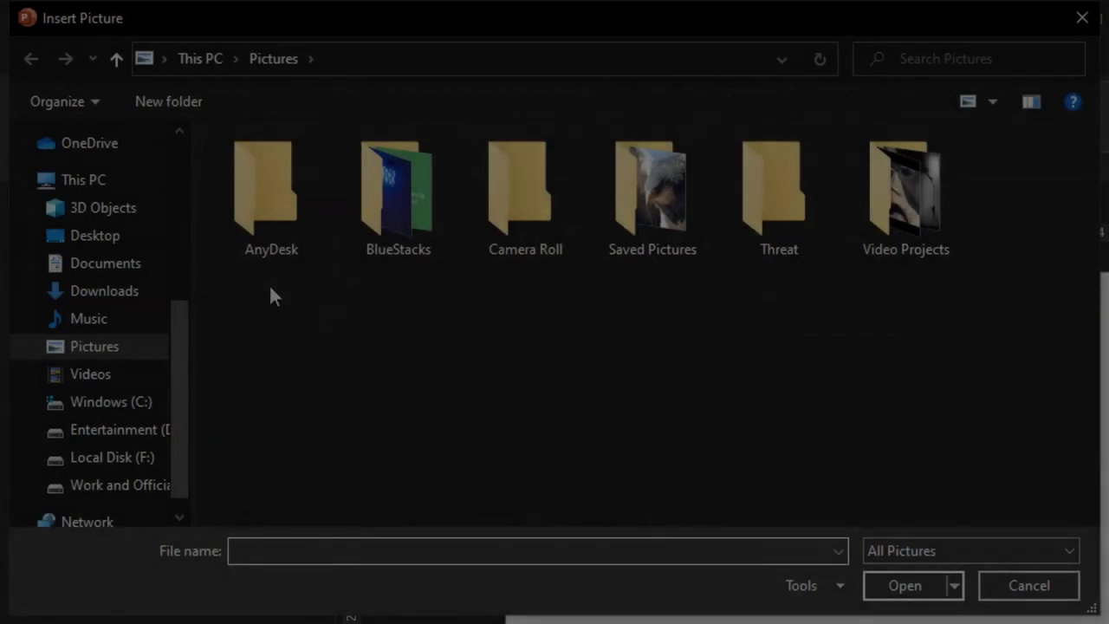
- Choose the temple photo pexels-zhu-peng-734102 from the Downloads folder
{"action": "left_click", "coordinate": [108, 295]}
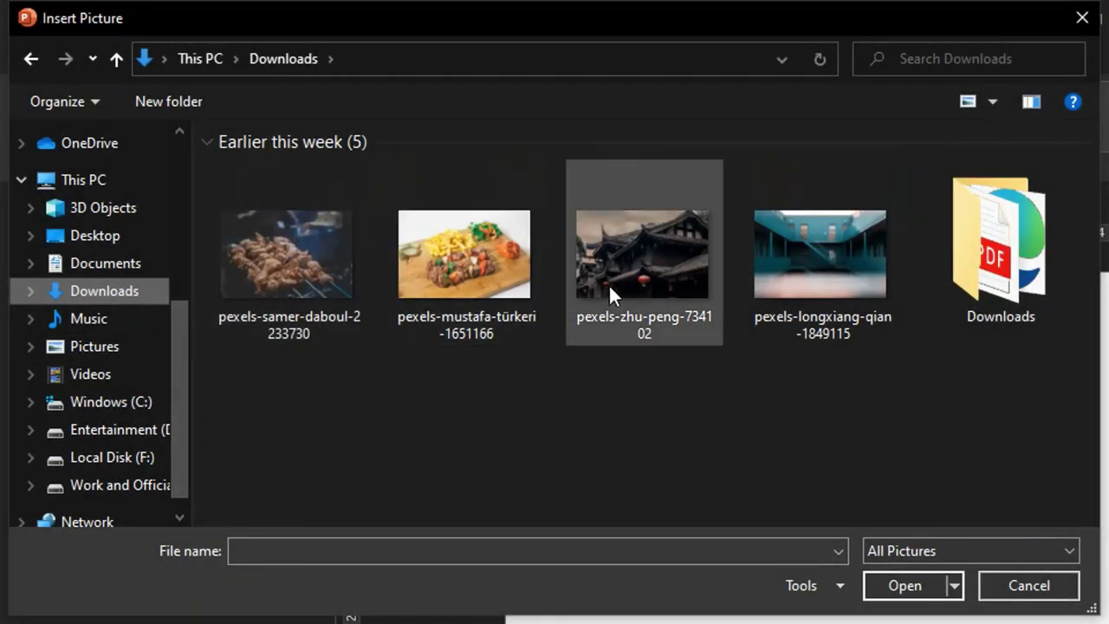
{"action": "left_click", "coordinate": [672, 303]}
- Insert the temple photo, stretch it past every slide edge and centre it over the slide
{"action": "left_click", "coordinate": [927, 591]}
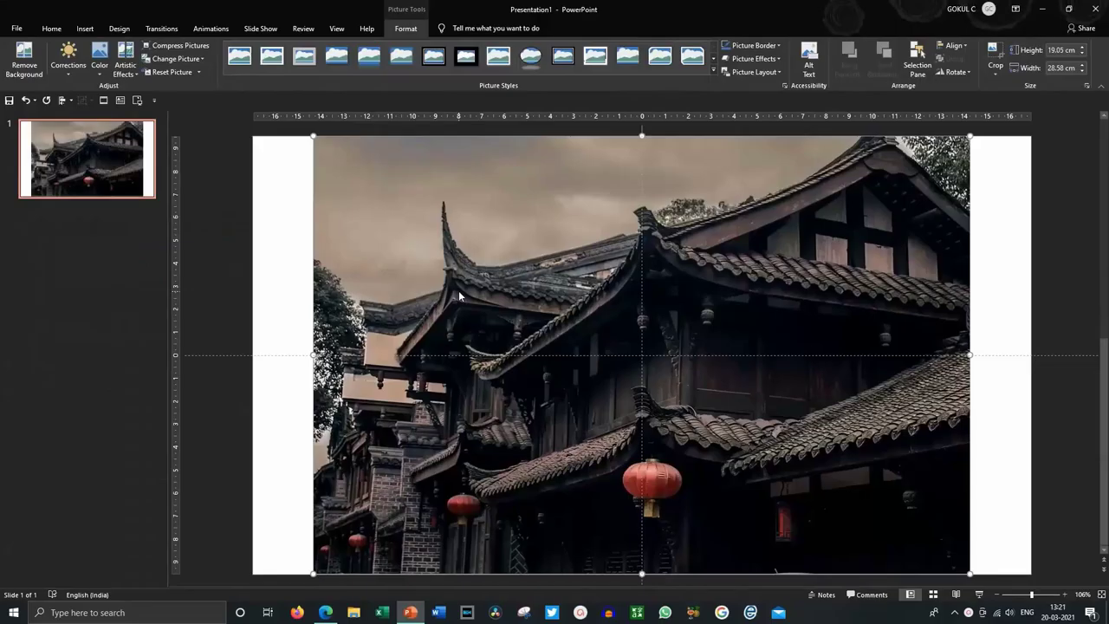
{"action": "scroll", "coordinate": [537, 290], "scroll_direction": "down", "scroll_amount": 4, "text": "ctrl"}
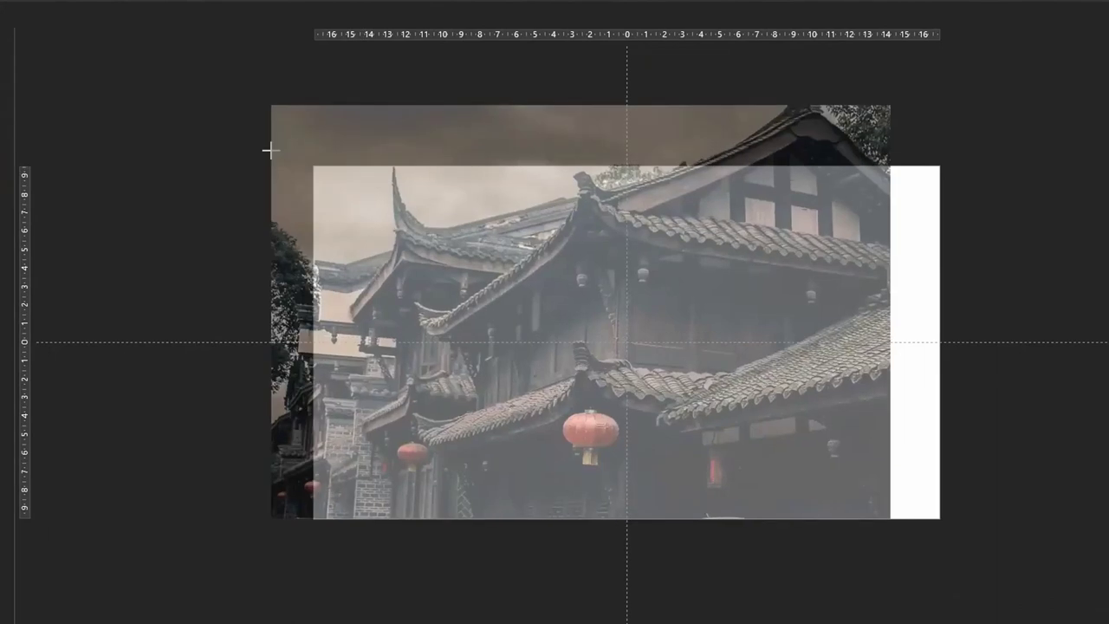
{"action": "left_click_drag", "start_coordinate": [362, 166], "coordinate": [271, 105]}
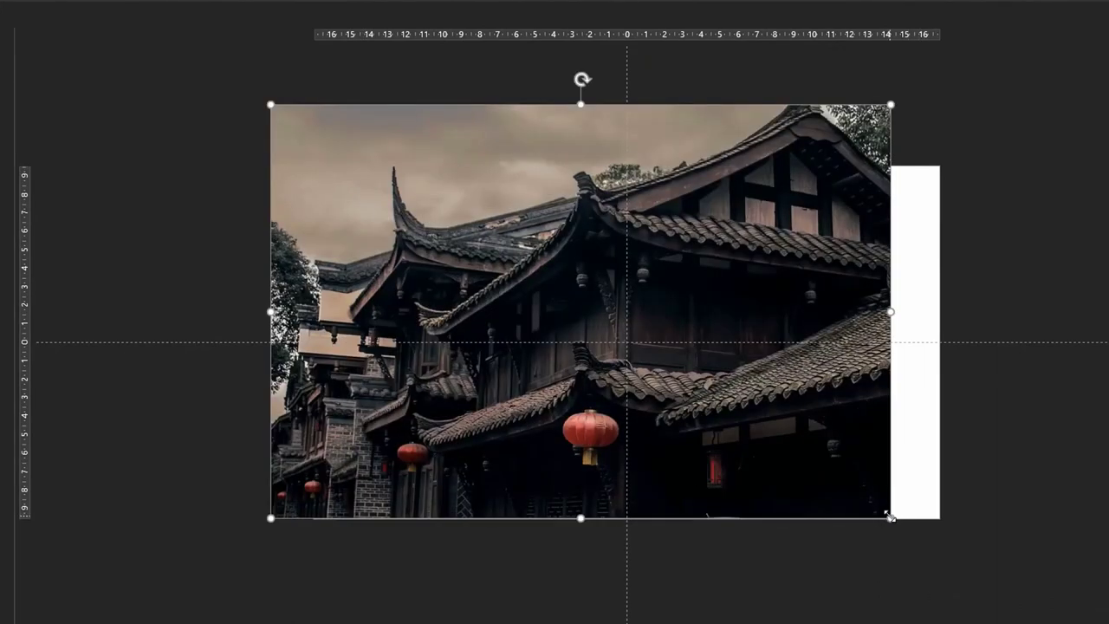
{"action": "left_click_drag", "start_coordinate": [890, 518], "coordinate": [989, 551]}
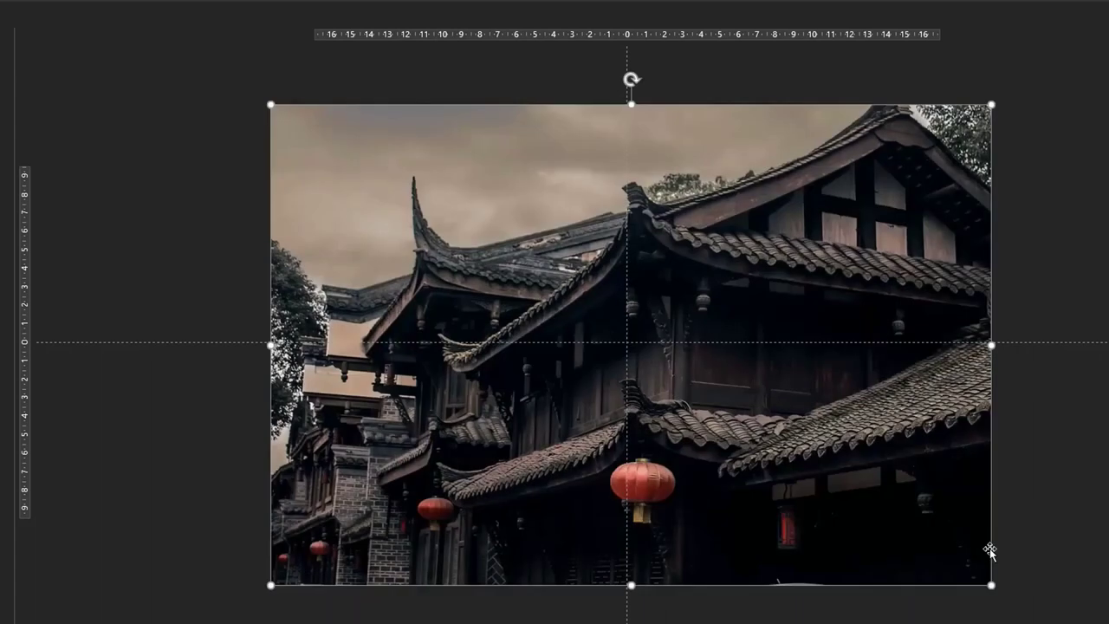
{"action": "left_click_drag", "start_coordinate": [670, 359], "coordinate": [672, 370]}
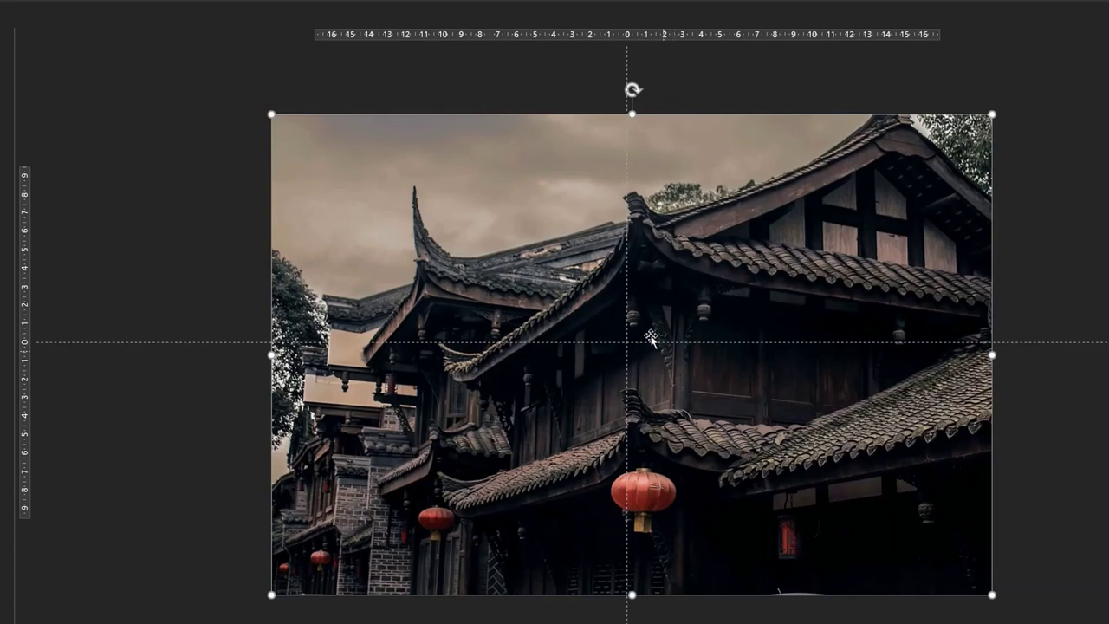
- Crop the photo down to the left part of its top strip as the first tile
{"action": "right_click", "coordinate": [328, 179]}
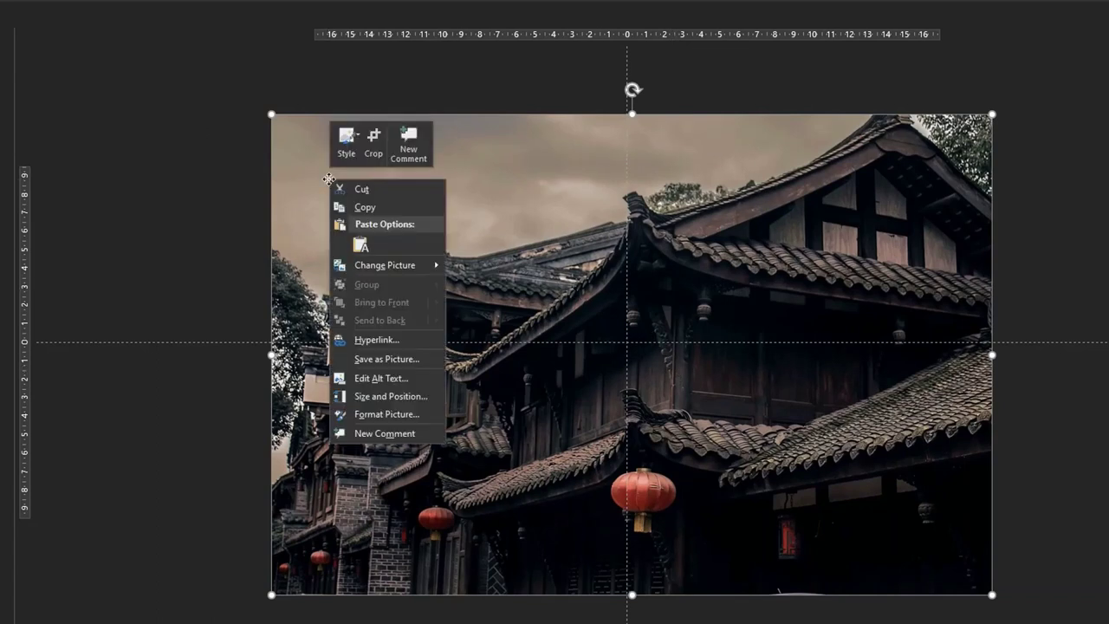
{"action": "left_click", "coordinate": [371, 156]}
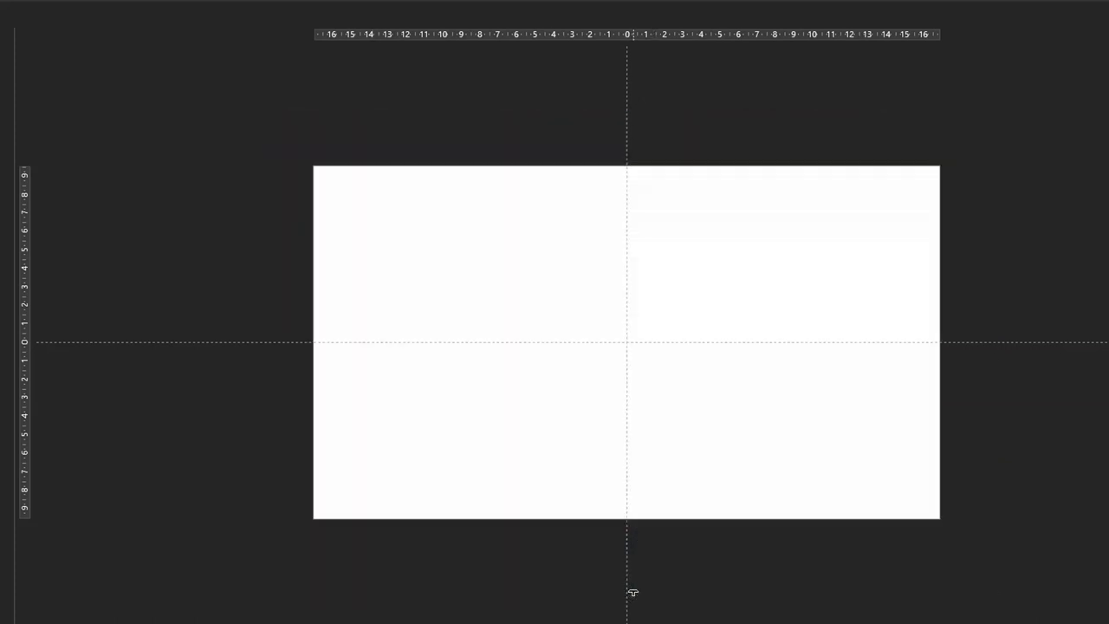
{"action": "mouse_move", "coordinate": [632, 595]}
{"action": "left_mouse_down"}
{"action": "mouse_move", "coordinate": [570, 243]}
{"action": "mouse_move", "coordinate": [571, 273]}
{"action": "left_mouse_up"}
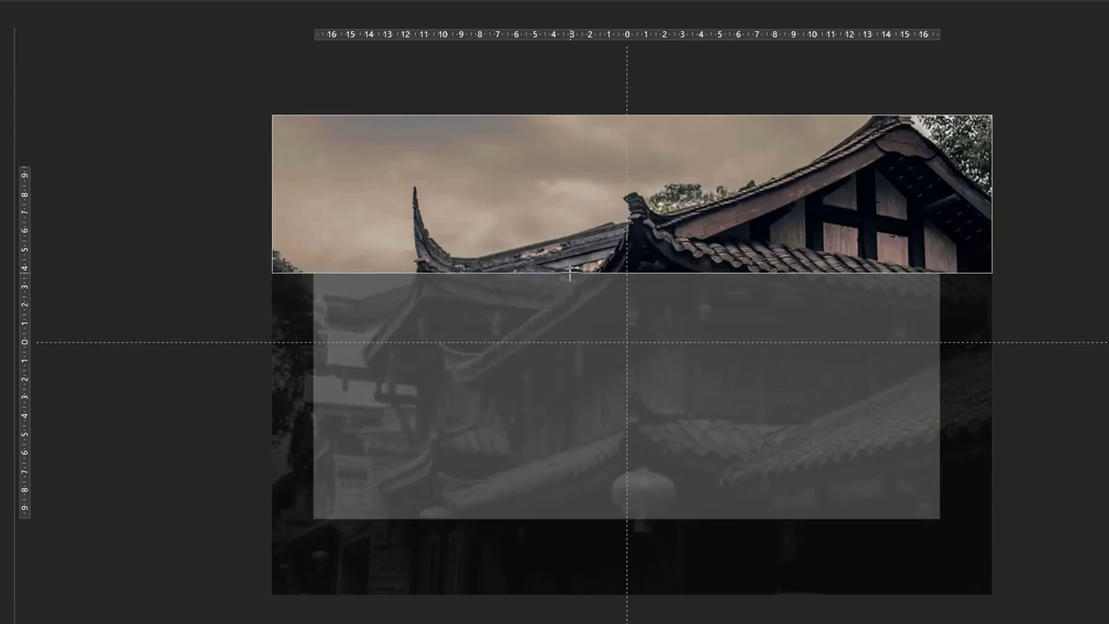
{"action": "left_click_drag", "start_coordinate": [987, 203], "coordinate": [523, 199]}
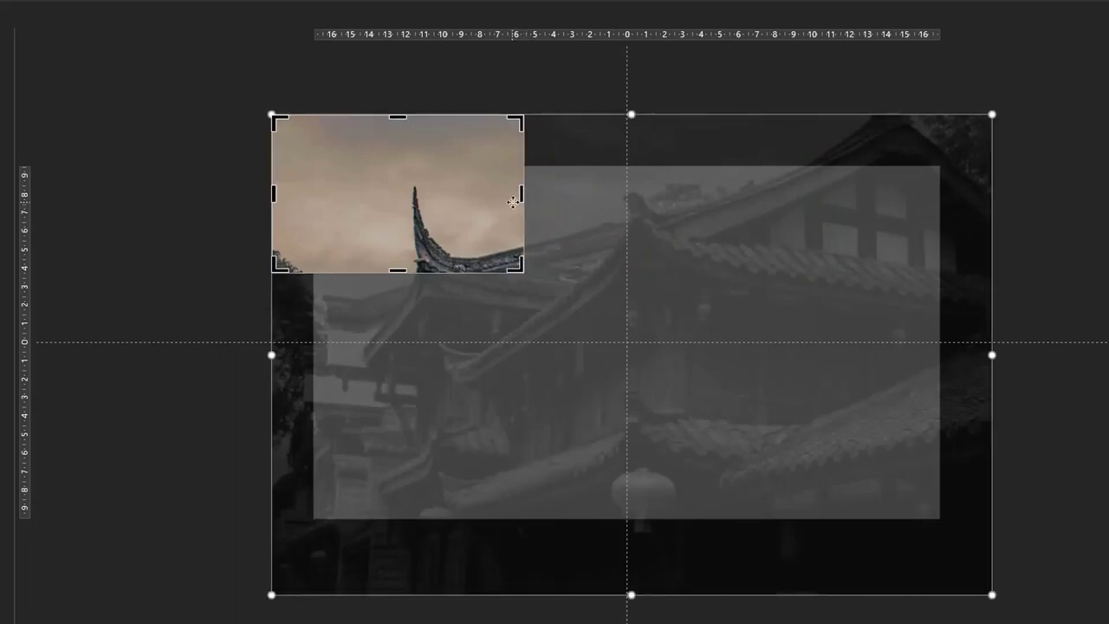
{"action": "left_click", "coordinate": [495, 92]}
- Copy the first tile, paste it in place and crop the copy to the adjacent top section
{"action": "left_click", "coordinate": [466, 177]}
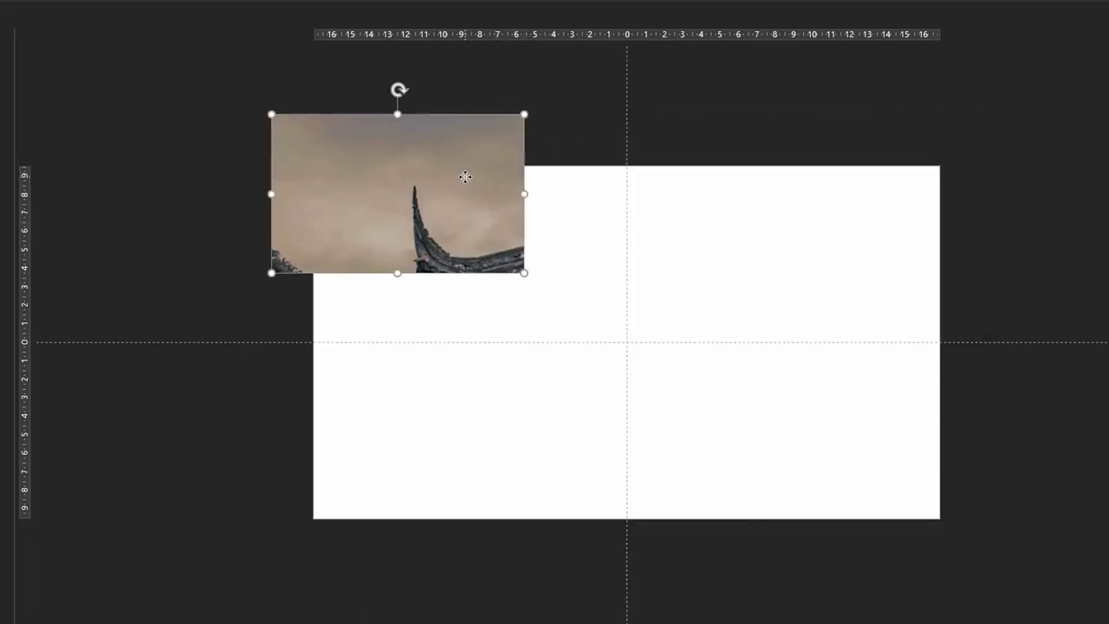
{"action": "right_click", "coordinate": [466, 178]}
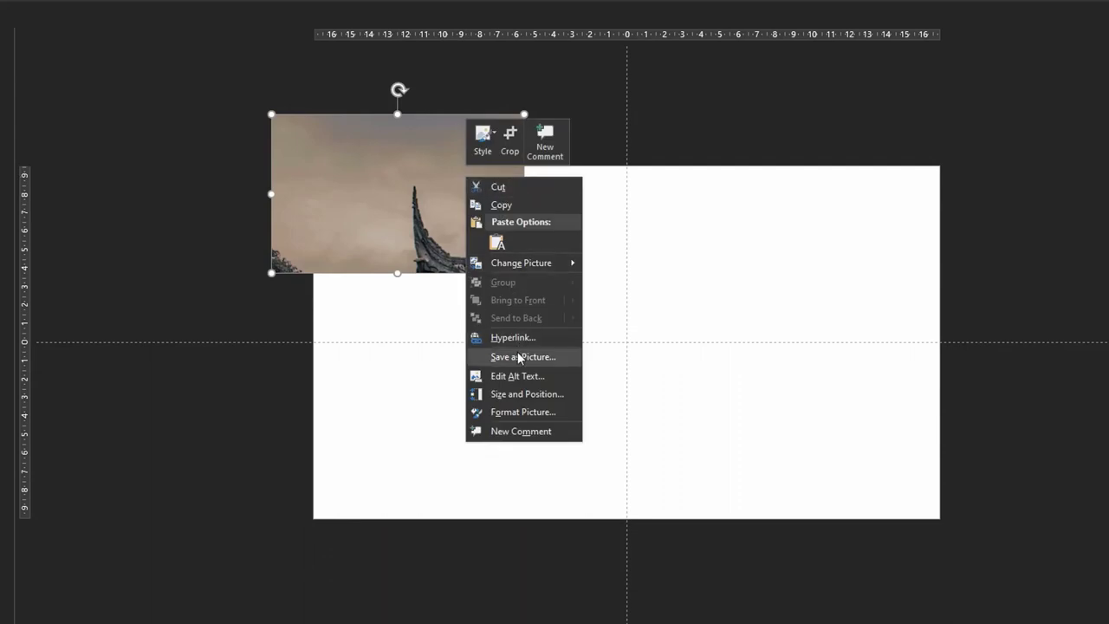
{"action": "left_click", "coordinate": [501, 206]}
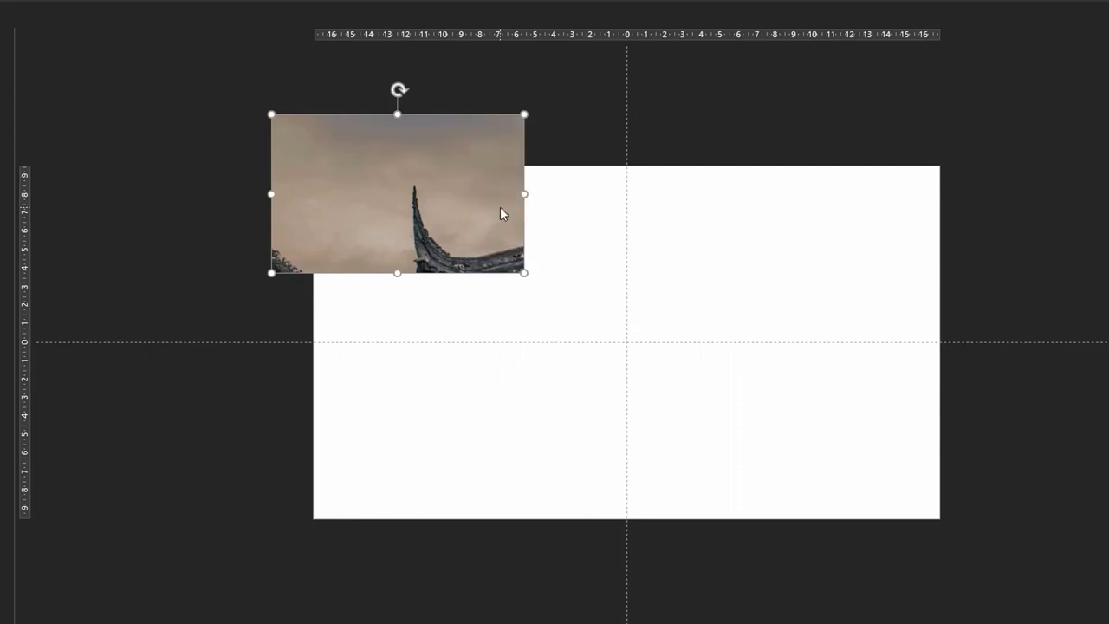
{"action": "key", "text": "ctrl+v"}
{"action": "left_click_drag", "start_coordinate": [481, 217], "coordinate": [469, 210]}
{"action": "right_click", "coordinate": [469, 210]}
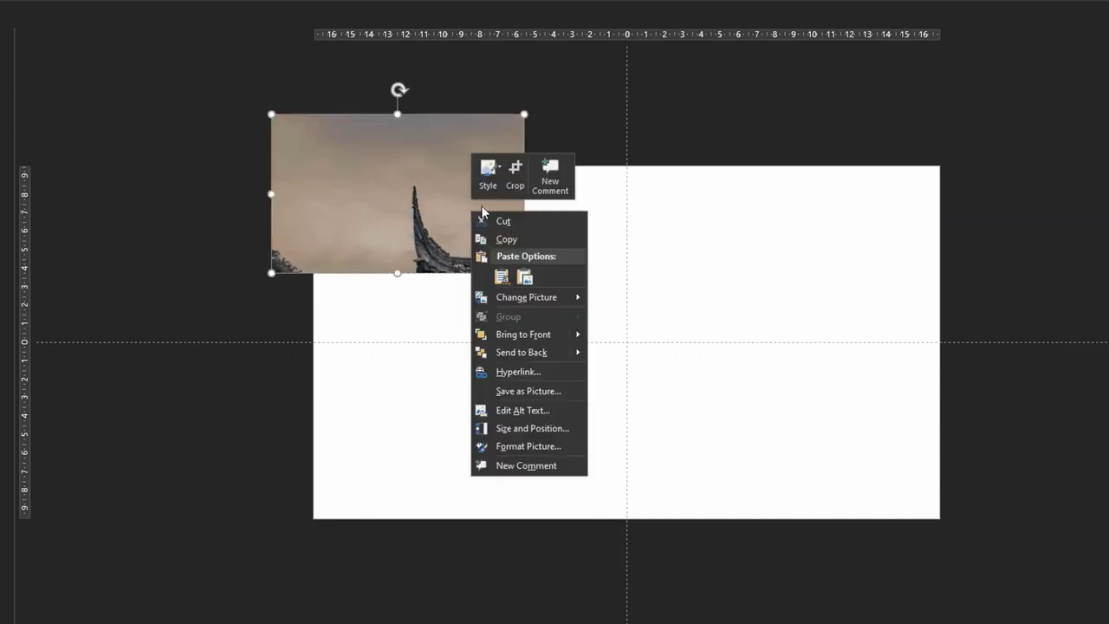
{"action": "left_click", "coordinate": [514, 171]}
{"action": "left_click_drag", "start_coordinate": [522, 194], "coordinate": [750, 201]}
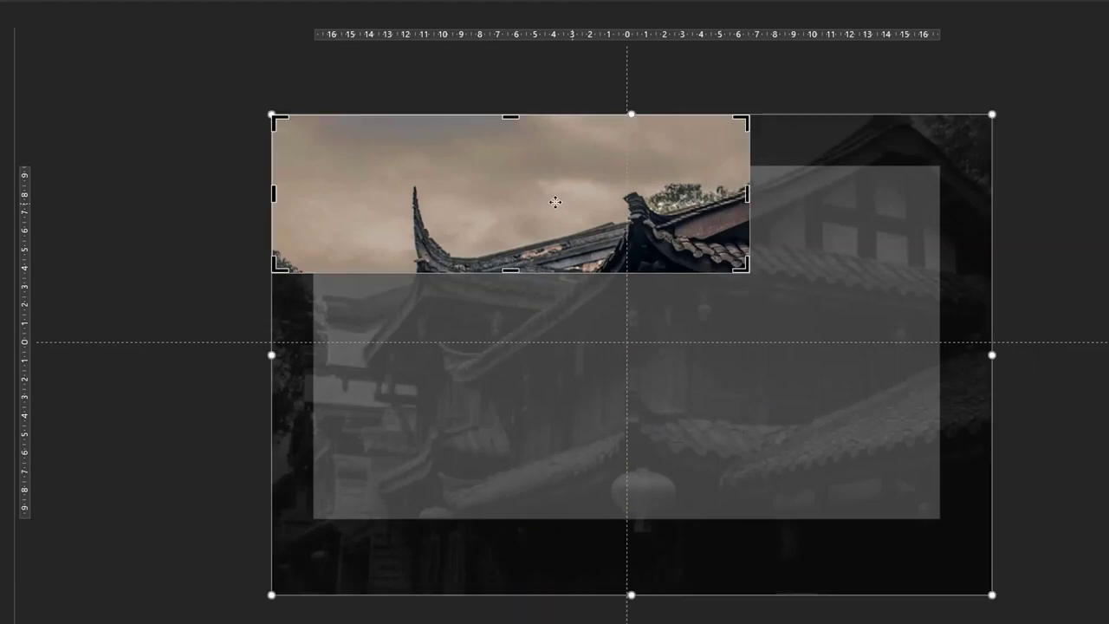
{"action": "left_click_drag", "start_coordinate": [273, 193], "coordinate": [525, 194]}
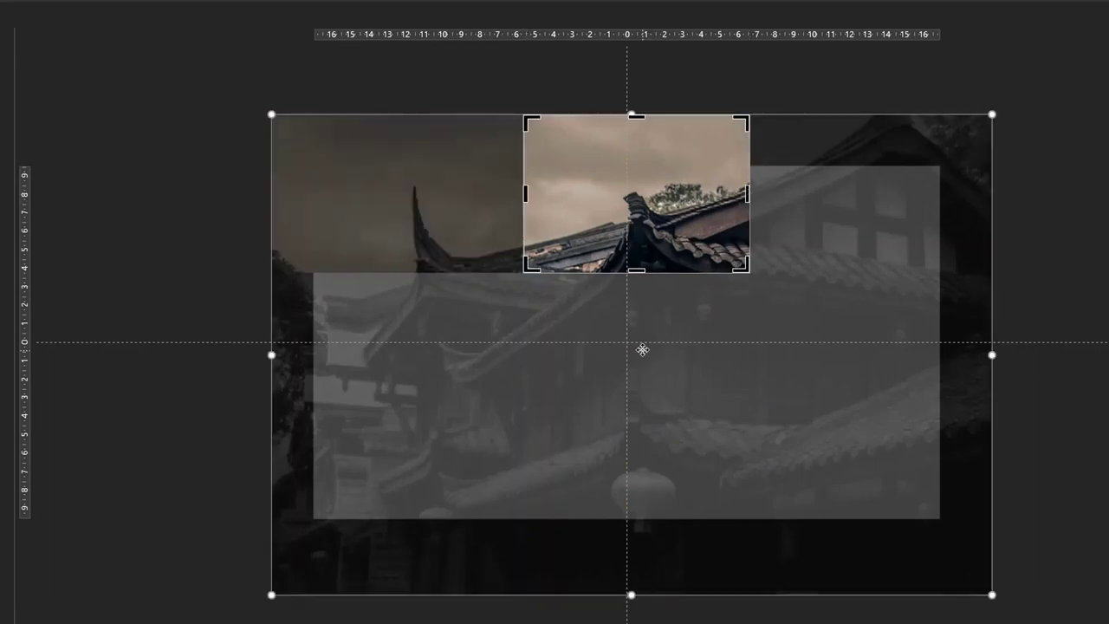
{"action": "left_click", "coordinate": [761, 97]}
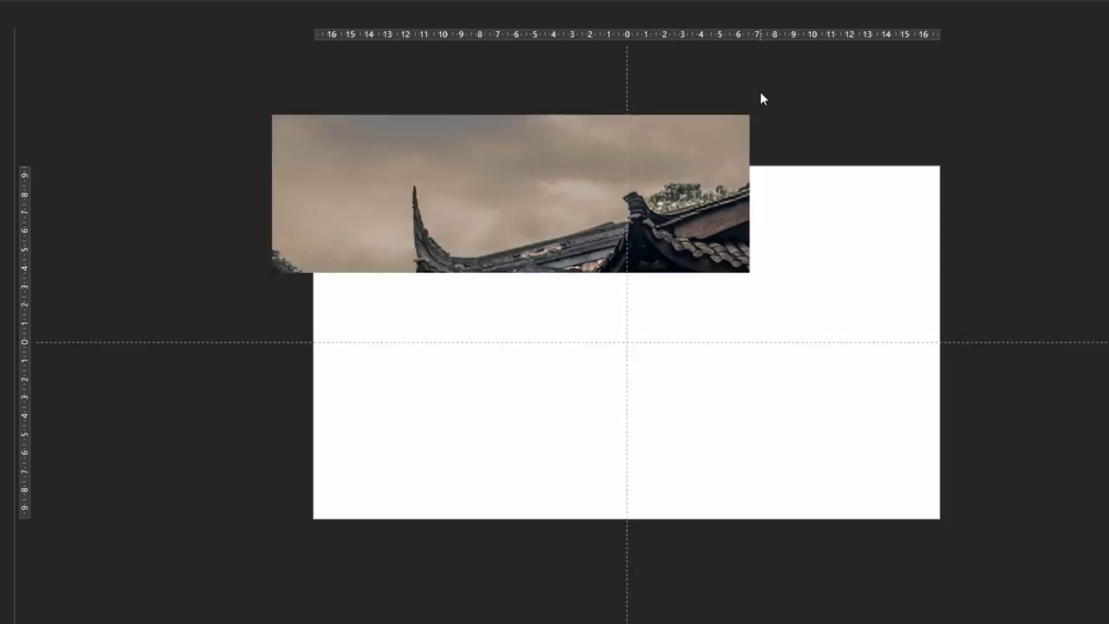
{"action": "left_click", "coordinate": [660, 164]}
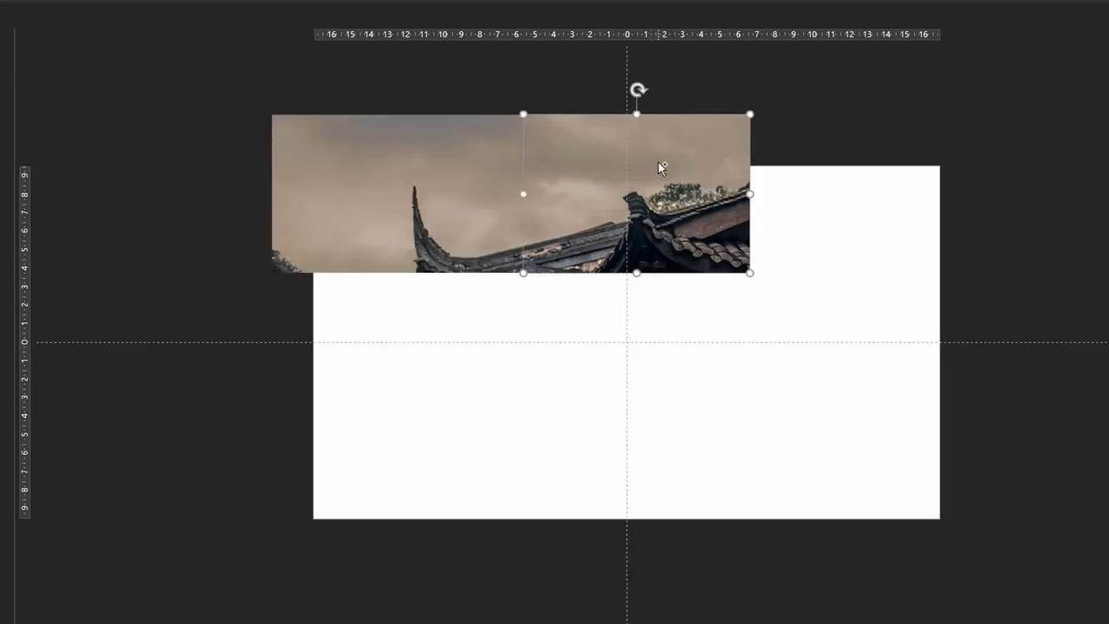
- Duplicate the second tile and crop it to the top-right section as the third tile
{"action": "key", "text": "ctrl+v"}
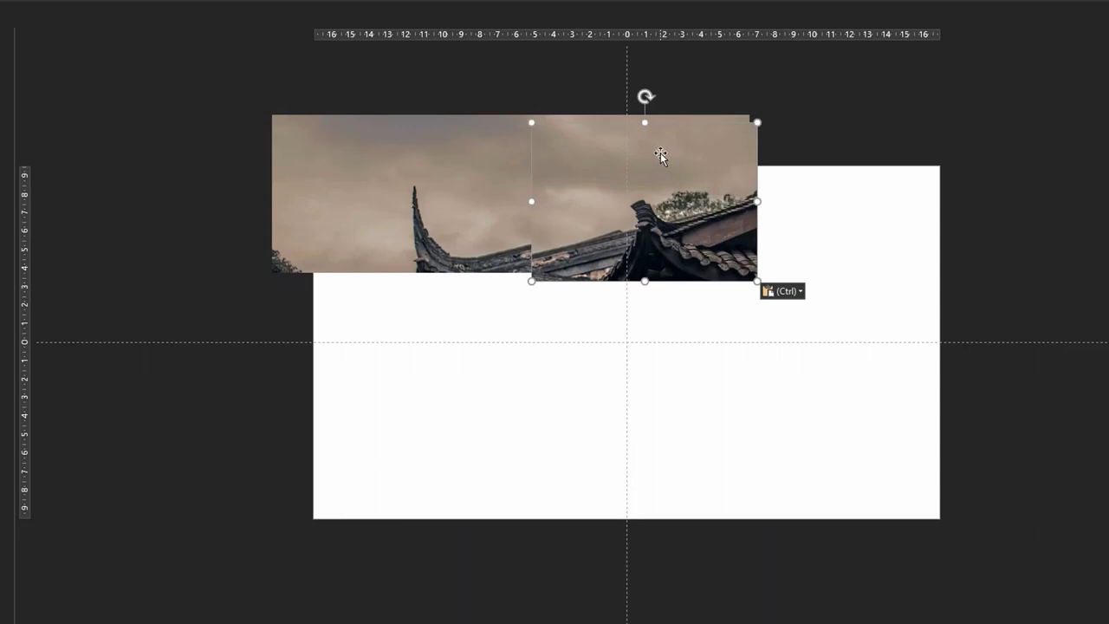
{"action": "left_click_drag", "start_coordinate": [660, 153], "coordinate": [664, 153]}
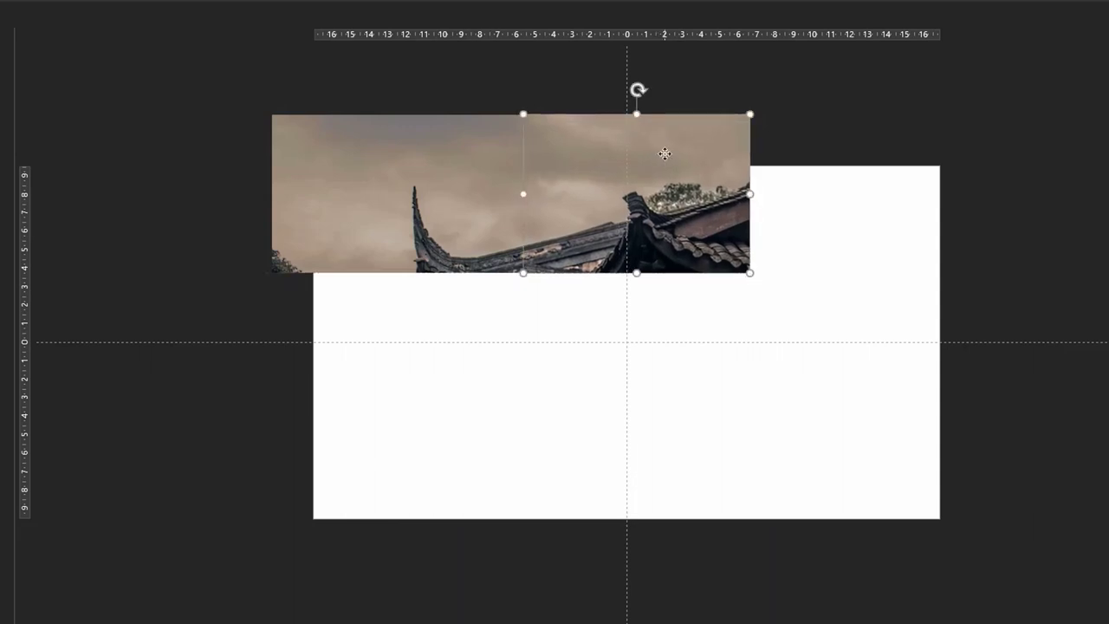
{"action": "right_click", "coordinate": [665, 153]}
{"action": "left_click", "coordinate": [705, 132]}
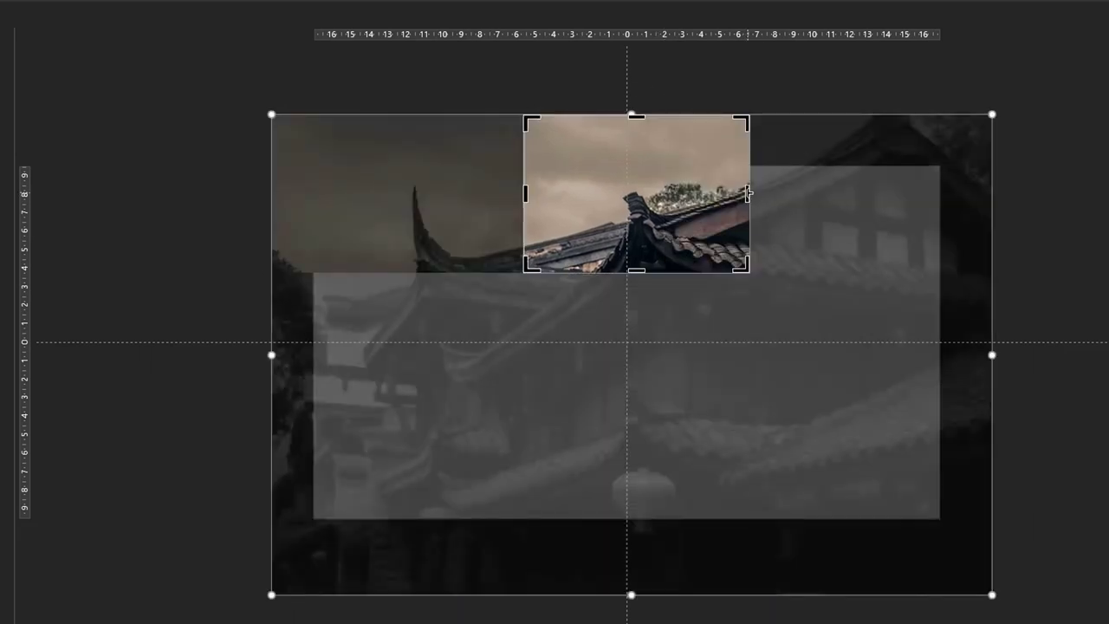
{"action": "left_click_drag", "start_coordinate": [748, 194], "coordinate": [988, 190]}
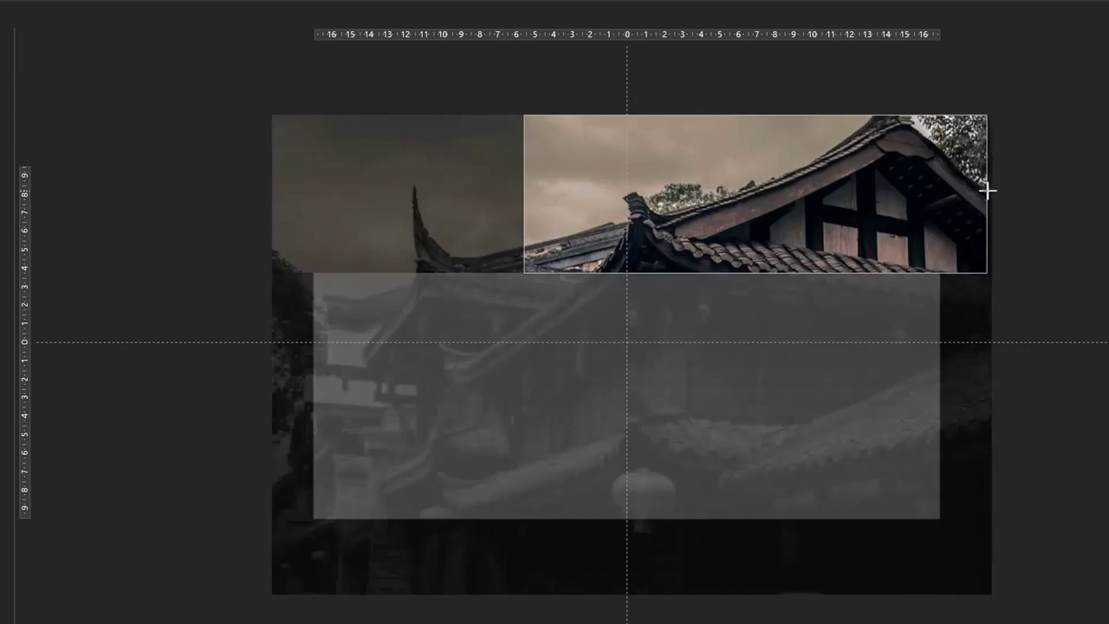
{"action": "left_click_drag", "start_coordinate": [987, 190], "coordinate": [992, 190]}
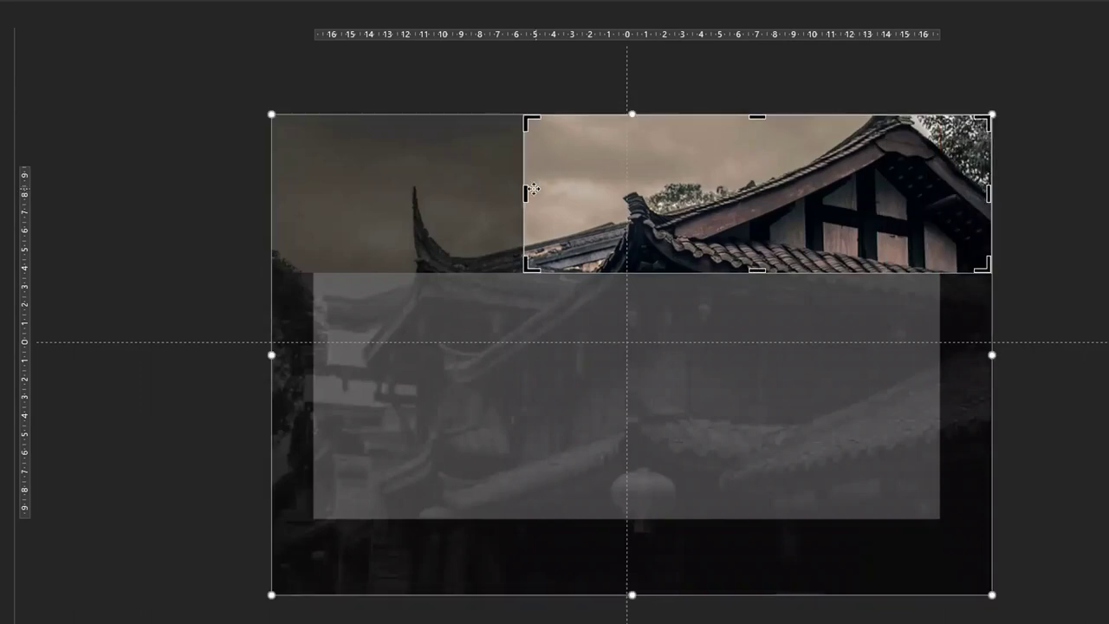
{"action": "mouse_move", "coordinate": [526, 192]}
{"action": "left_mouse_down"}
{"action": "mouse_move", "coordinate": [768, 199]}
{"action": "mouse_move", "coordinate": [742, 203]}
{"action": "left_mouse_up"}
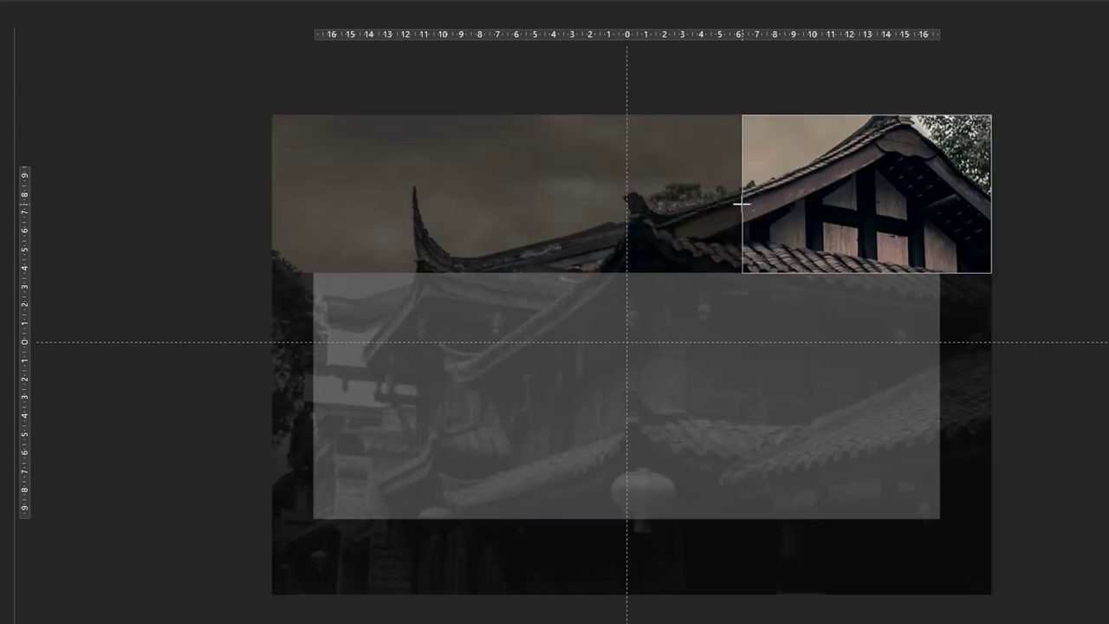
{"action": "left_click", "coordinate": [1061, 181]}
- Duplicate the third tile and crop the copy down to the right-middle tile
{"action": "left_click", "coordinate": [891, 208]}
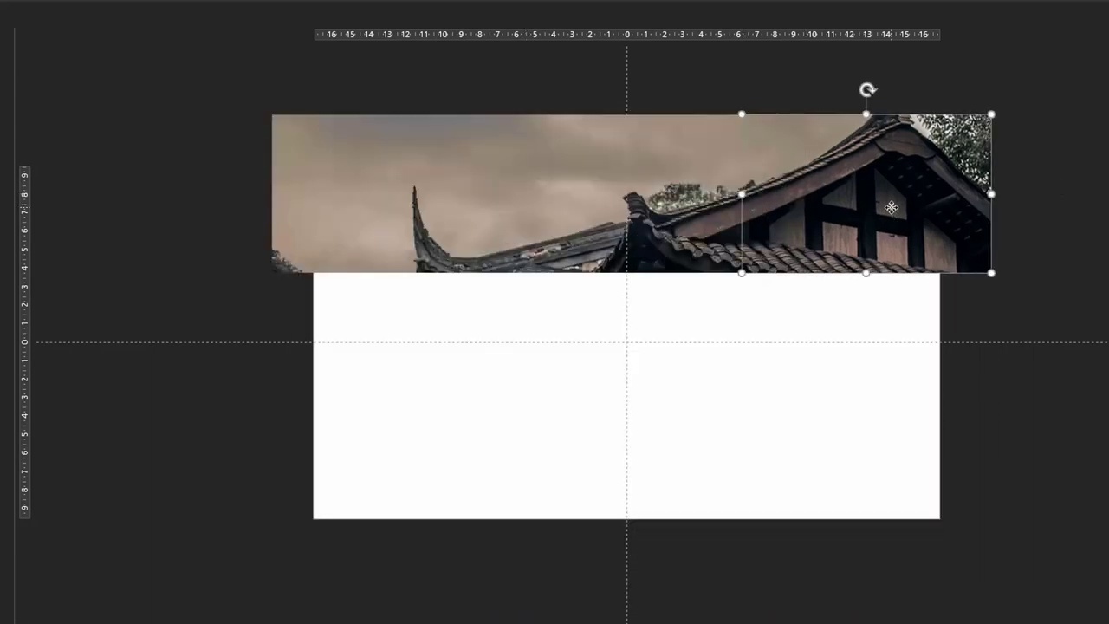
{"action": "key", "text": "ctrl+d"}
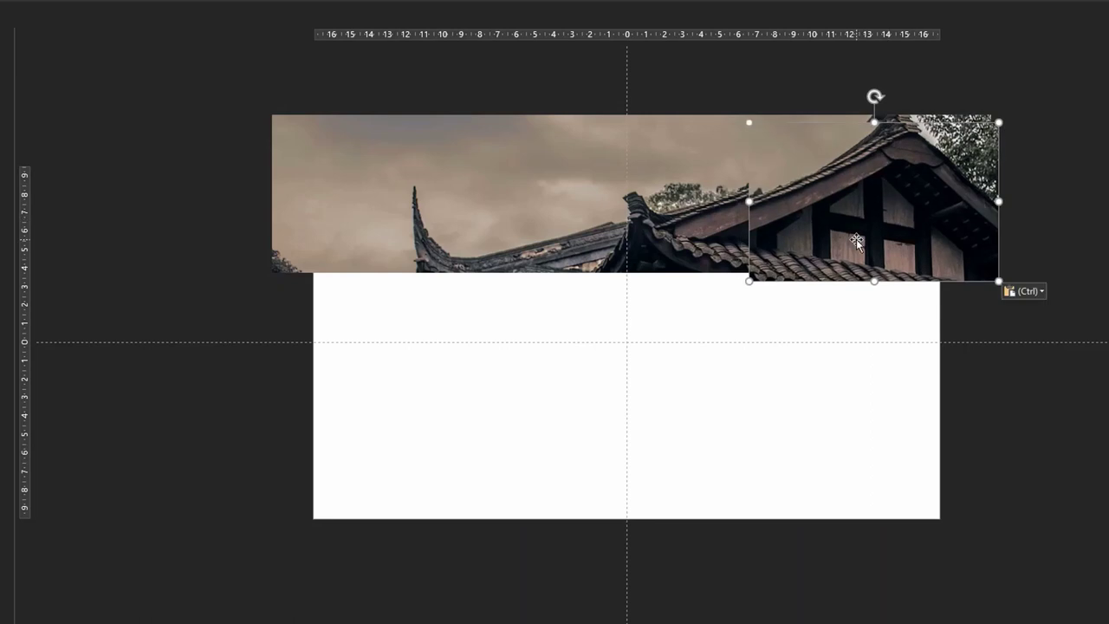
{"action": "left_click_drag", "start_coordinate": [866, 203], "coordinate": [858, 195]}
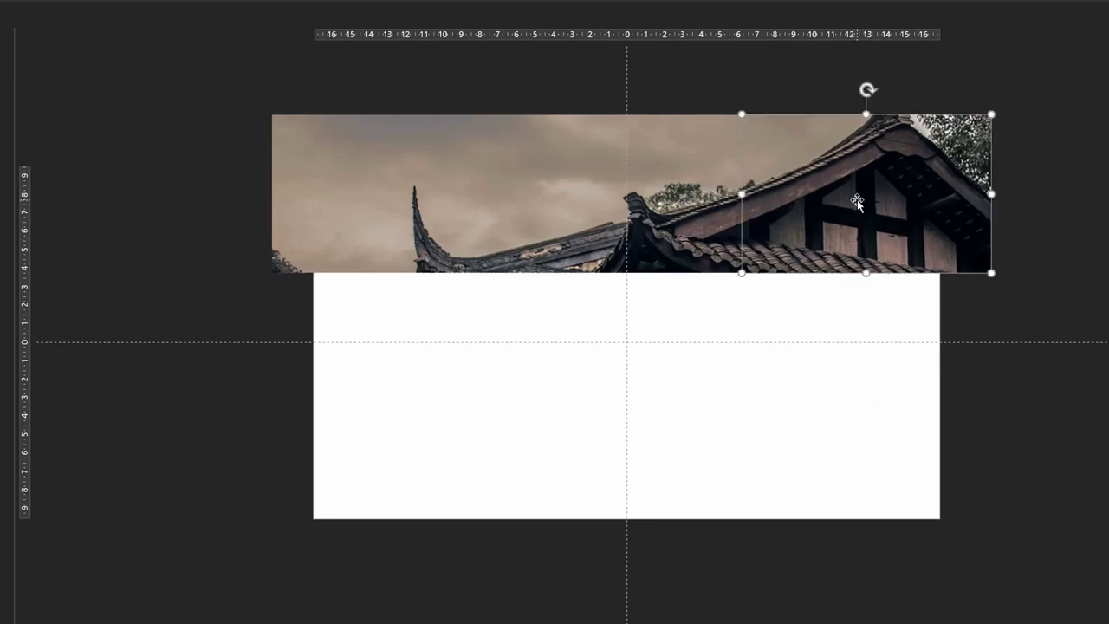
{"action": "right_click", "coordinate": [857, 200]}
{"action": "left_click", "coordinate": [901, 163]}
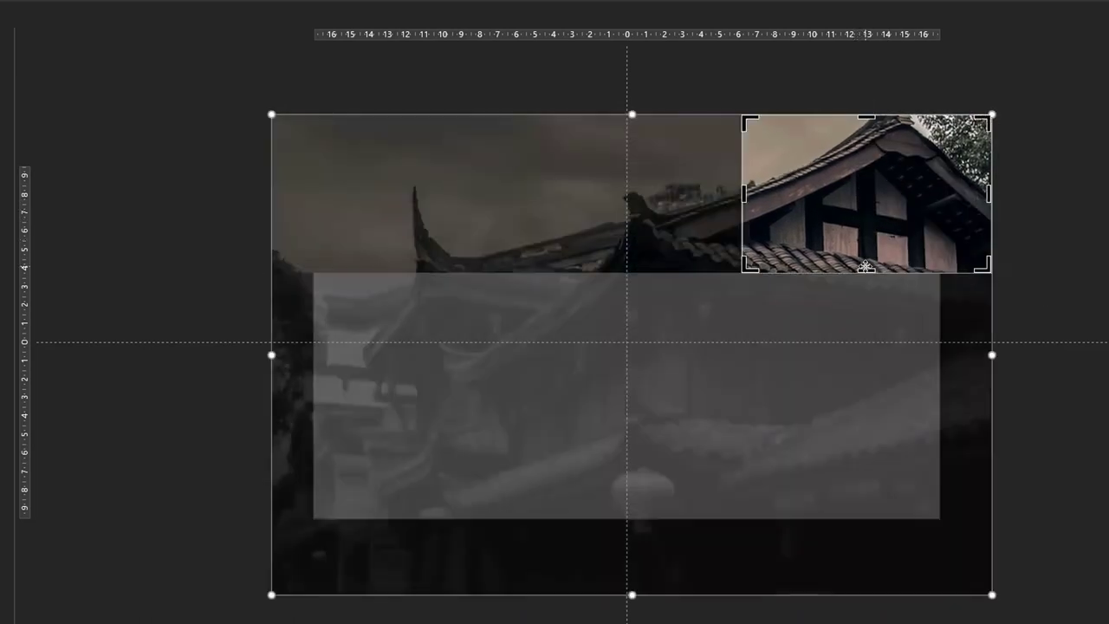
{"action": "left_click_drag", "start_coordinate": [865, 272], "coordinate": [866, 413]}
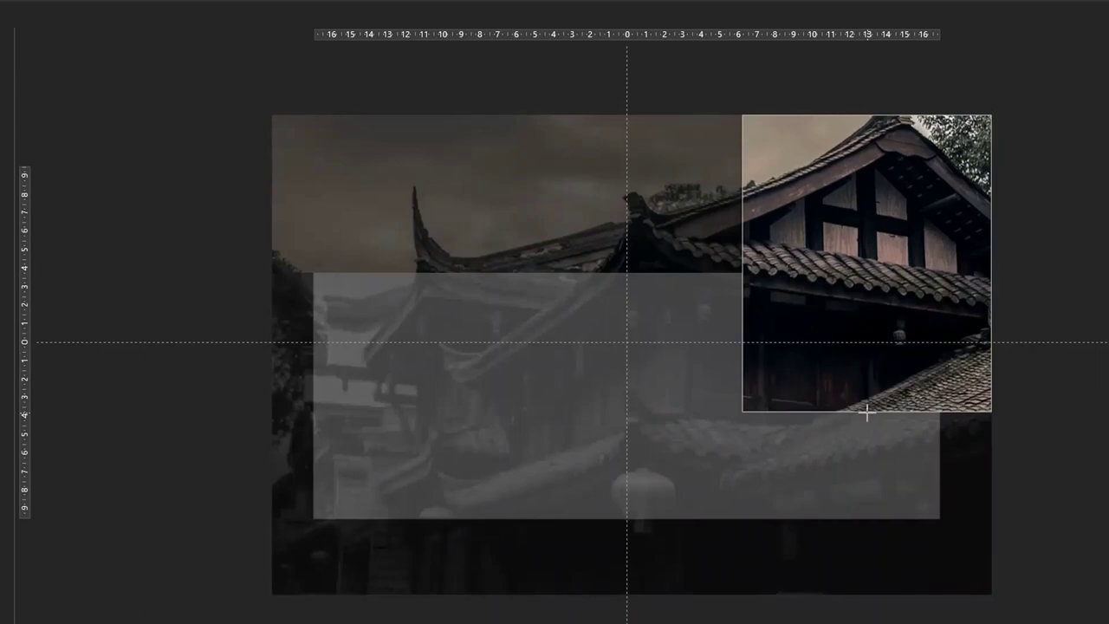
{"action": "left_click_drag", "start_coordinate": [868, 115], "coordinate": [872, 270]}
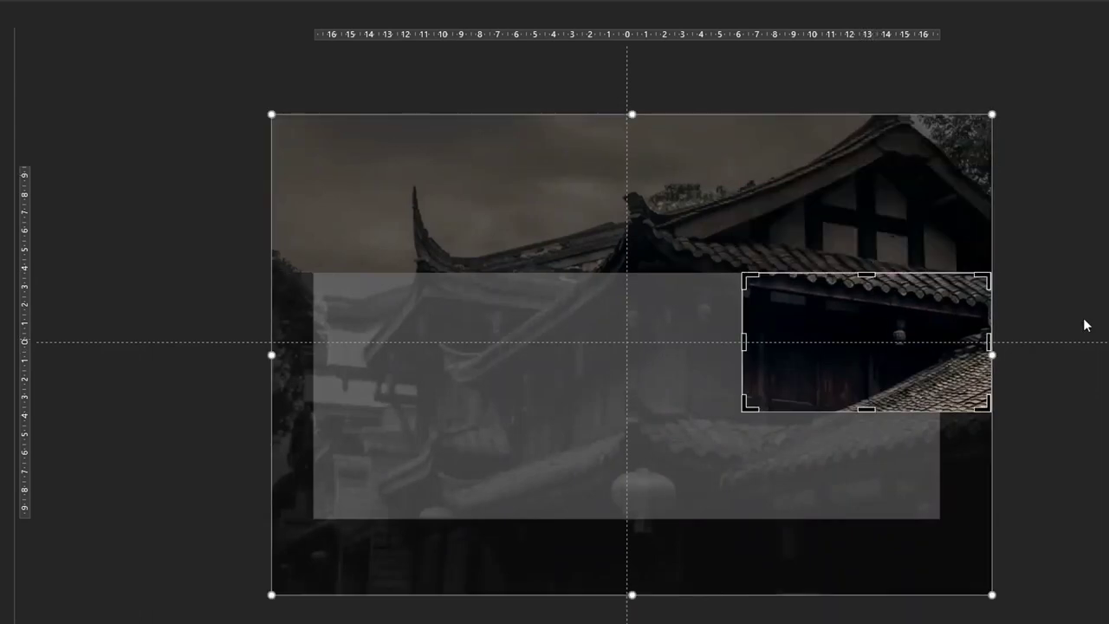
{"action": "left_click", "coordinate": [1043, 295]}
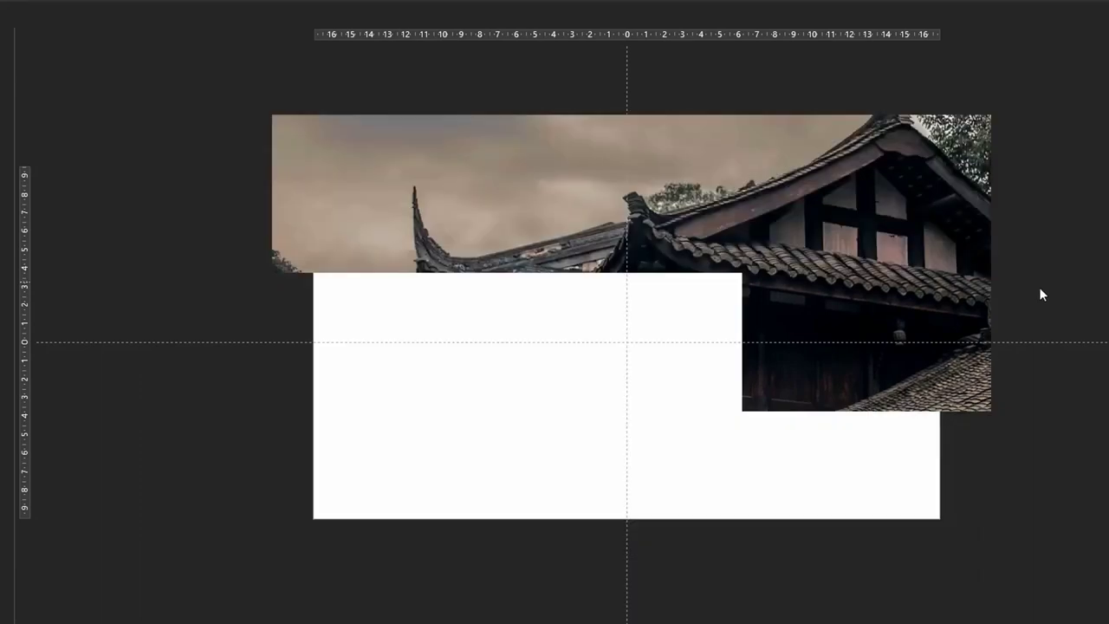
- Paste an extra duplicate of the right-middle tile, then delete it
{"action": "right_click", "coordinate": [899, 302]}
{"action": "key", "text": "Escape"}
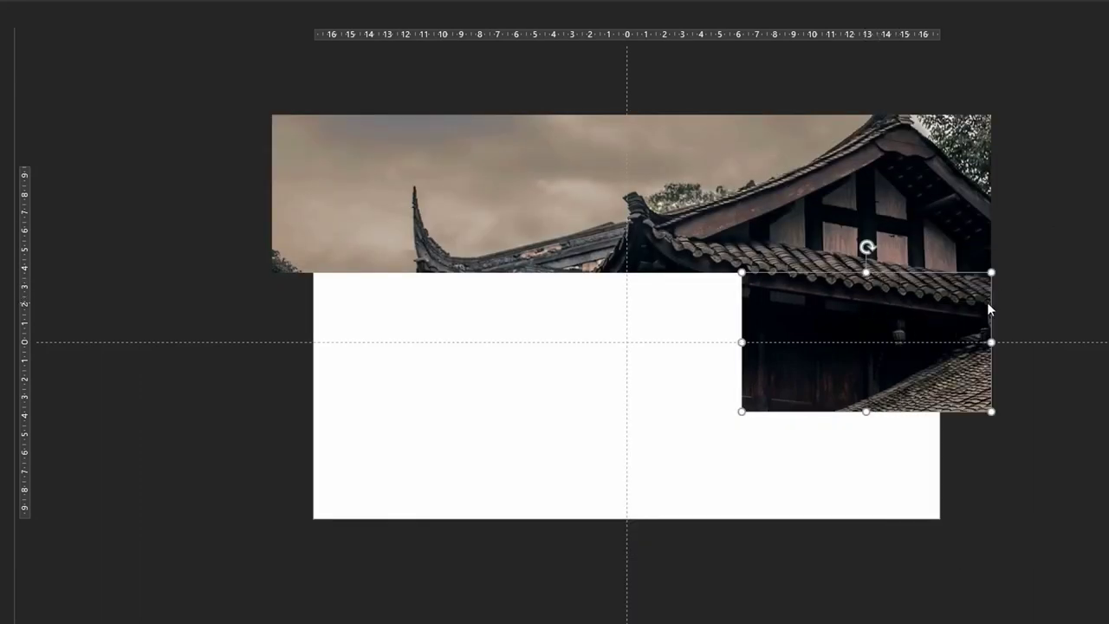
{"action": "key", "text": "ctrl+v"}
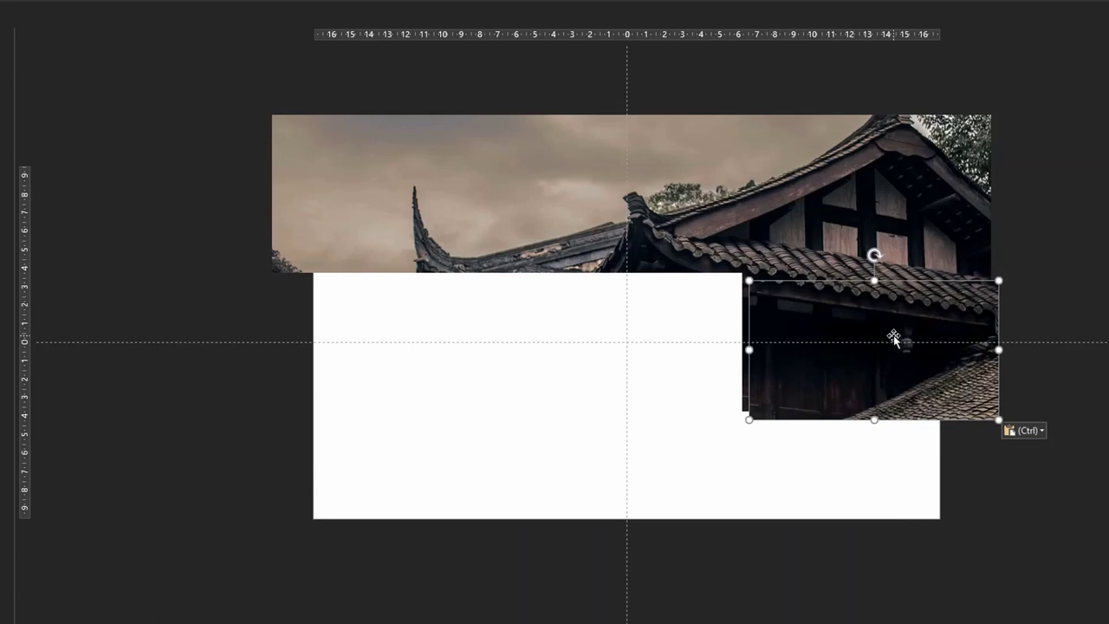
{"action": "key", "text": "Delete"}
- Re-crop the right-middle copy down to the bottom-right tile
{"action": "left_click", "coordinate": [880, 334]}
{"action": "right_click", "coordinate": [880, 337]}
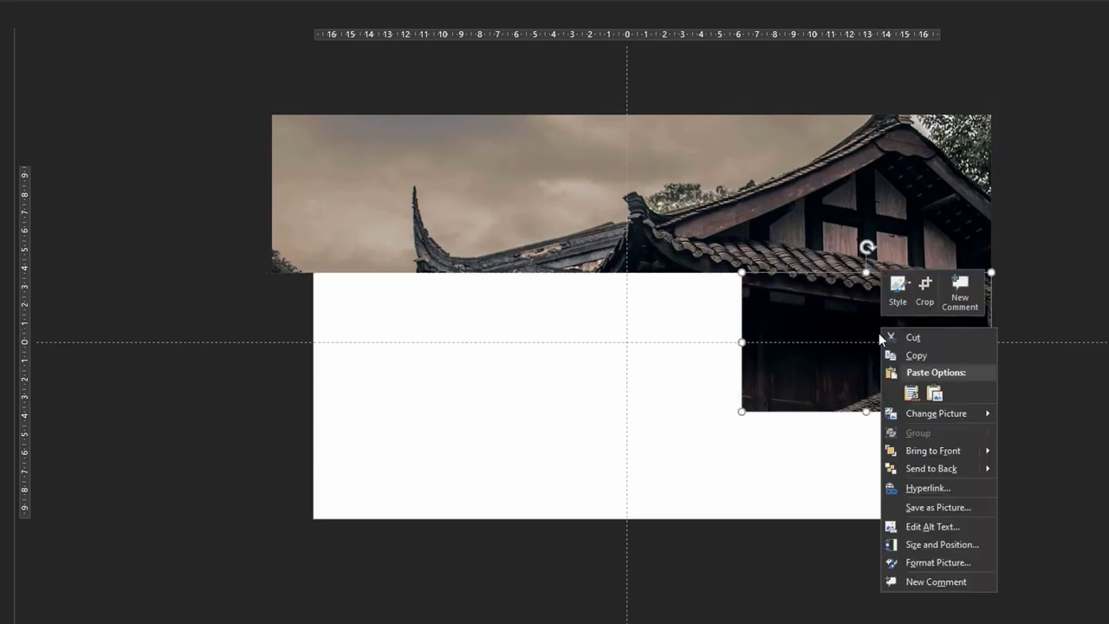
{"action": "left_click", "coordinate": [924, 298]}
{"action": "mouse_move", "coordinate": [866, 411]}
{"action": "left_mouse_down"}
{"action": "mouse_move", "coordinate": [869, 598]}
{"action": "mouse_move", "coordinate": [874, 574]}
{"action": "left_mouse_up"}
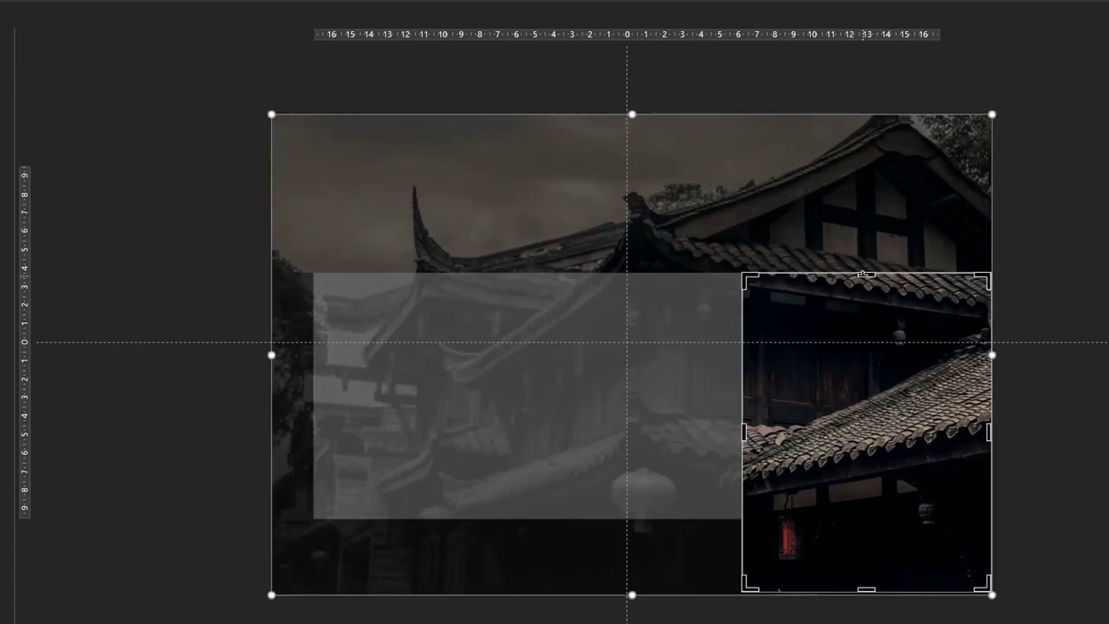
{"action": "left_click_drag", "start_coordinate": [863, 275], "coordinate": [868, 412]}
{"action": "left_click", "coordinate": [1067, 388]}
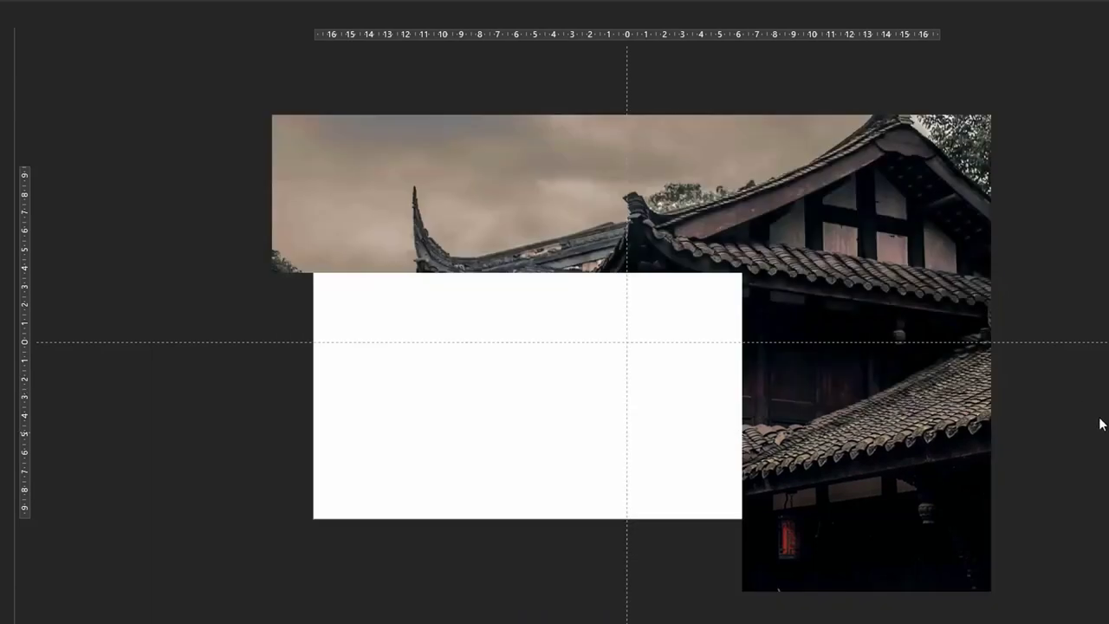
- Duplicate the bottom-right tile and crop it to the bottom-centre tile showing the red lantern
{"action": "left_click", "coordinate": [879, 470]}
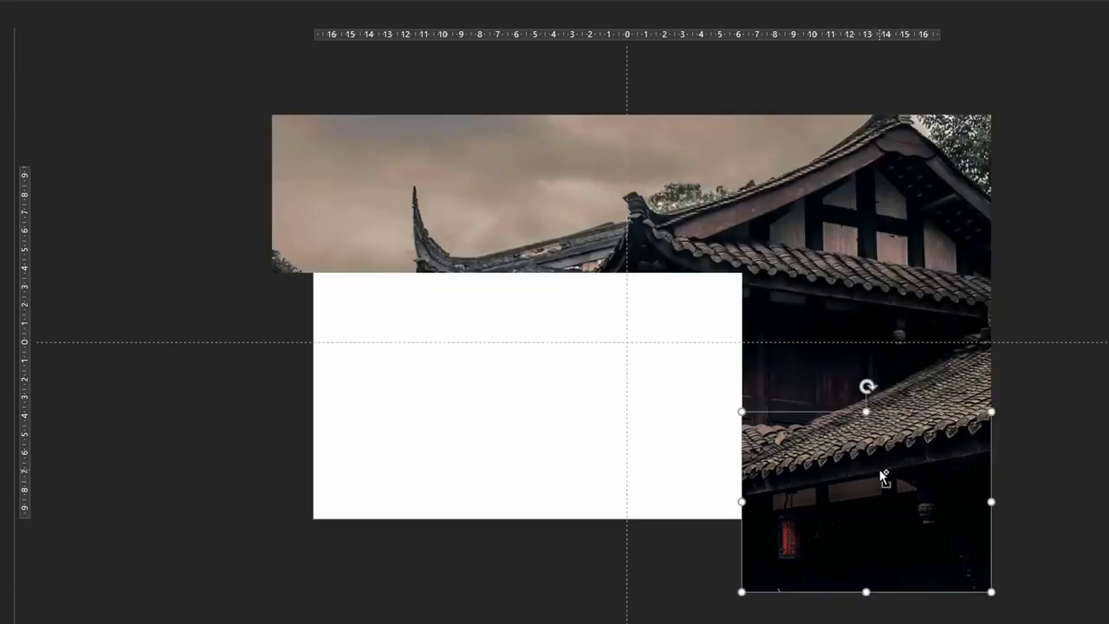
{"action": "left_click_drag", "start_coordinate": [879, 470], "coordinate": [864, 489]}
{"action": "right_click", "coordinate": [865, 490]}
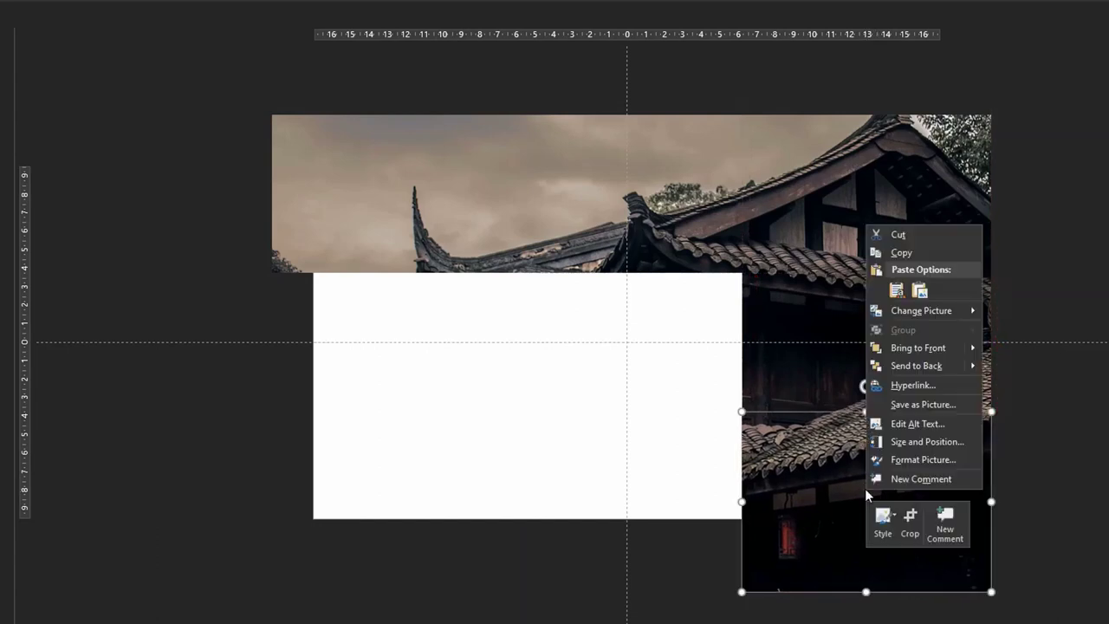
{"action": "left_click", "coordinate": [909, 528]}
{"action": "left_click_drag", "start_coordinate": [743, 501], "coordinate": [494, 499]}
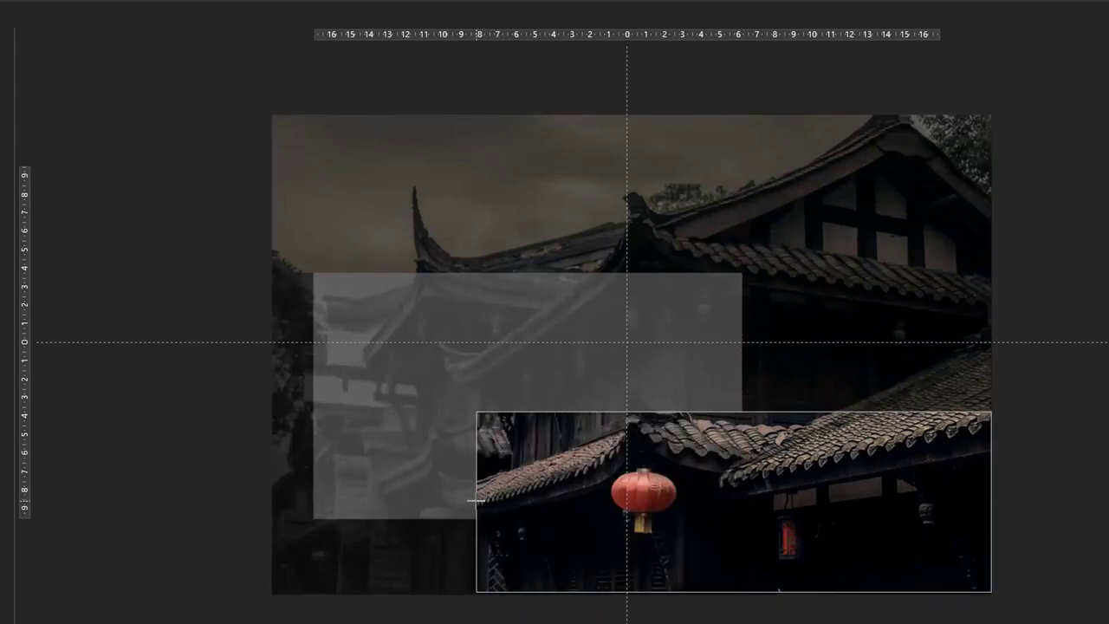
{"action": "left_click_drag", "start_coordinate": [495, 499], "coordinate": [476, 499]}
{"action": "left_click_drag", "start_coordinate": [990, 501], "coordinate": [742, 501]}
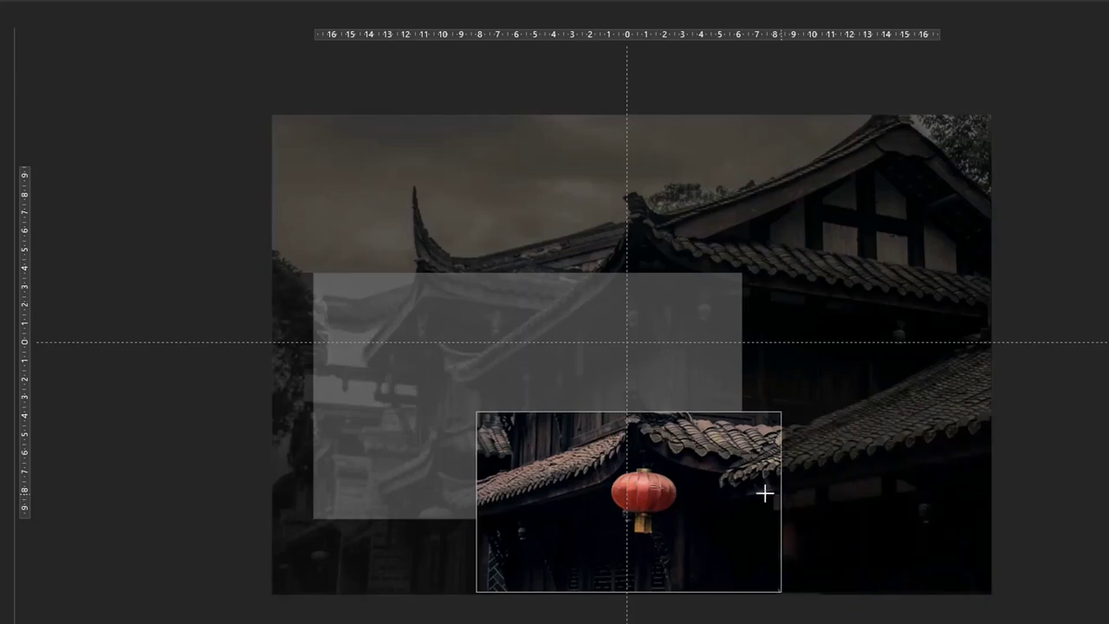
{"action": "key", "text": "Escape"}
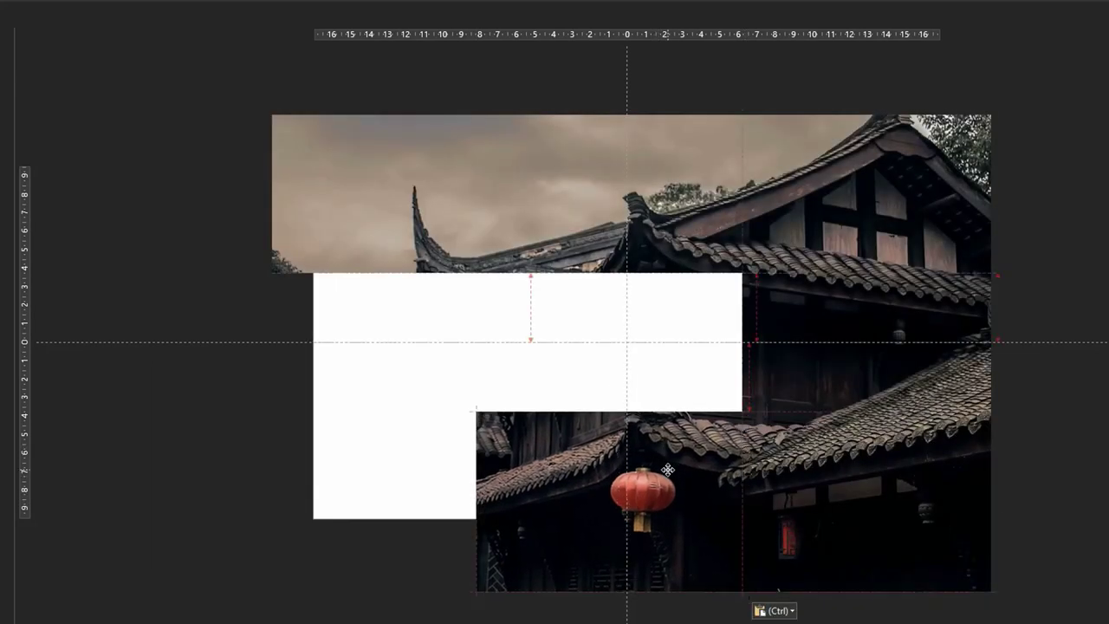
- Crop a copied tile into the centre tile of the photo
{"action": "right_click", "coordinate": [660, 466]}
{"action": "left_click", "coordinate": [713, 501]}
{"action": "left_click_drag", "start_coordinate": [609, 411], "coordinate": [605, 275]}
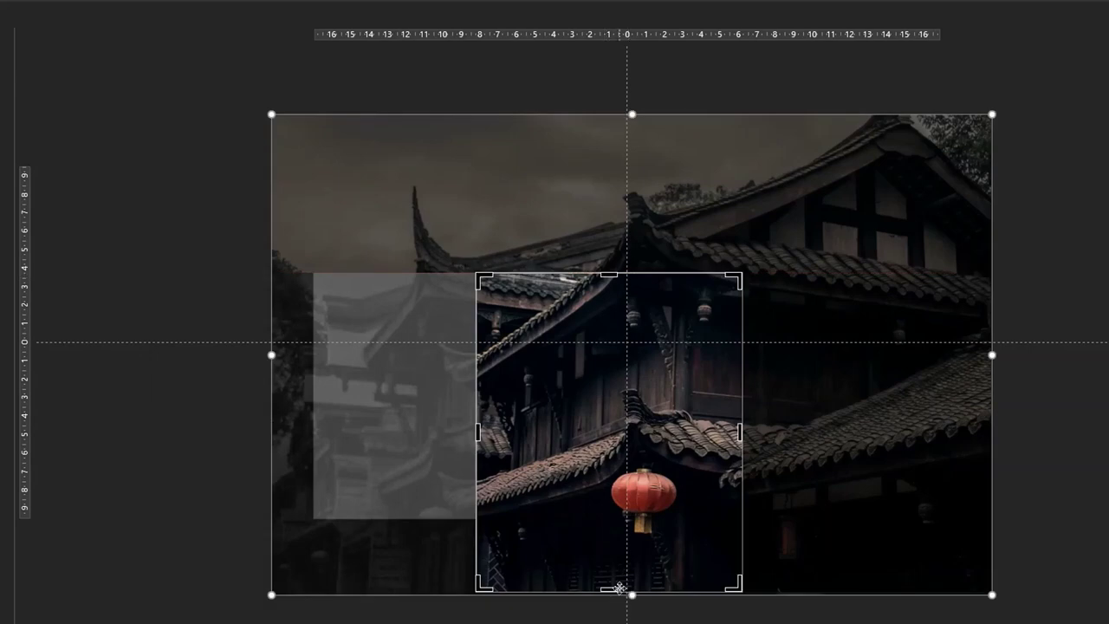
{"action": "left_click_drag", "start_coordinate": [609, 591], "coordinate": [609, 411]}
{"action": "key", "text": "Escape"}
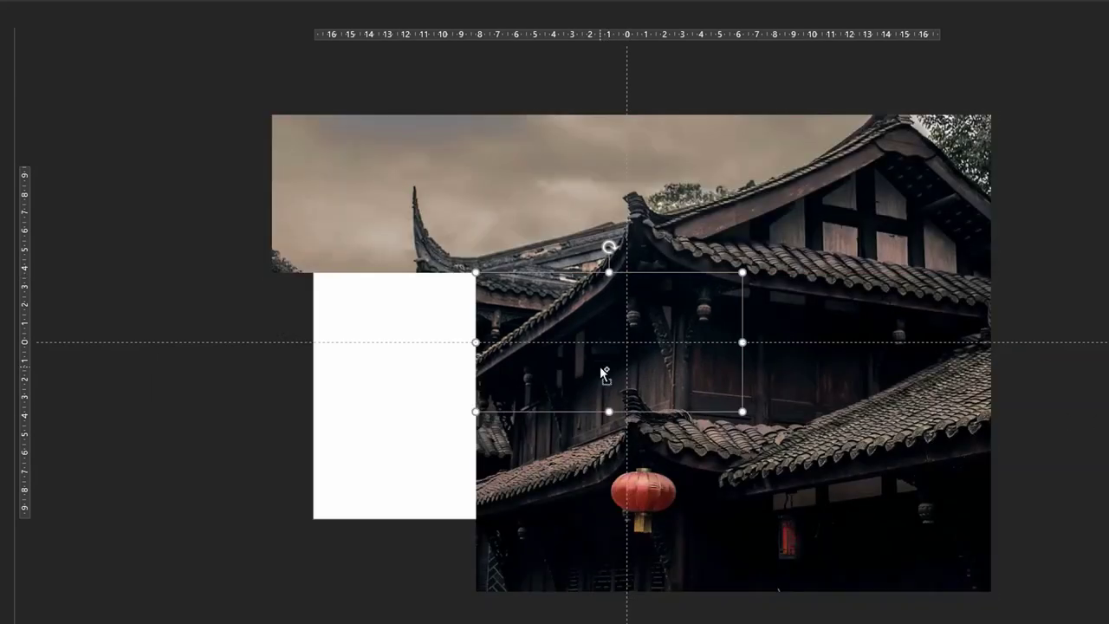
- Crop the remaining copies into the left-middle and bottom-left tiles
{"action": "right_click", "coordinate": [592, 340]}
{"action": "left_click", "coordinate": [641, 305]}
{"action": "left_click_drag", "start_coordinate": [476, 342], "coordinate": [271, 343]}
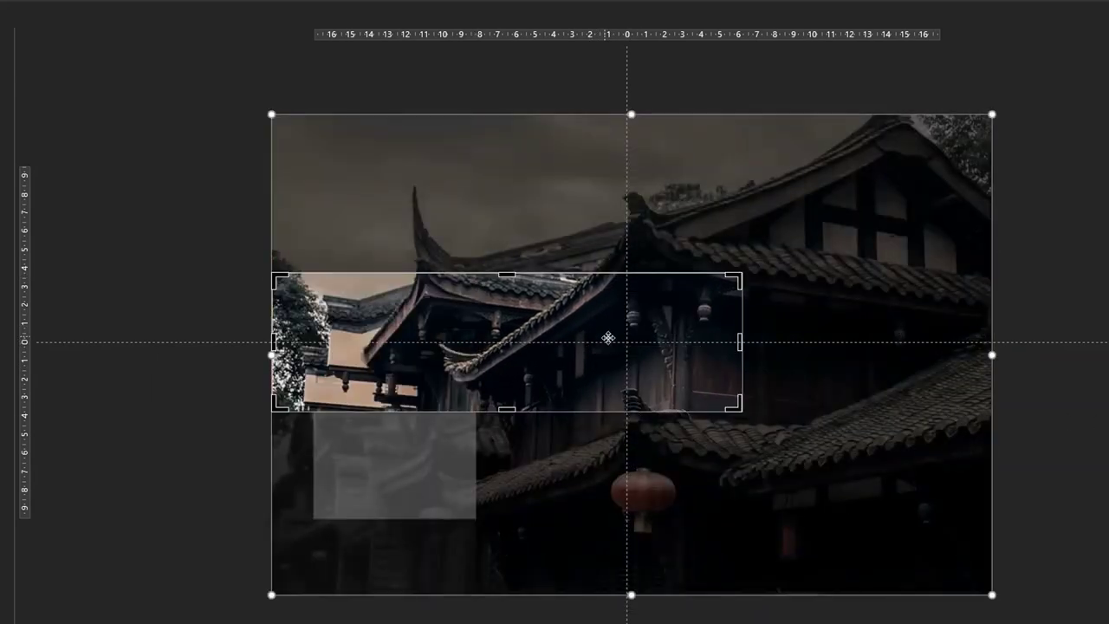
{"action": "left_click_drag", "start_coordinate": [740, 342], "coordinate": [525, 342]}
{"action": "key", "text": "Escape"}
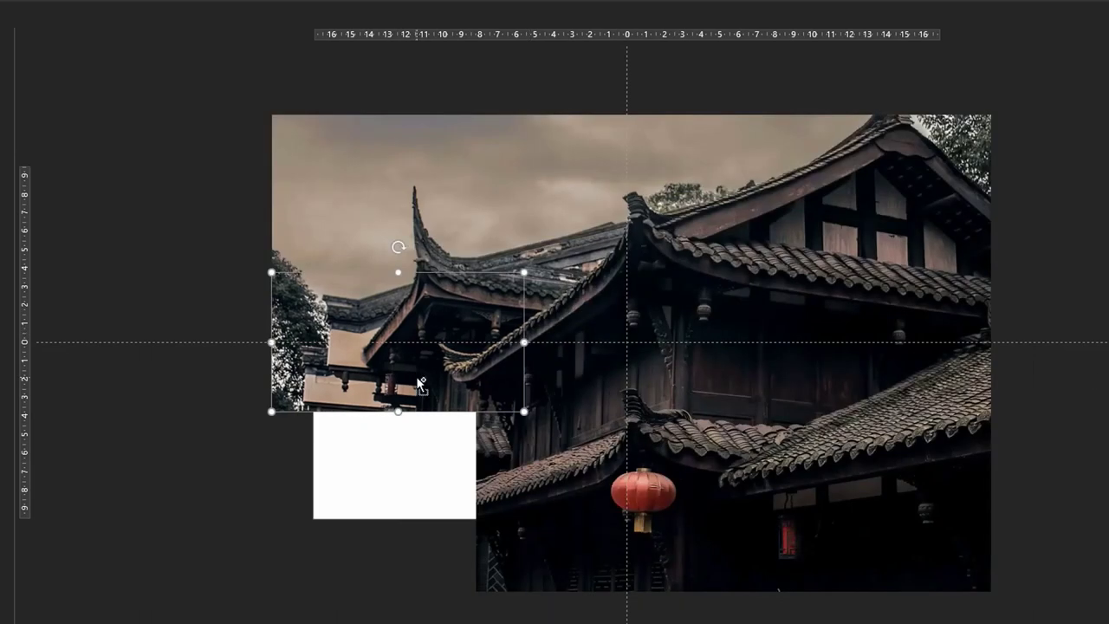
{"action": "left_click_drag", "start_coordinate": [398, 411], "coordinate": [397, 592]}
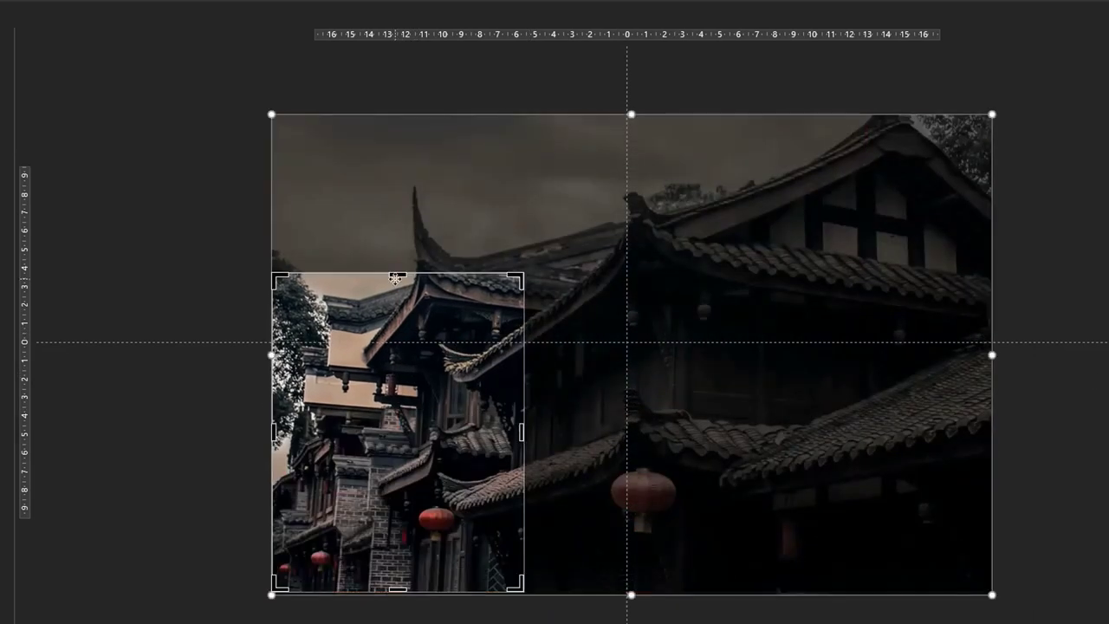
{"action": "left_click_drag", "start_coordinate": [395, 278], "coordinate": [396, 426]}
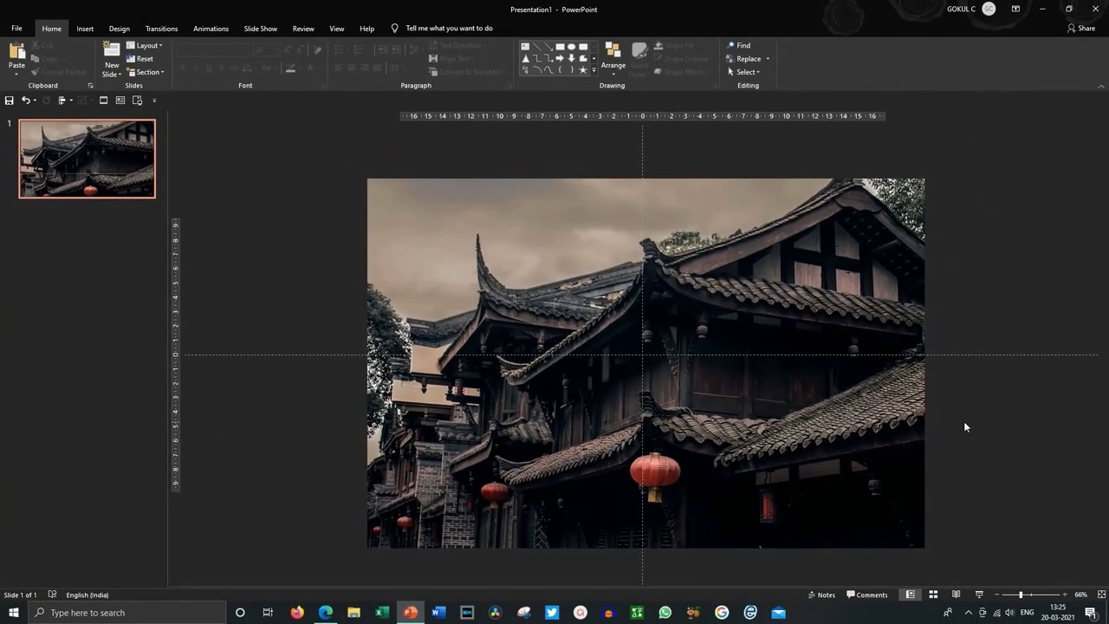
- Begin selecting the outer tiles, then clear the partial selection
{"action": "left_click", "coordinate": [546, 298]}
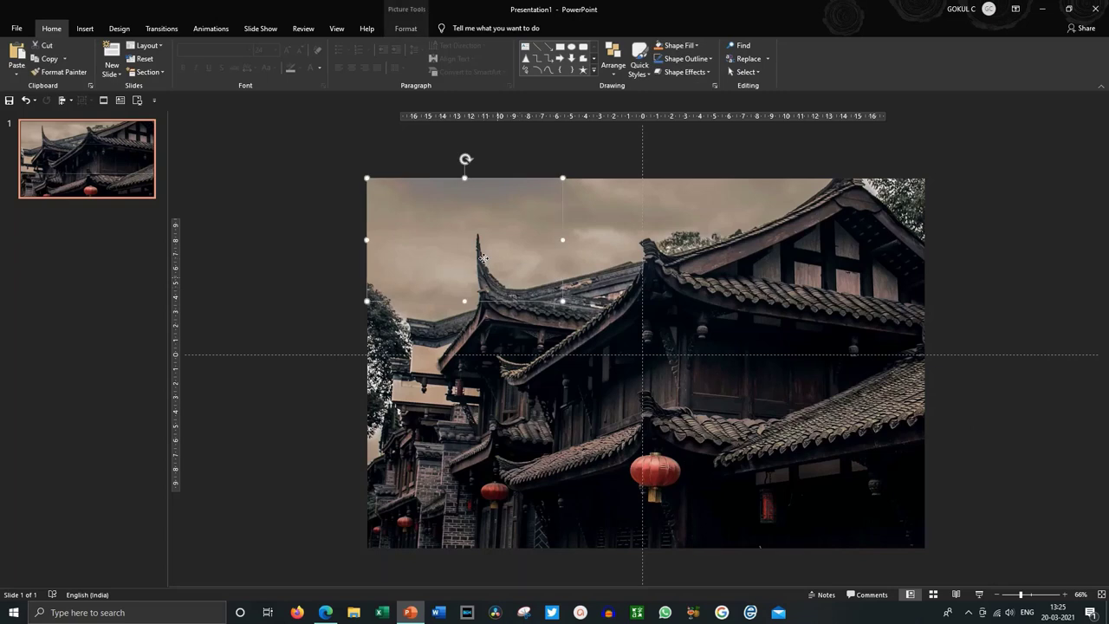
{"action": "left_click", "coordinate": [494, 340], "text": "shift"}
{"action": "left_click", "coordinate": [475, 451], "text": "shift"}
{"action": "left_click", "coordinate": [630, 468], "text": "shift"}
{"action": "left_click", "coordinate": [654, 376], "text": "shift"}
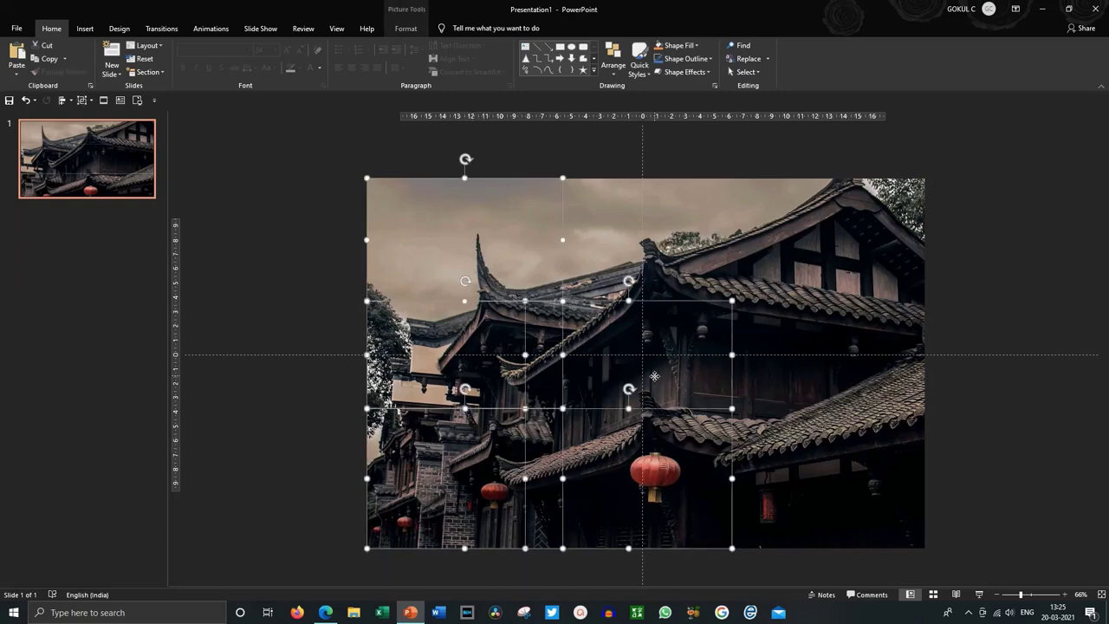
{"action": "left_click", "coordinate": [654, 260], "text": "shift"}
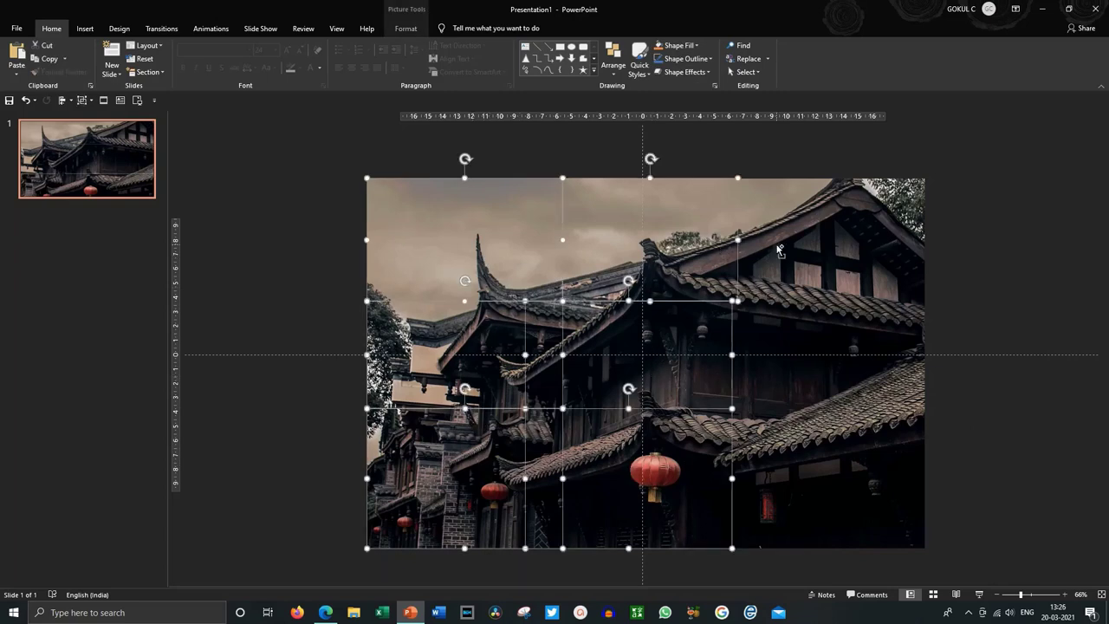
{"action": "left_click", "coordinate": [327, 334]}
- Select all nine temple photo tiles together
{"action": "left_click", "coordinate": [448, 340]}
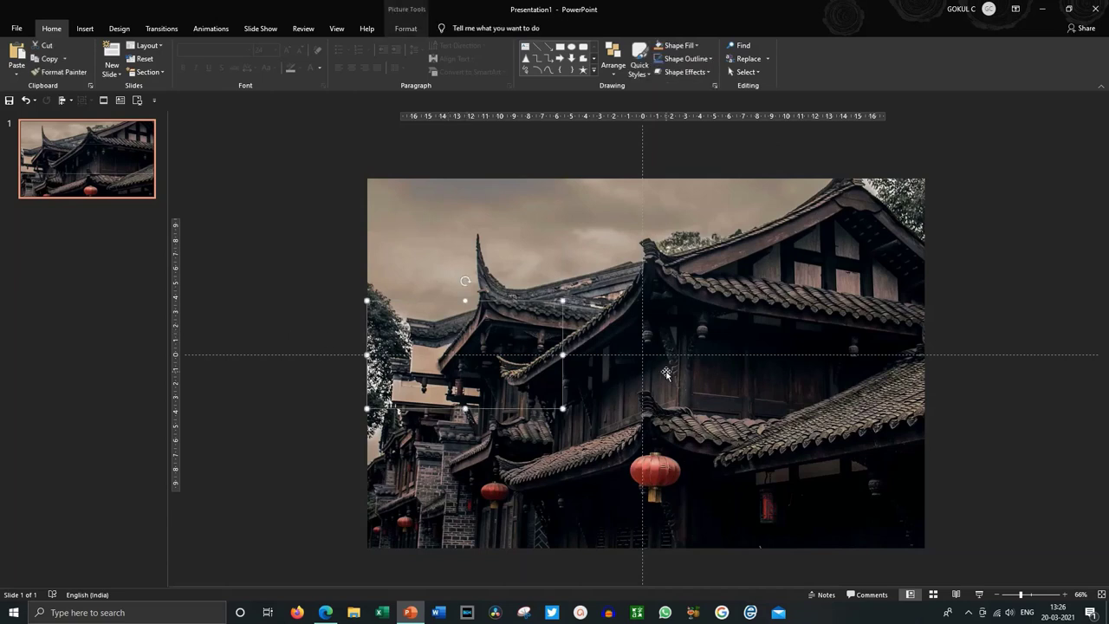
{"action": "left_click", "coordinate": [665, 373]}
{"action": "left_click", "coordinate": [462, 360], "text": "shift"}
{"action": "left_click", "coordinate": [501, 256], "text": "shift"}
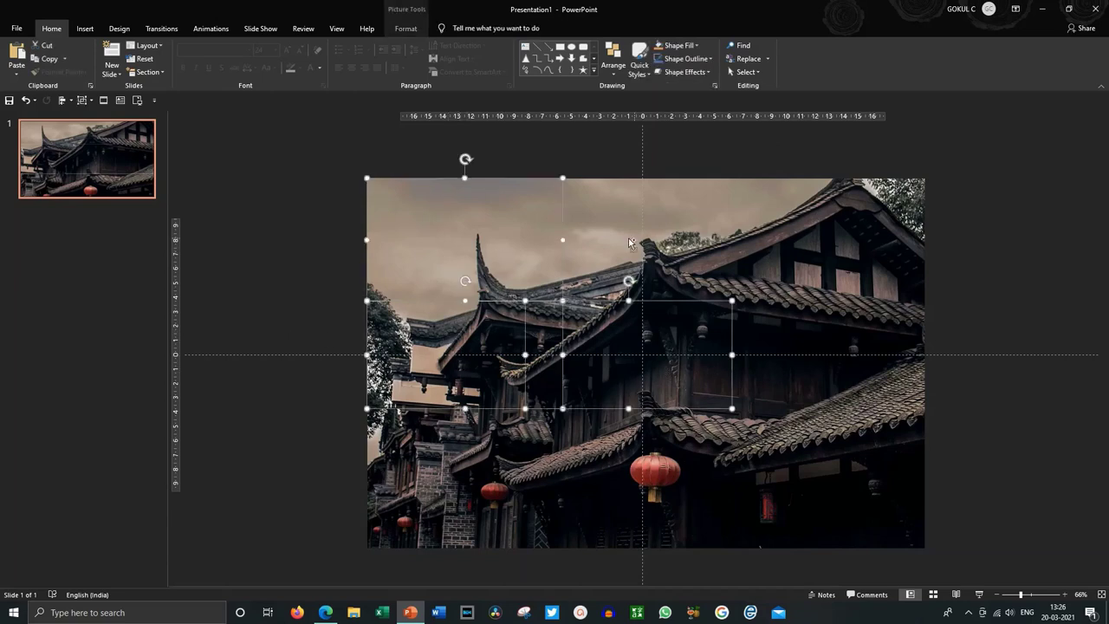
{"action": "left_click", "coordinate": [670, 245], "text": "shift"}
{"action": "left_click", "coordinate": [809, 245], "text": "shift"}
{"action": "left_click", "coordinate": [794, 360], "text": "shift"}
{"action": "left_click", "coordinate": [809, 454], "text": "shift"}
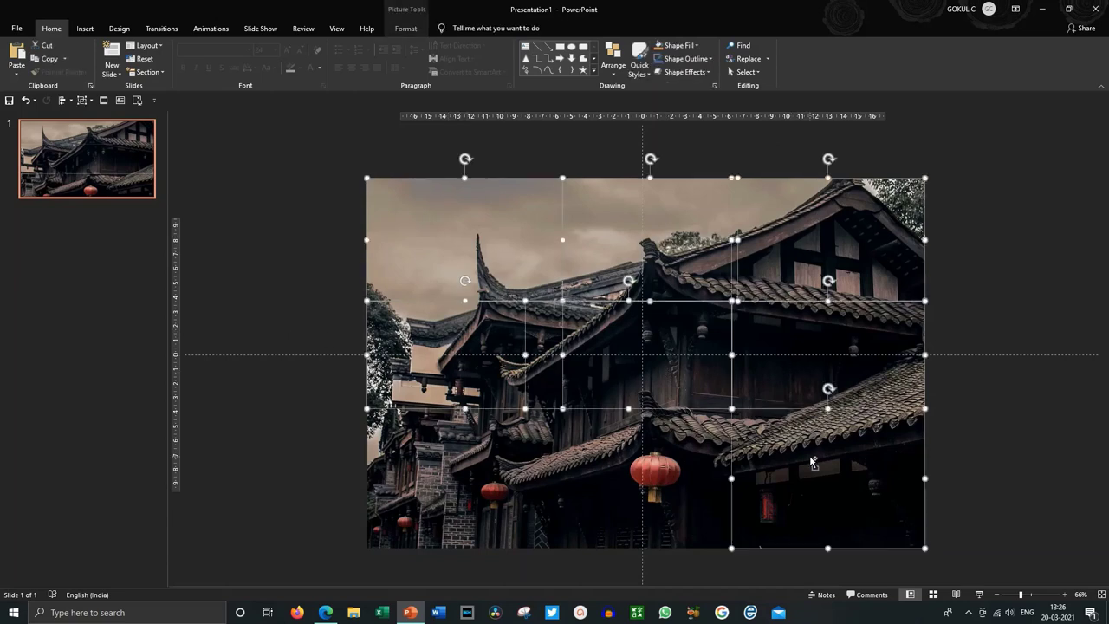
{"action": "left_click", "coordinate": [684, 492], "text": "shift"}
{"action": "left_click", "coordinate": [477, 448], "text": "shift"}
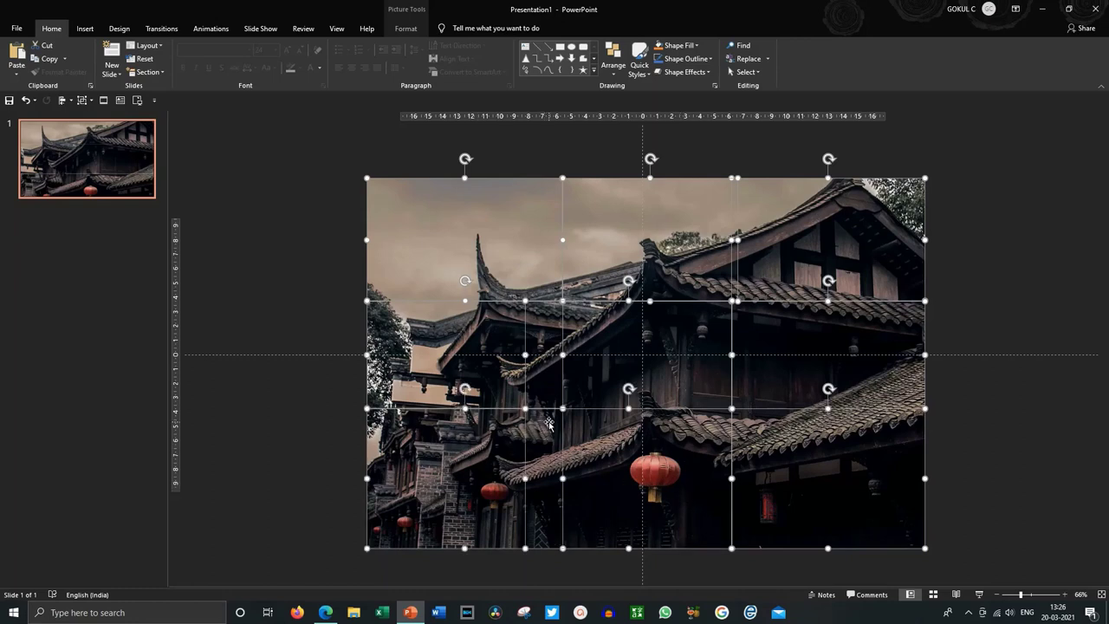
- Give the tiles a Lines motion path animation and reverse its path direction
{"action": "left_click", "coordinate": [210, 28]}
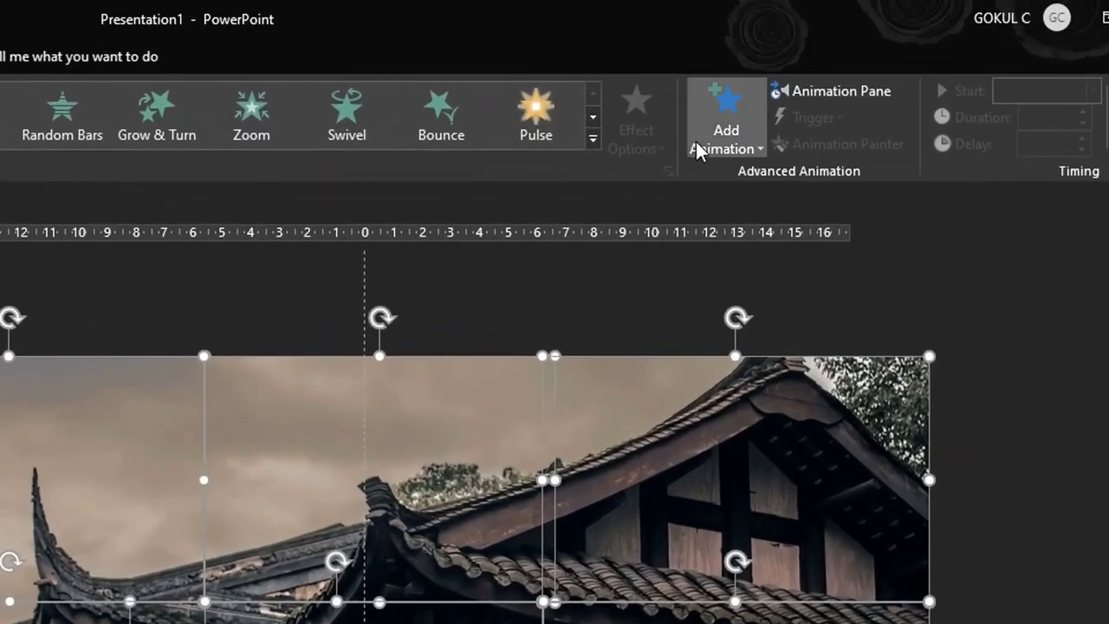
{"action": "left_click", "coordinate": [697, 141]}
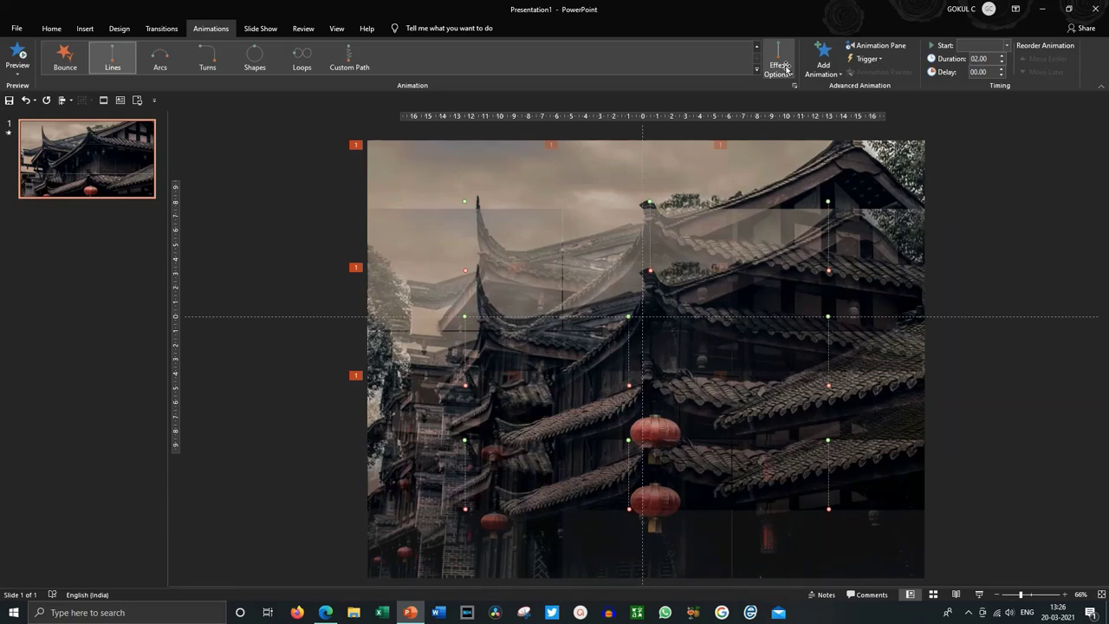
{"action": "left_click", "coordinate": [787, 70]}
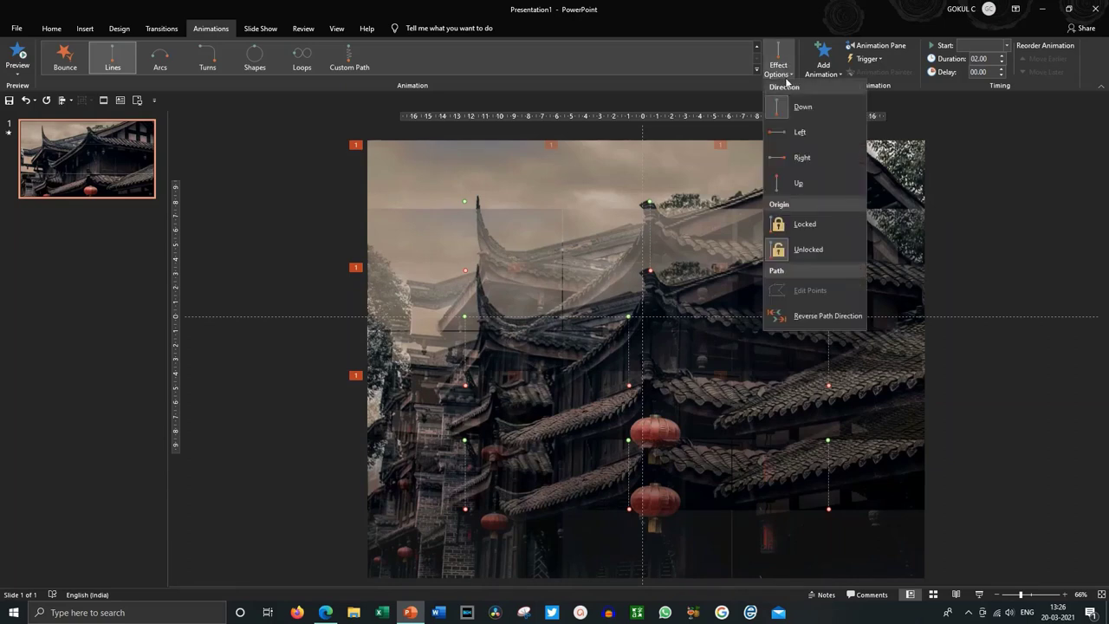
{"action": "left_click", "coordinate": [792, 316]}
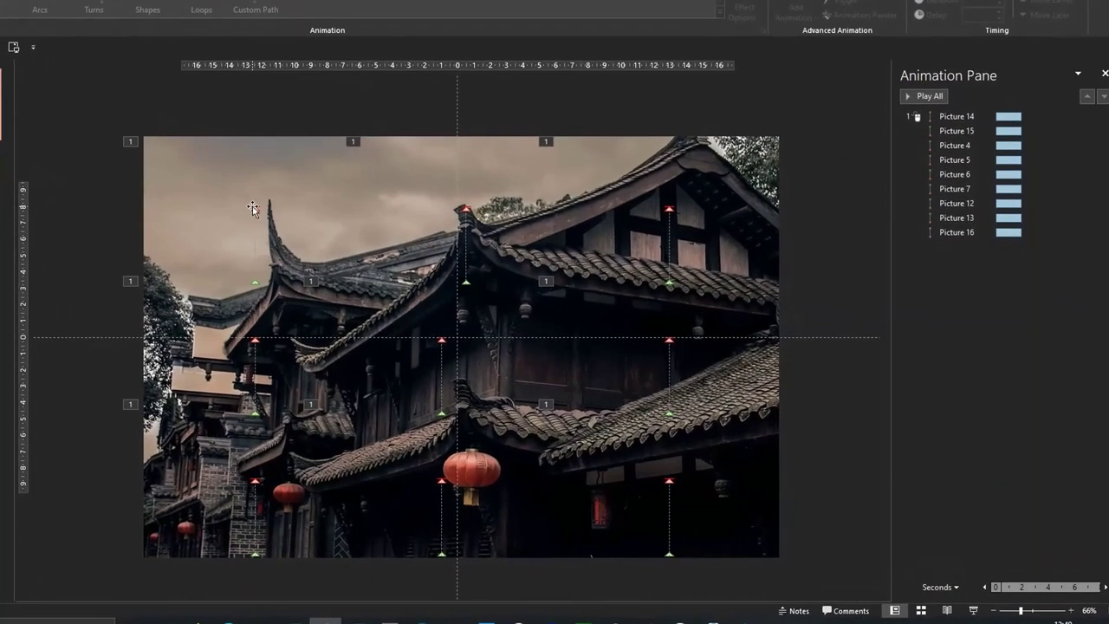
- Move the path start points of Pictures 4 and 5 upward to new positions
{"action": "left_click", "coordinate": [351, 247]}
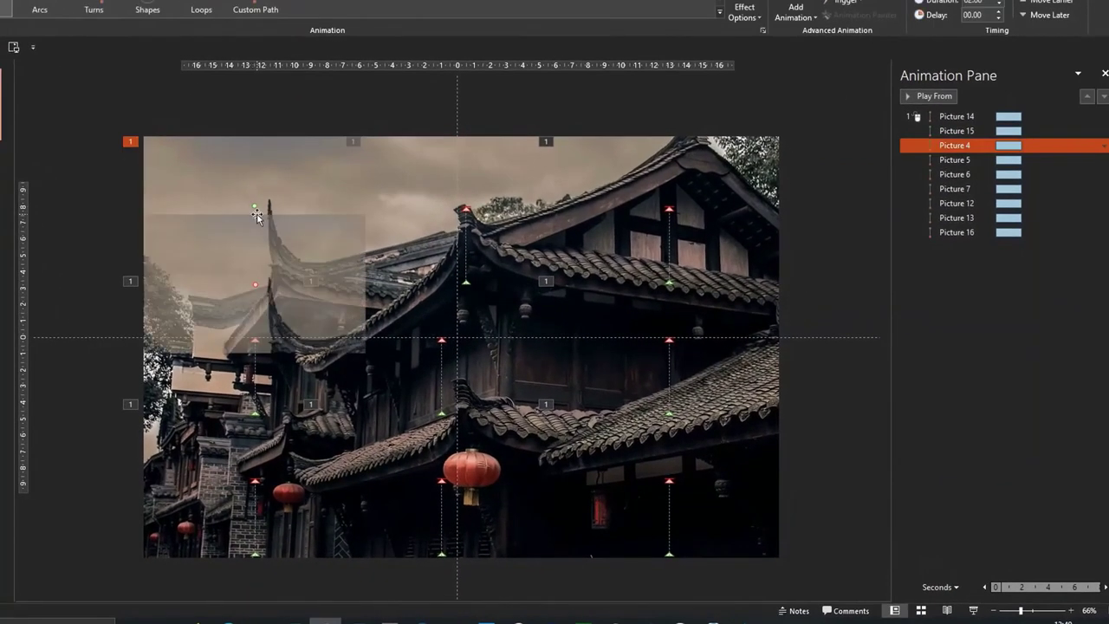
{"action": "left_click_drag", "start_coordinate": [254, 288], "coordinate": [280, 233]}
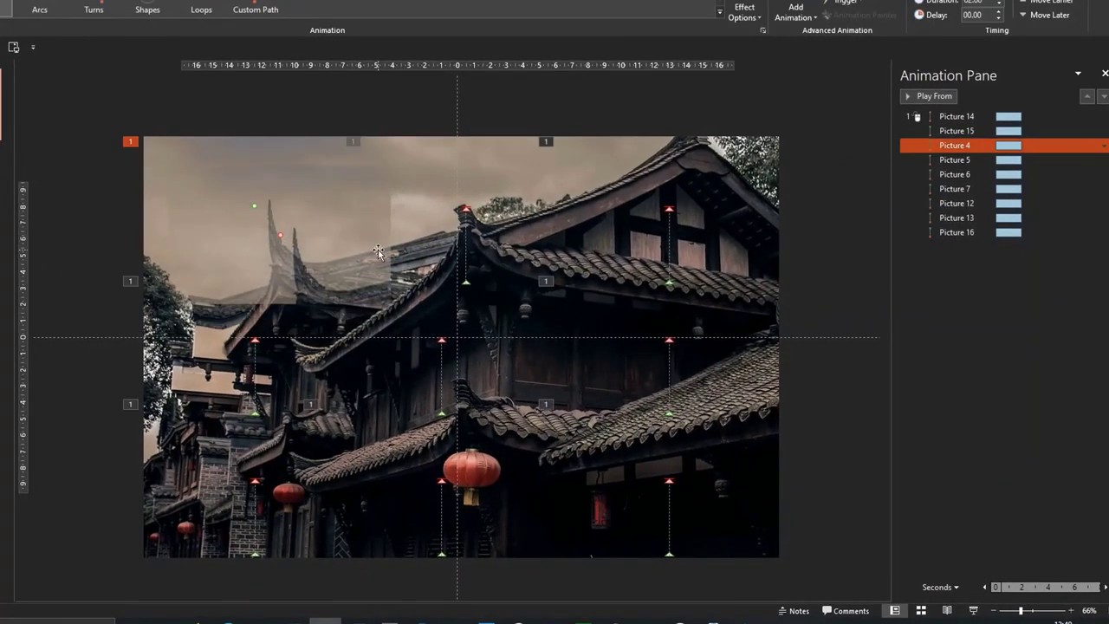
{"action": "left_click", "coordinate": [464, 221]}
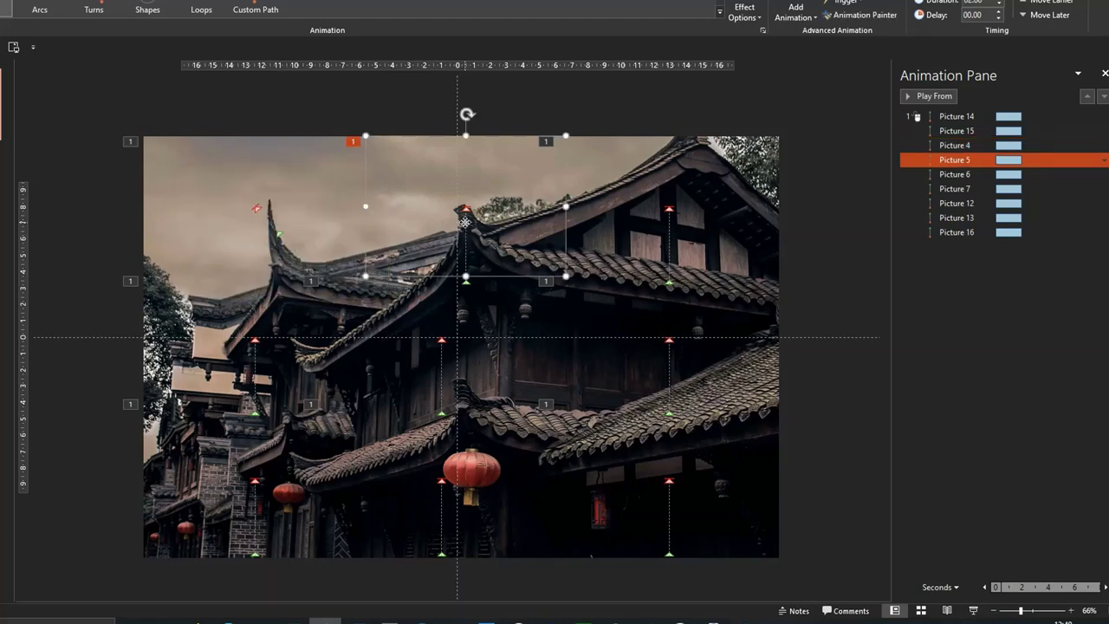
{"action": "left_click_drag", "start_coordinate": [465, 209], "coordinate": [465, 210]}
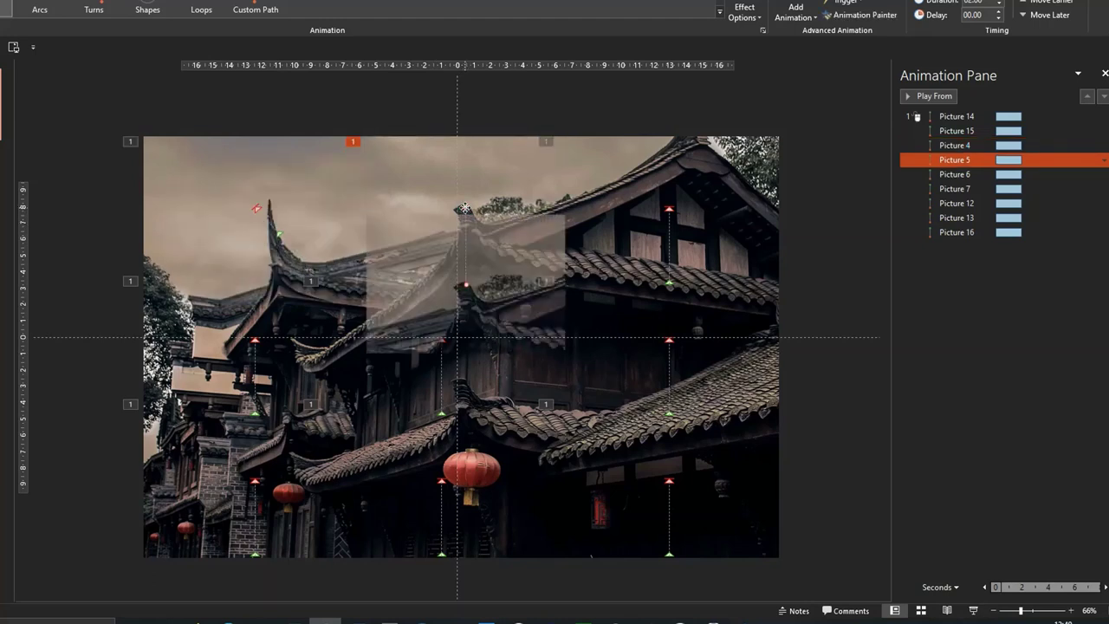
{"action": "left_click_drag", "start_coordinate": [465, 283], "coordinate": [464, 244]}
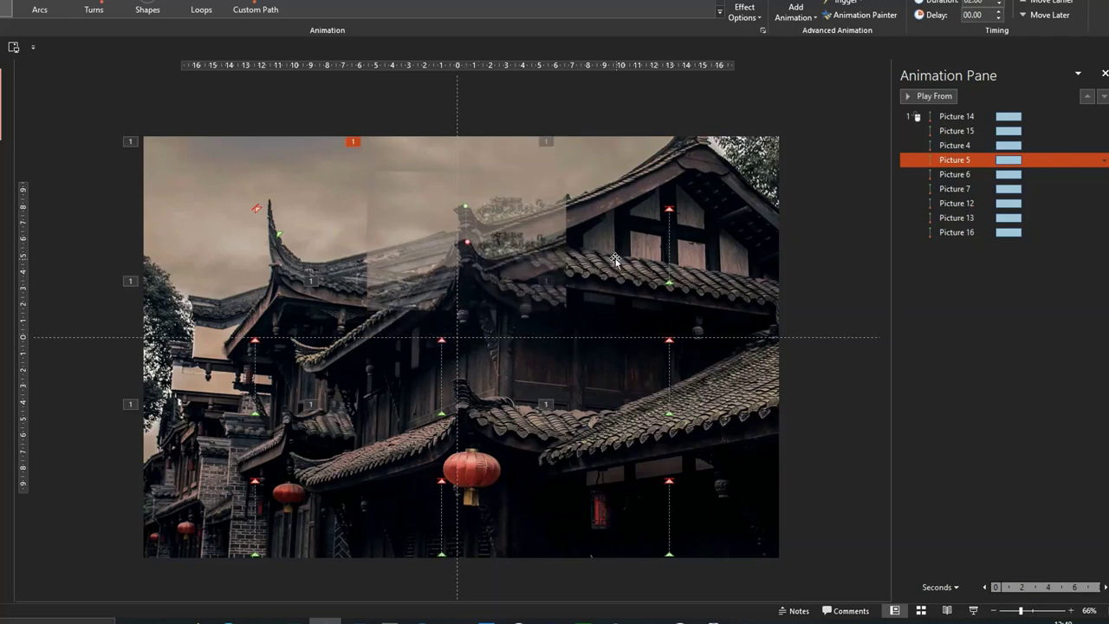
- Reposition Picture 6's path diagonally and make Picture 7's path run horizontally
{"action": "left_click", "coordinate": [667, 235]}
{"action": "mouse_move", "coordinate": [669, 209]}
{"action": "left_mouse_down"}
{"action": "mouse_move", "coordinate": [670, 279]}
{"action": "mouse_move", "coordinate": [639, 230]}
{"action": "left_mouse_up"}
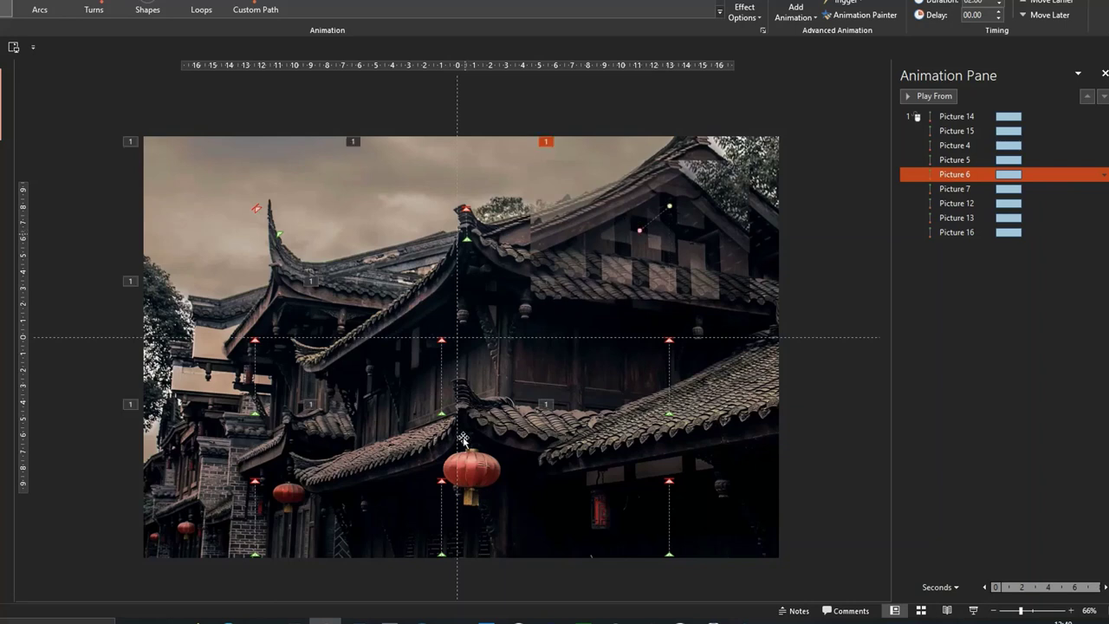
{"action": "left_click", "coordinate": [672, 371]}
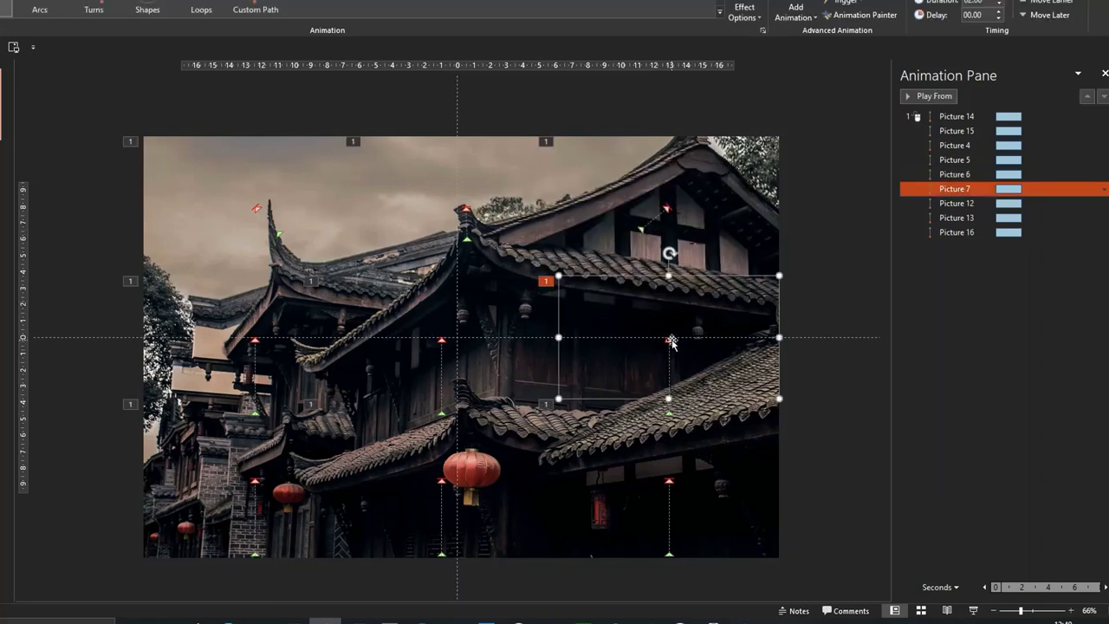
{"action": "mouse_move", "coordinate": [669, 341]}
{"action": "left_mouse_down"}
{"action": "mouse_move", "coordinate": [654, 369]}
{"action": "mouse_move", "coordinate": [632, 340]}
{"action": "left_mouse_up"}
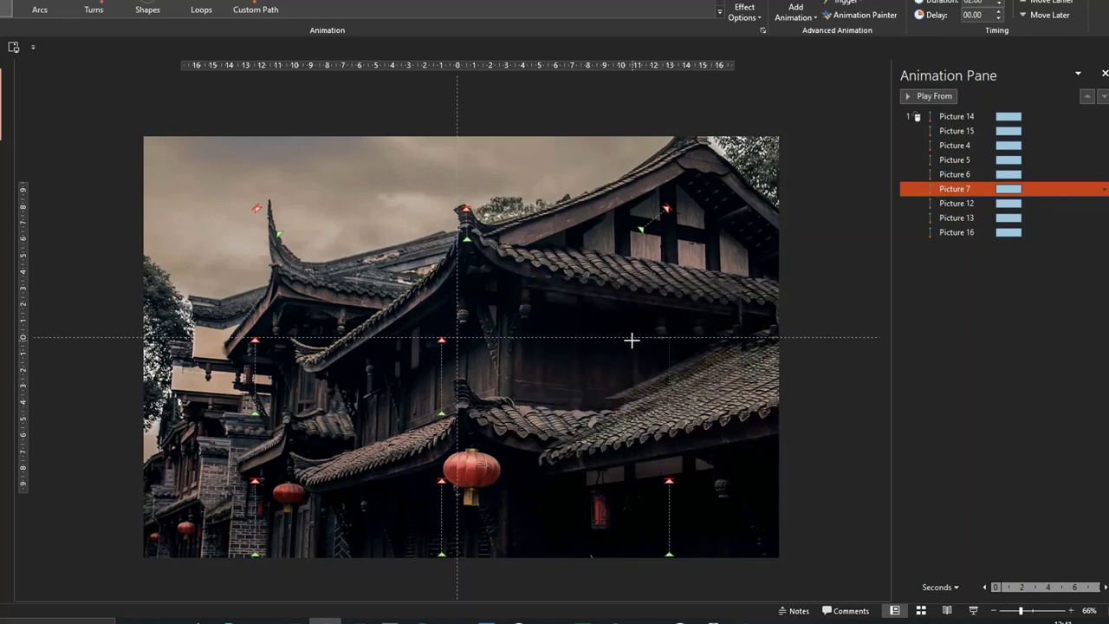
{"action": "left_click", "coordinate": [825, 384]}
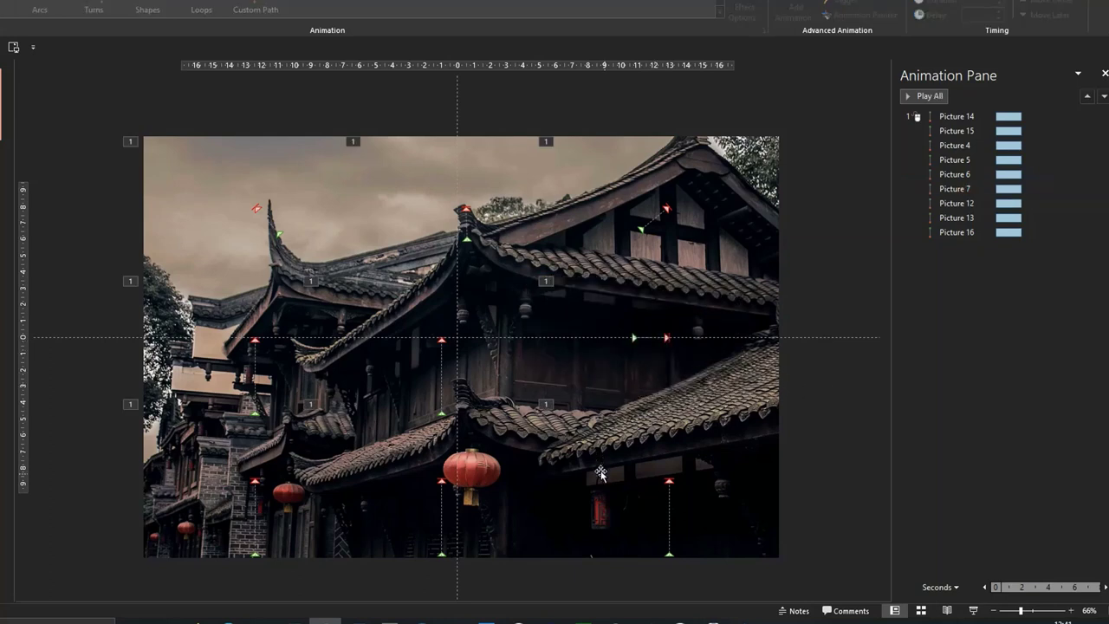
{"action": "left_click", "coordinate": [448, 365]}
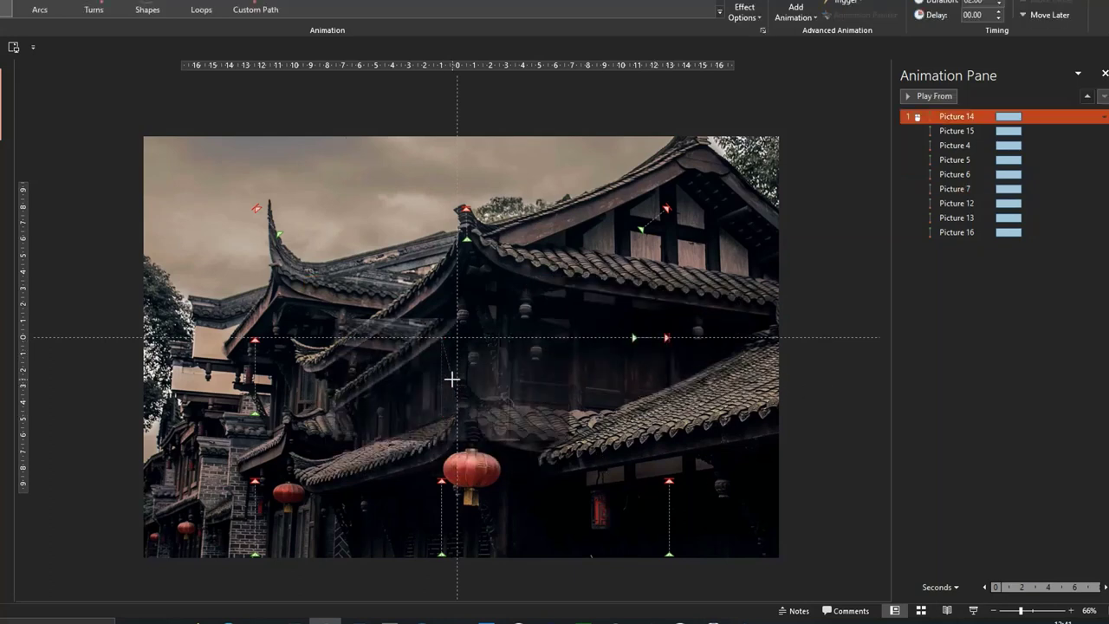
- Shift Picture 14's path start upward and enlarge its crop area on all four sides
{"action": "left_click_drag", "start_coordinate": [451, 379], "coordinate": [449, 365]}
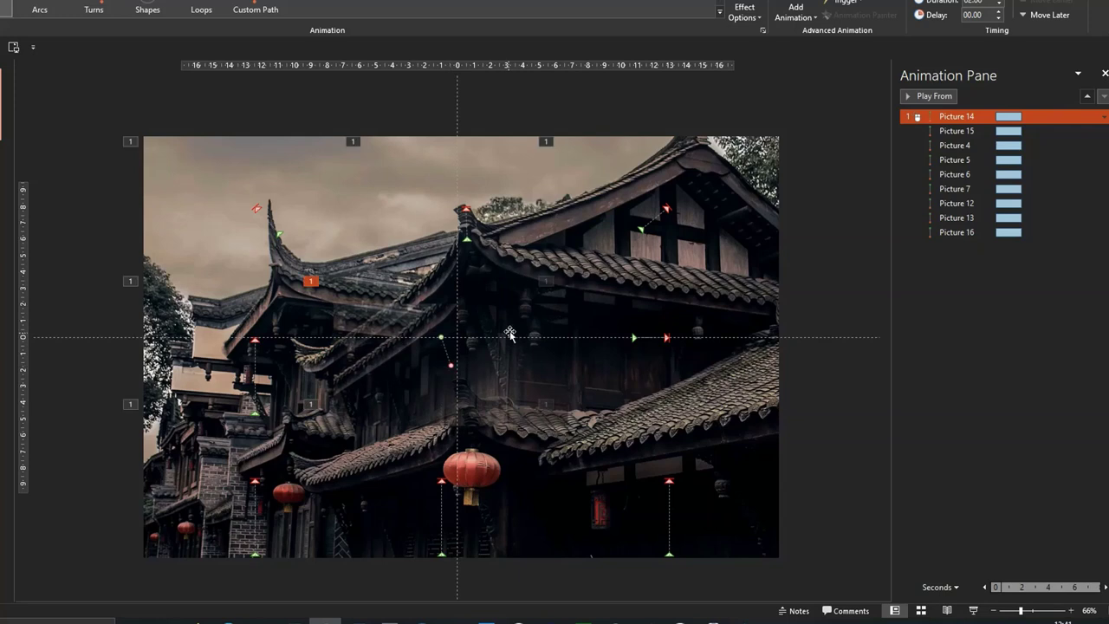
{"action": "left_click", "coordinate": [511, 326]}
{"action": "right_click", "coordinate": [490, 322]}
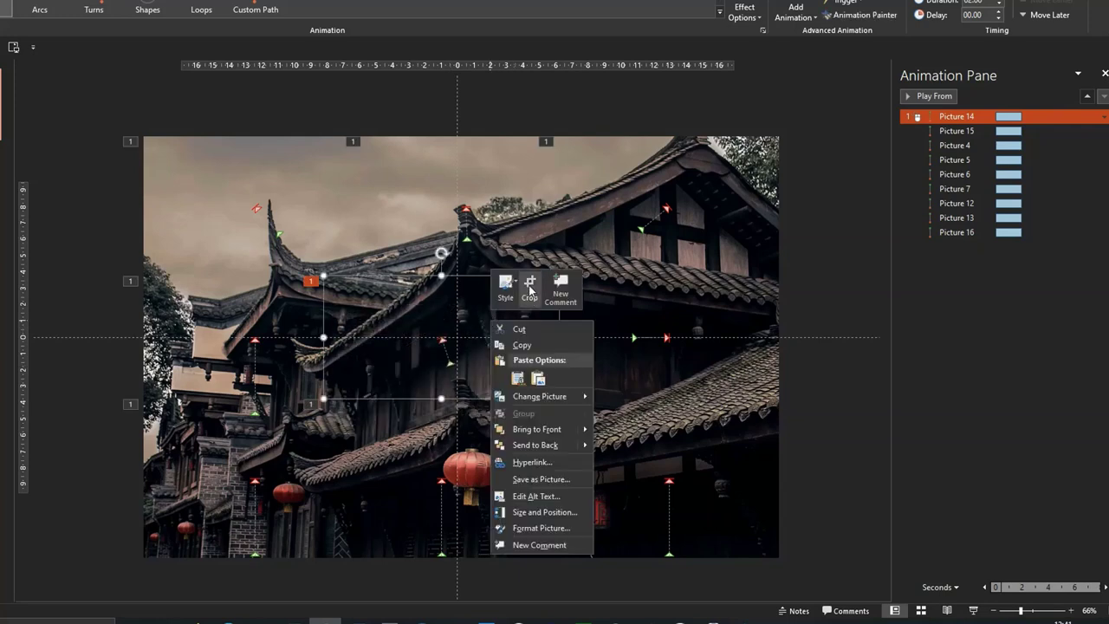
{"action": "left_click", "coordinate": [494, 241]}
{"action": "left_click_drag", "start_coordinate": [441, 396], "coordinate": [440, 468]}
{"action": "left_click_drag", "start_coordinate": [557, 371], "coordinate": [643, 370]}
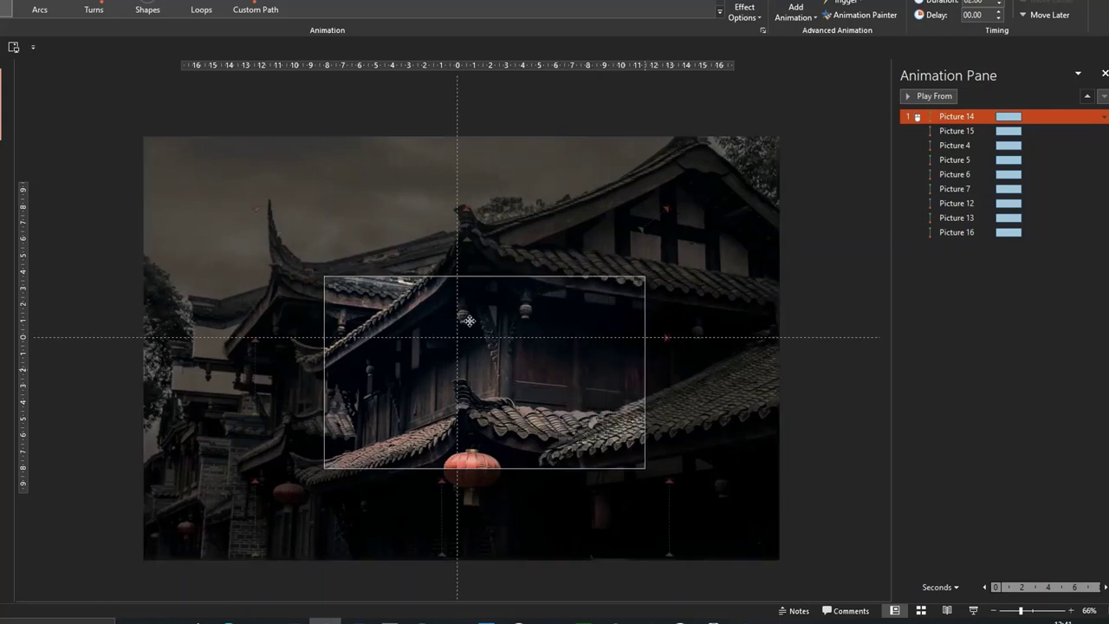
{"action": "left_click_drag", "start_coordinate": [483, 277], "coordinate": [468, 236]}
{"action": "left_click_drag", "start_coordinate": [325, 351], "coordinate": [258, 346]}
{"action": "left_click", "coordinate": [790, 300]}
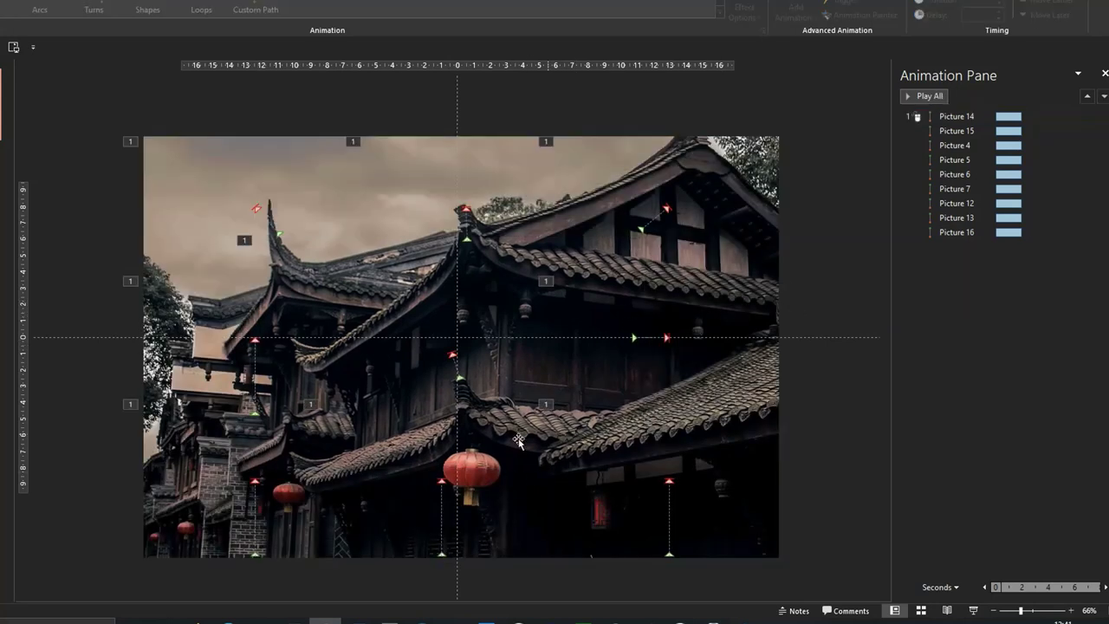
- Move the motion-path start points of Pictures 13 and 12 to new spots
{"action": "left_click", "coordinate": [442, 512]}
{"action": "scroll", "coordinate": [442, 482], "scroll_direction": "down", "scroll_amount": 1}
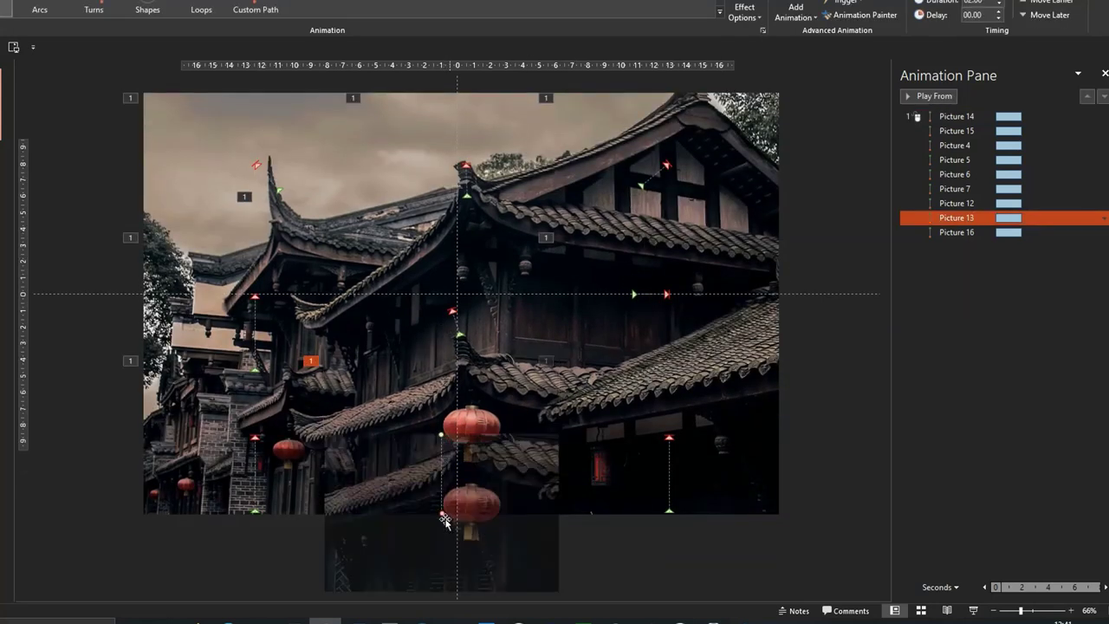
{"action": "mouse_move", "coordinate": [442, 482]}
{"action": "left_mouse_down"}
{"action": "mouse_move", "coordinate": [458, 477]}
{"action": "mouse_move", "coordinate": [450, 461]}
{"action": "left_mouse_up"}
{"action": "scroll", "coordinate": [609, 574], "scroll_direction": "up", "scroll_amount": 1}
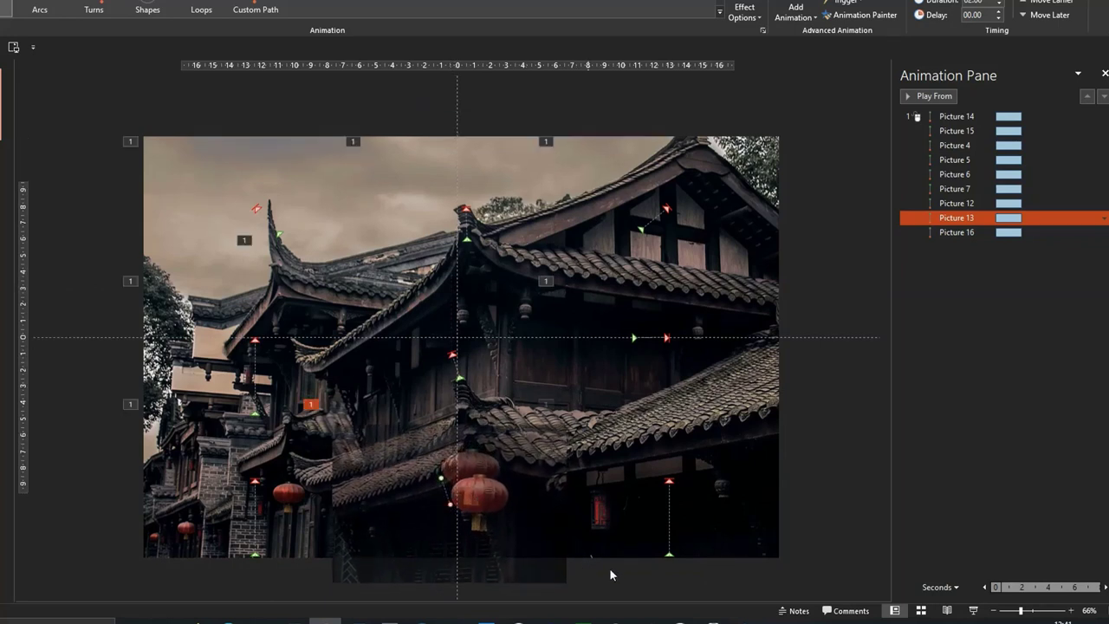
{"action": "left_click", "coordinate": [669, 490]}
{"action": "scroll", "coordinate": [669, 490], "scroll_direction": "down", "scroll_amount": 1}
{"action": "left_click_drag", "start_coordinate": [669, 513], "coordinate": [690, 454]}
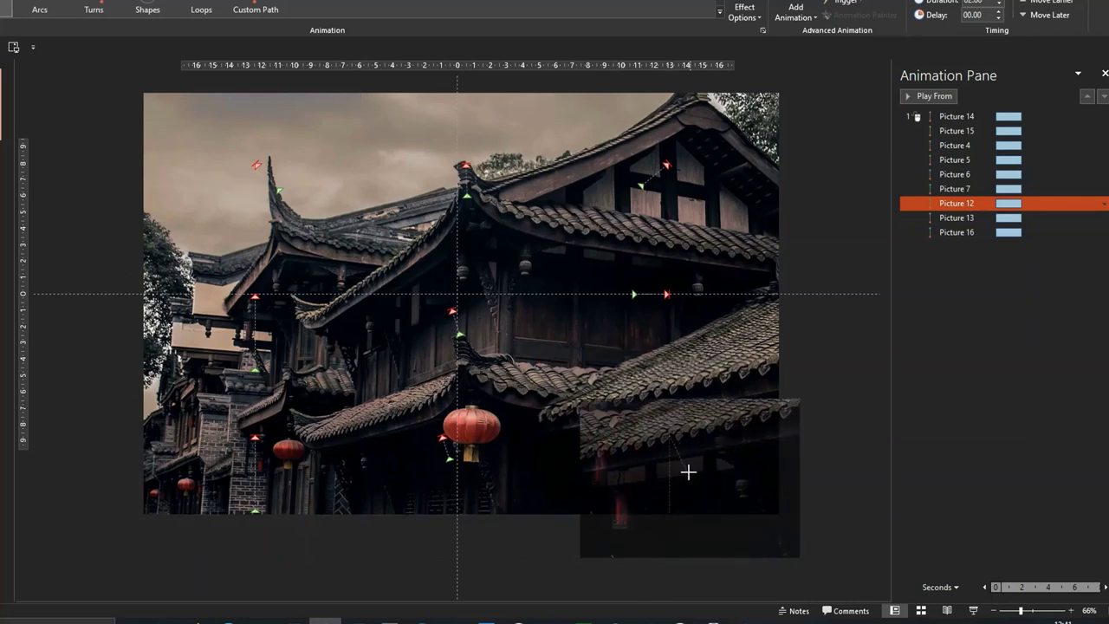
{"action": "scroll", "coordinate": [691, 455], "scroll_direction": "up", "scroll_amount": 1}
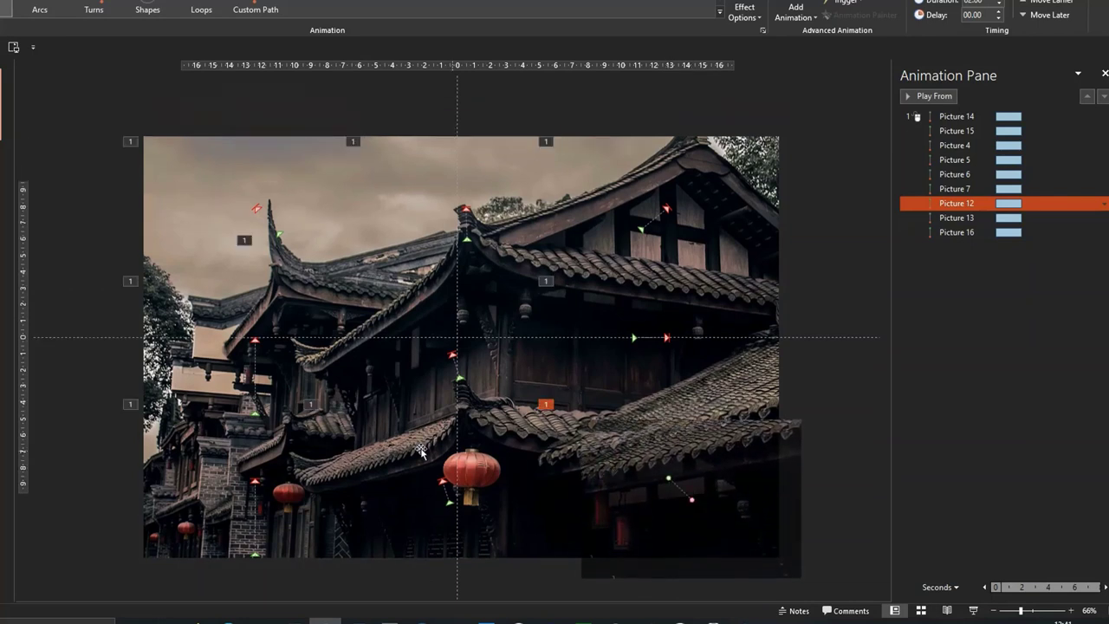
- Move Picture 16 down and left, then undo that move
{"action": "left_click", "coordinate": [201, 501]}
{"action": "scroll", "coordinate": [260, 483], "scroll_direction": "down", "scroll_amount": 1}
{"action": "mouse_move", "coordinate": [260, 483]}
{"action": "left_mouse_down"}
{"action": "mouse_move", "coordinate": [227, 463]}
{"action": "mouse_move", "coordinate": [235, 458]}
{"action": "left_mouse_up"}
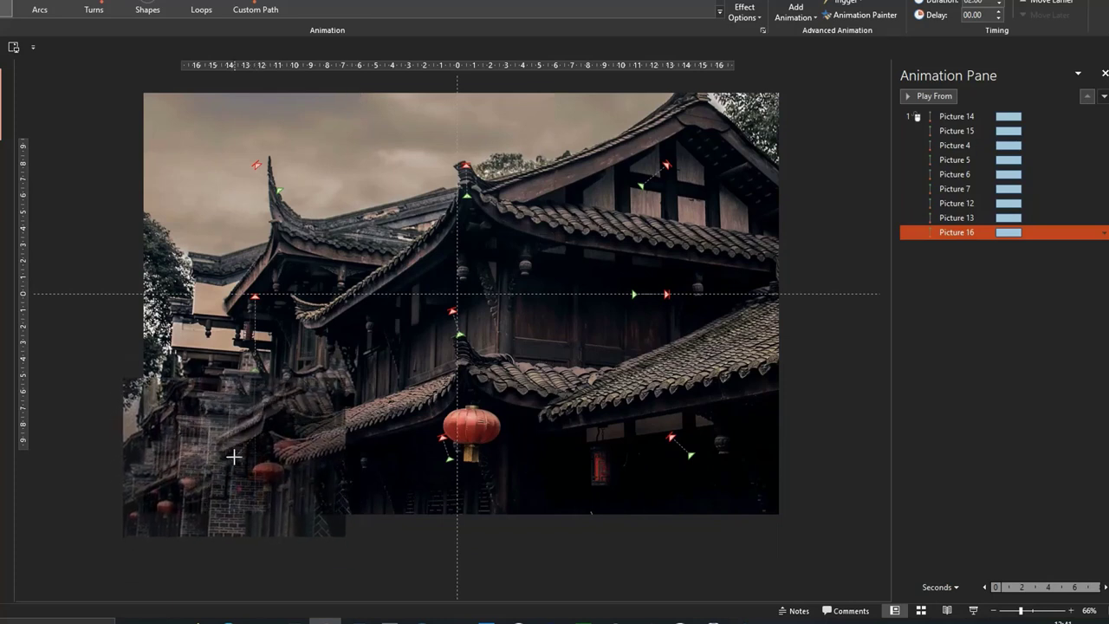
{"action": "scroll", "coordinate": [230, 458], "scroll_direction": "up", "scroll_amount": 1}
{"action": "key", "text": "ctrl+z"}
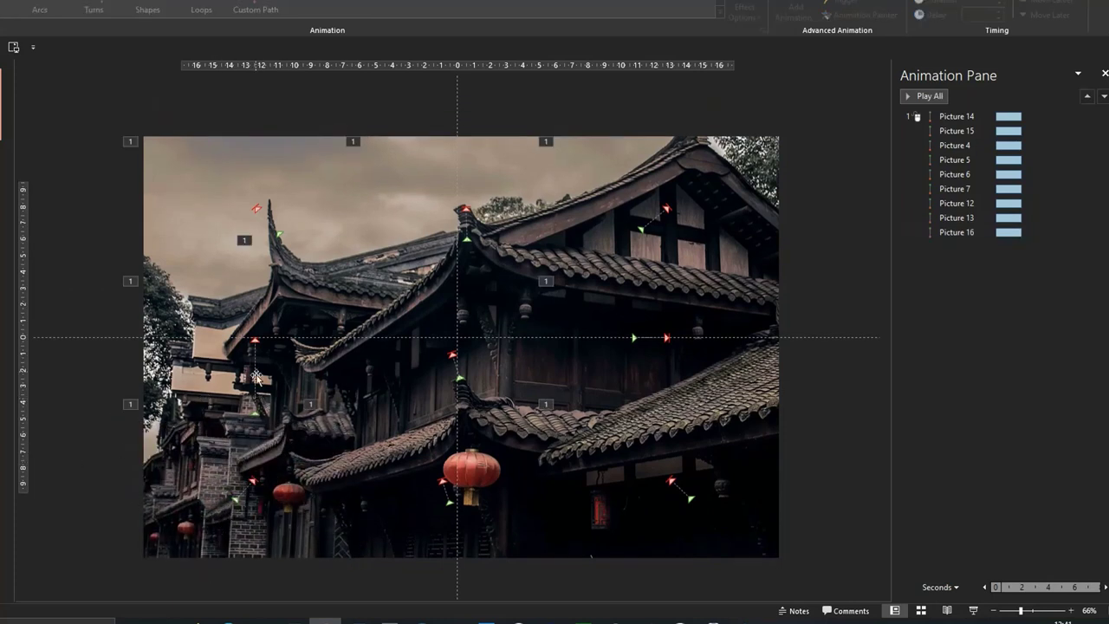
- Reposition the start point of Picture 15's motion path lower and to the right
{"action": "left_click", "coordinate": [259, 351]}
{"action": "mouse_move", "coordinate": [253, 347]}
{"action": "left_mouse_down"}
{"action": "mouse_move", "coordinate": [254, 416]}
{"action": "mouse_move", "coordinate": [218, 342]}
{"action": "left_mouse_up"}
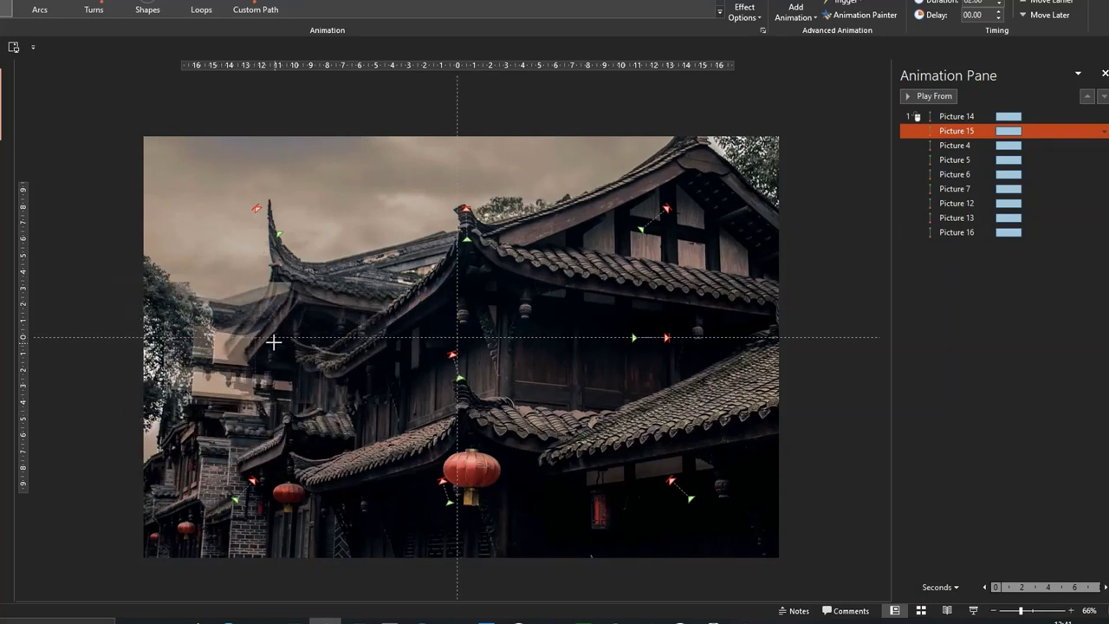
{"action": "left_click_drag", "start_coordinate": [218, 342], "coordinate": [285, 338]}
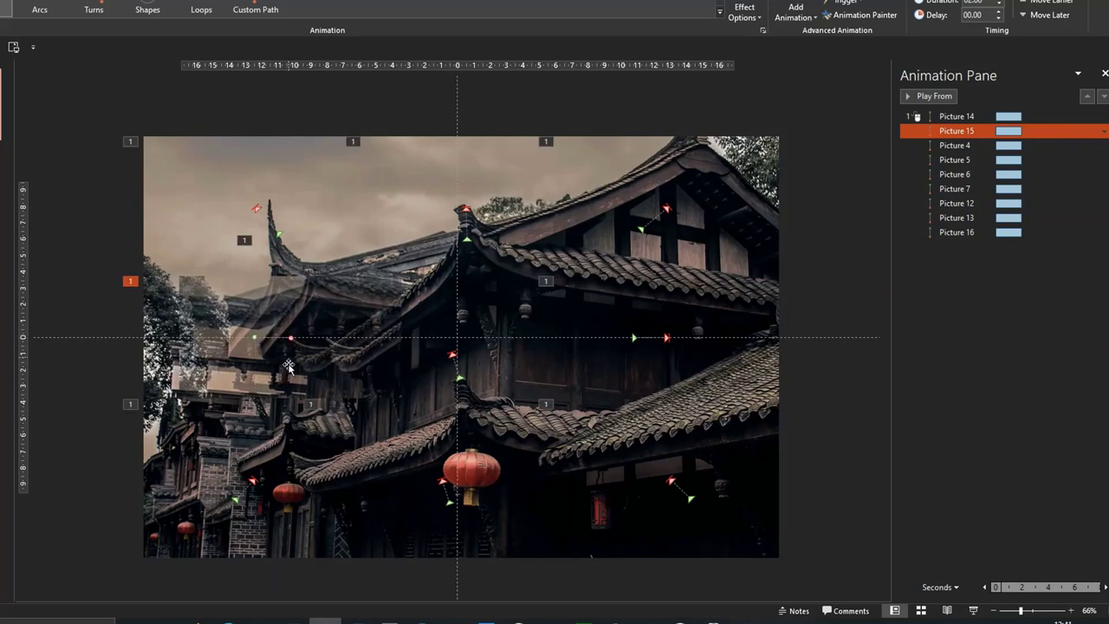
{"action": "left_click", "coordinate": [90, 364]}
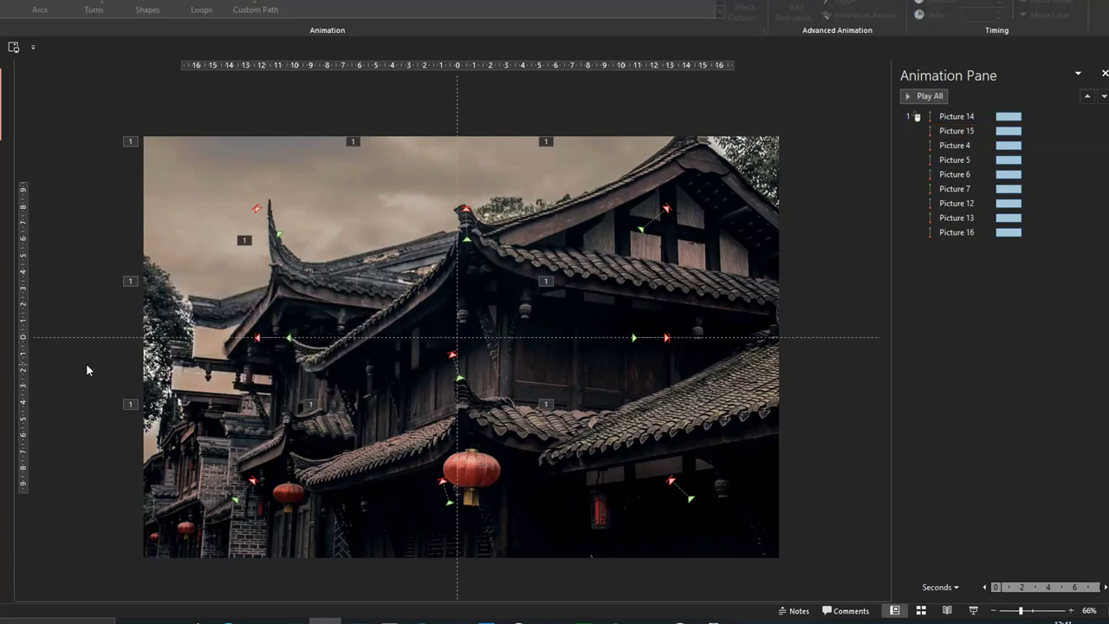
- Crop the bottom-left Picture 16 so its top edge extends upward
{"action": "left_click", "coordinate": [255, 475]}
{"action": "right_click", "coordinate": [255, 474]}
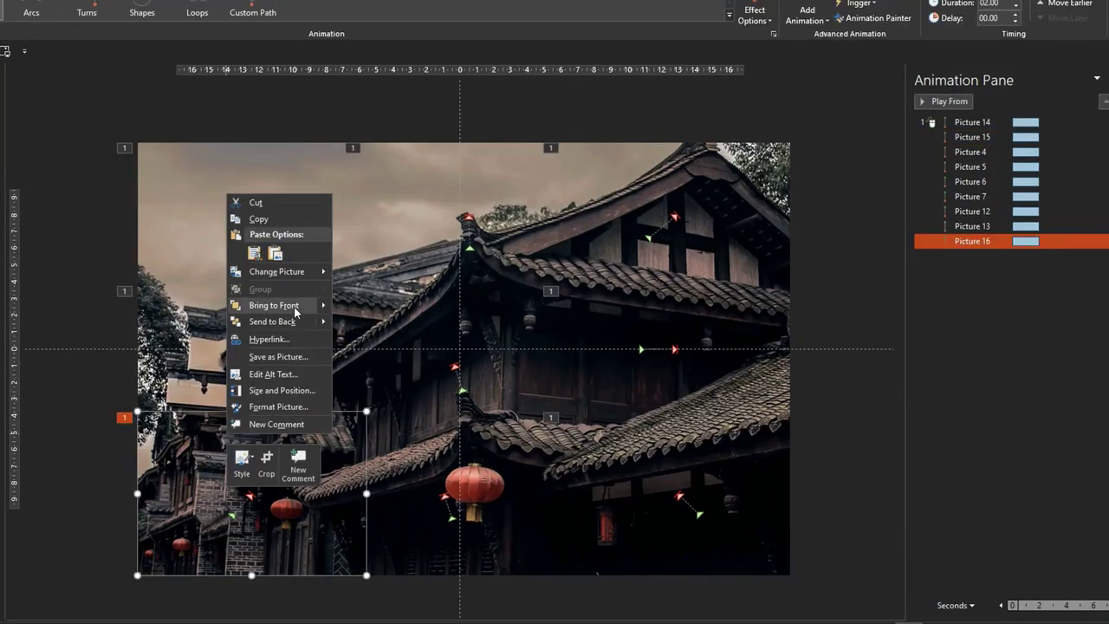
{"action": "left_click", "coordinate": [266, 462]}
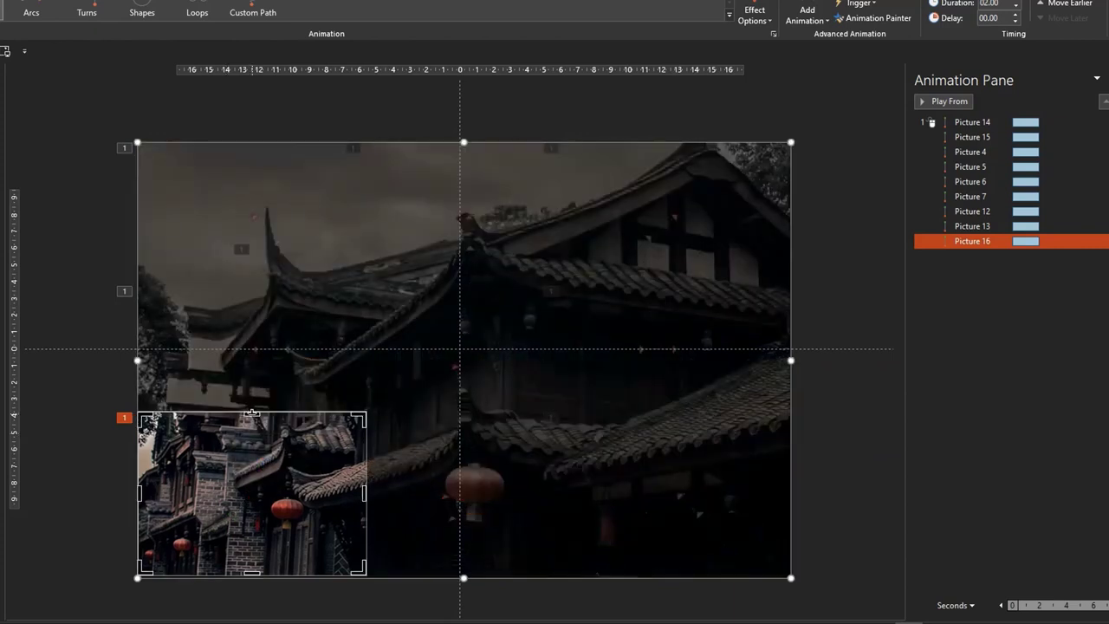
{"action": "left_click_drag", "start_coordinate": [252, 415], "coordinate": [260, 370]}
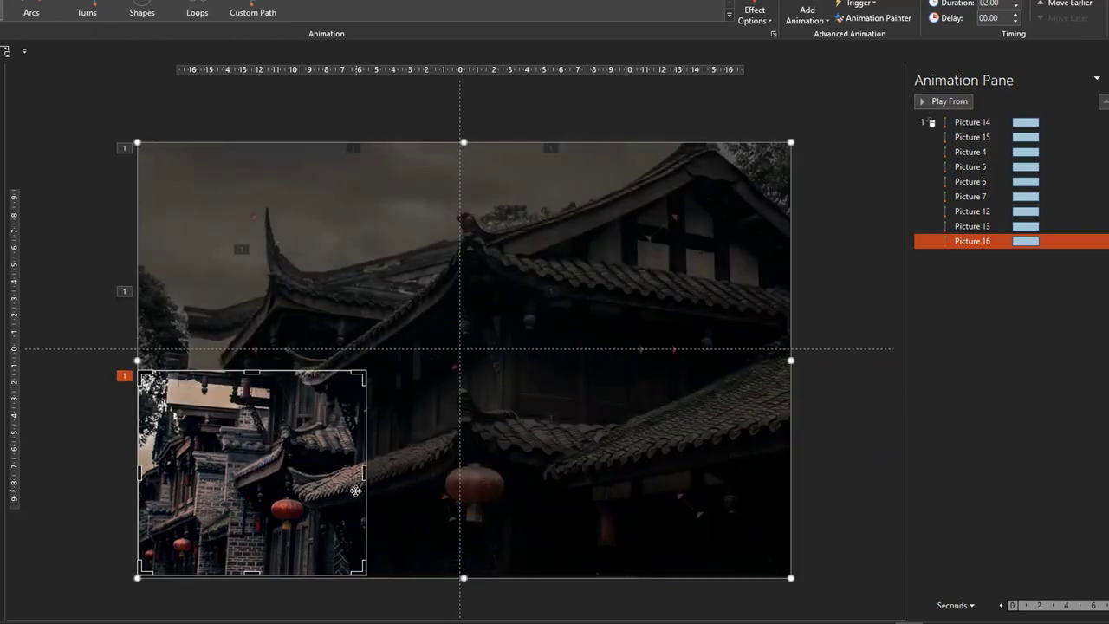
{"action": "left_click", "coordinate": [82, 558]}
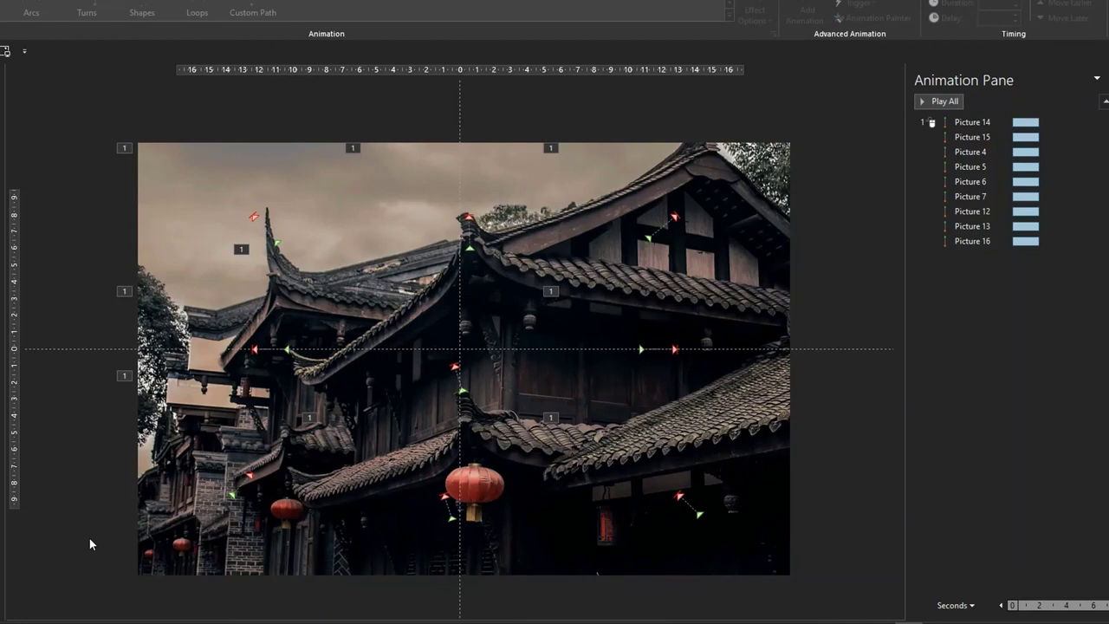
- Extend the lower-right tile's top crop edge upward to close the gap
{"action": "left_click", "coordinate": [760, 482]}
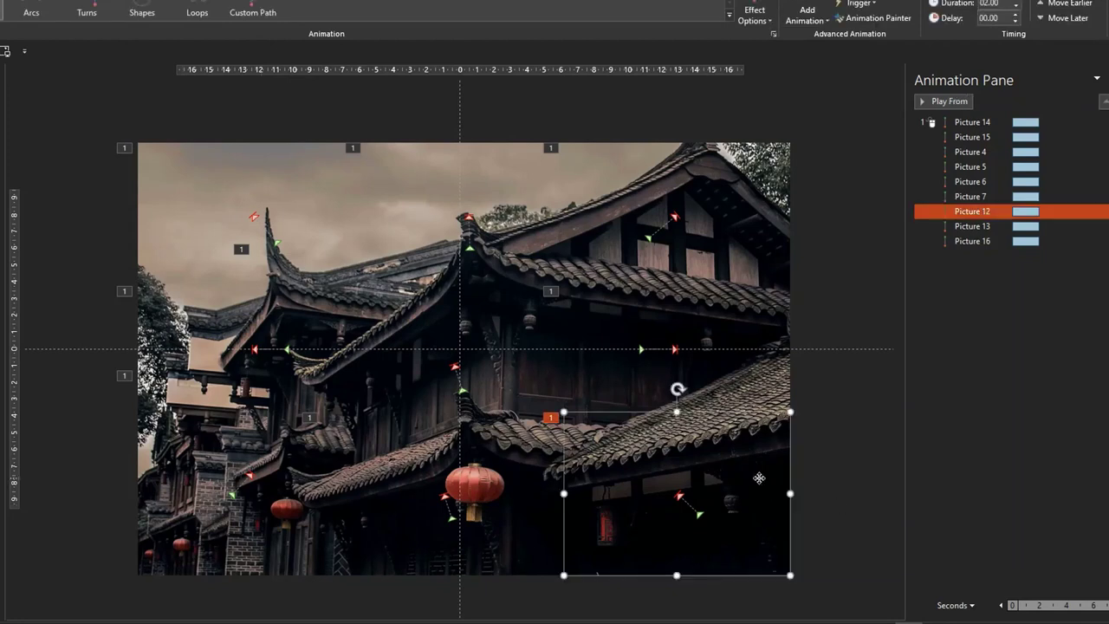
{"action": "right_click", "coordinate": [760, 481]}
{"action": "left_click", "coordinate": [798, 509]}
{"action": "left_click_drag", "start_coordinate": [675, 414], "coordinate": [678, 388]}
{"action": "left_click", "coordinate": [814, 407]}
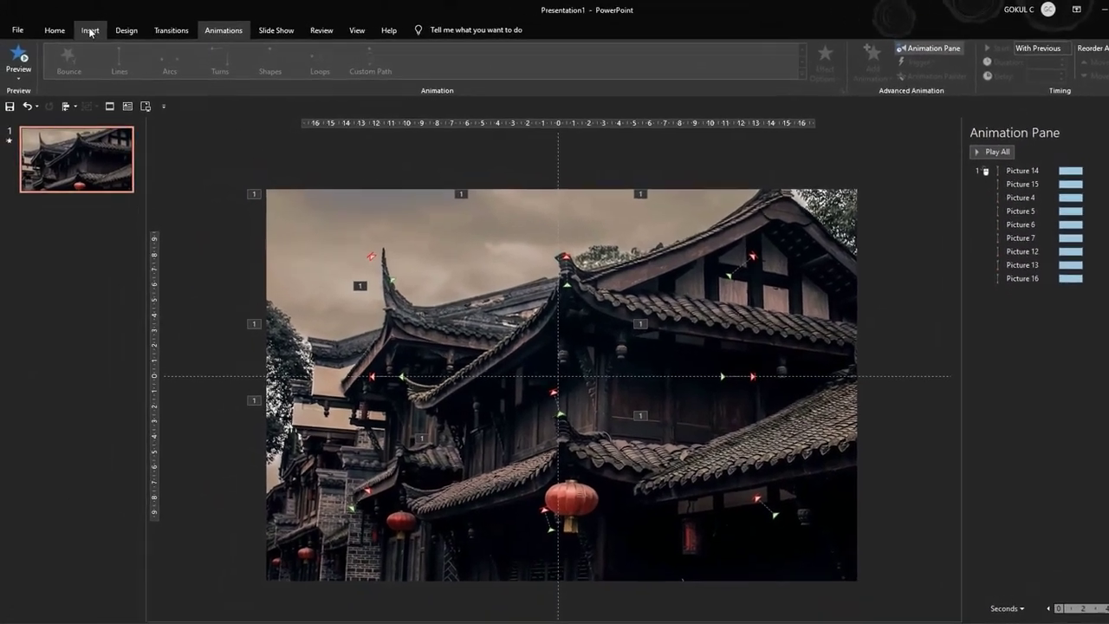
- Insert a text box spanning the centre of the temple photo
{"action": "left_click", "coordinate": [90, 31]}
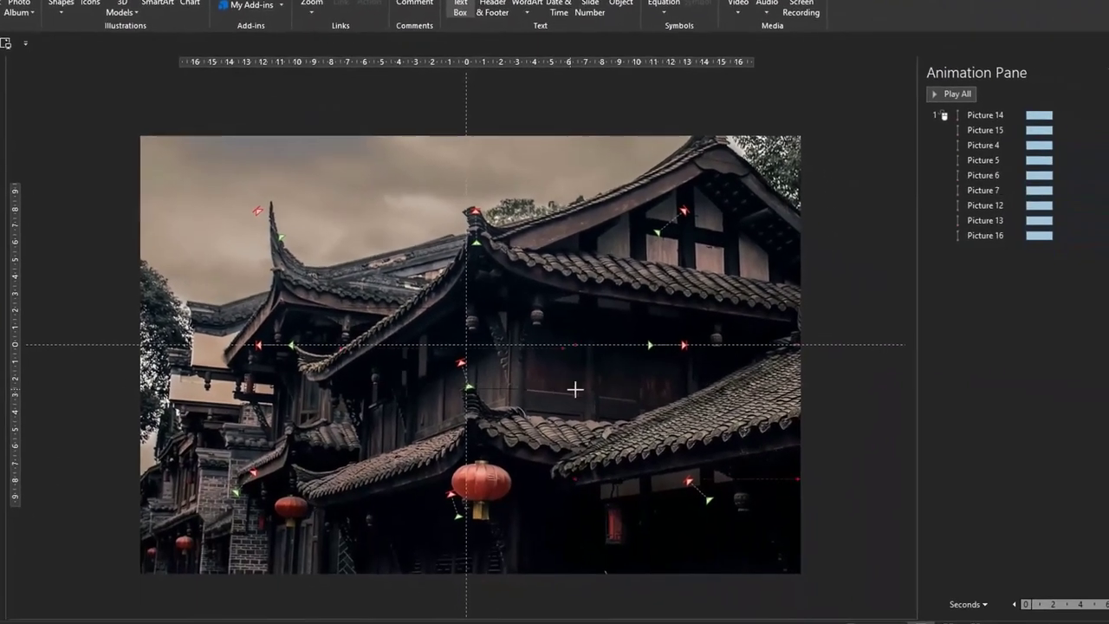
{"action": "left_click_drag", "start_coordinate": [626, 380], "coordinate": [328, 300]}
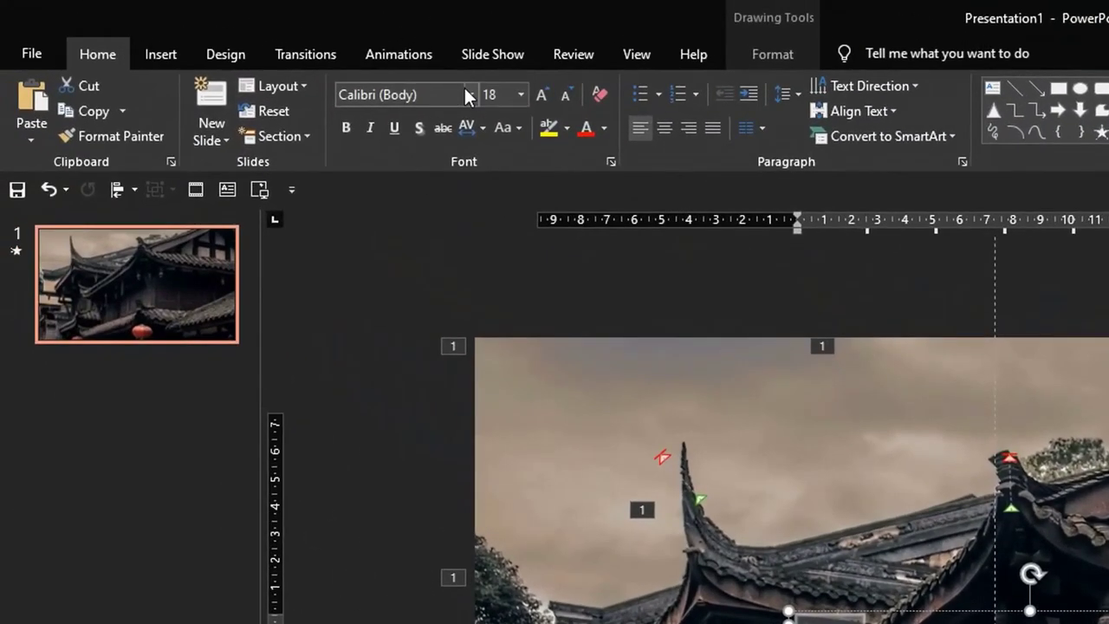
- Set the title text to Aharoni, UPPERCASE, 88 pt, in white
{"action": "left_click", "coordinate": [466, 92]}
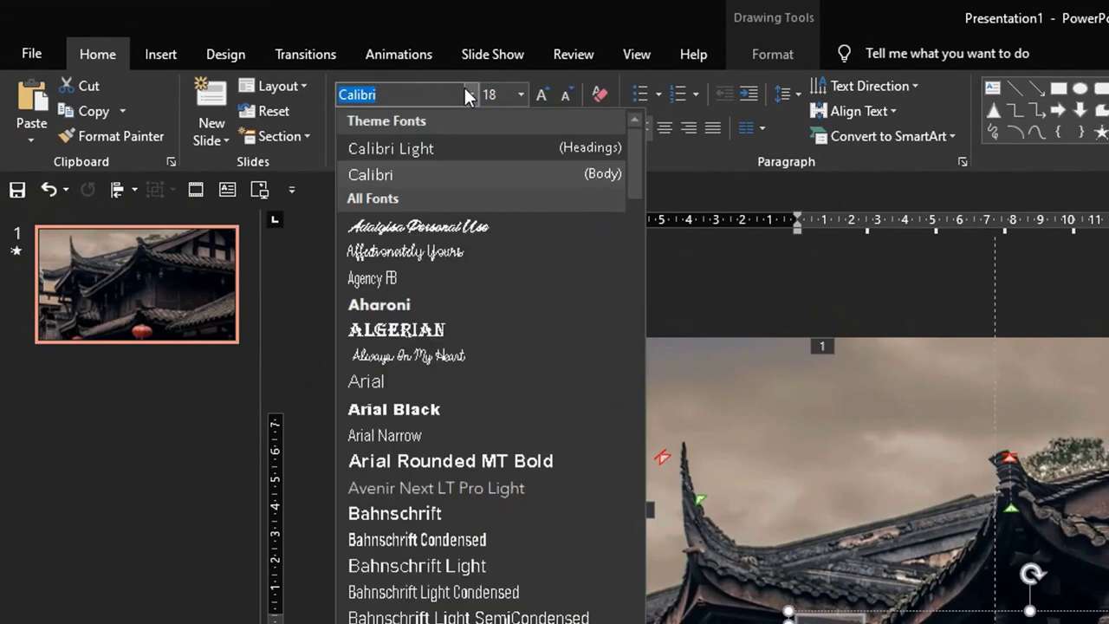
{"action": "left_click", "coordinate": [425, 304]}
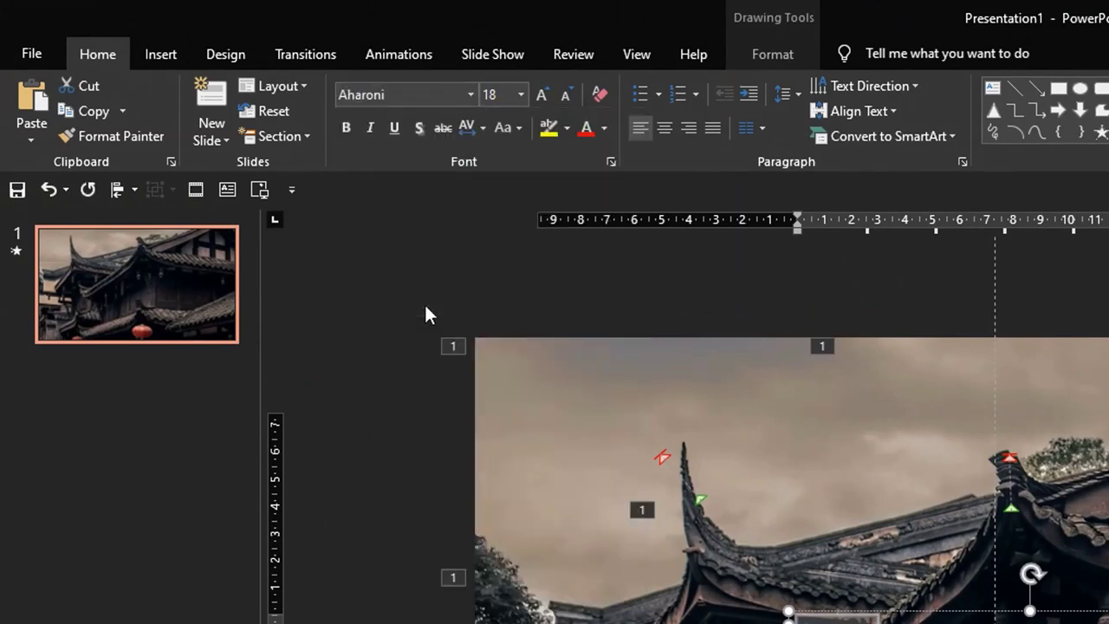
{"action": "left_click", "coordinate": [517, 126]}
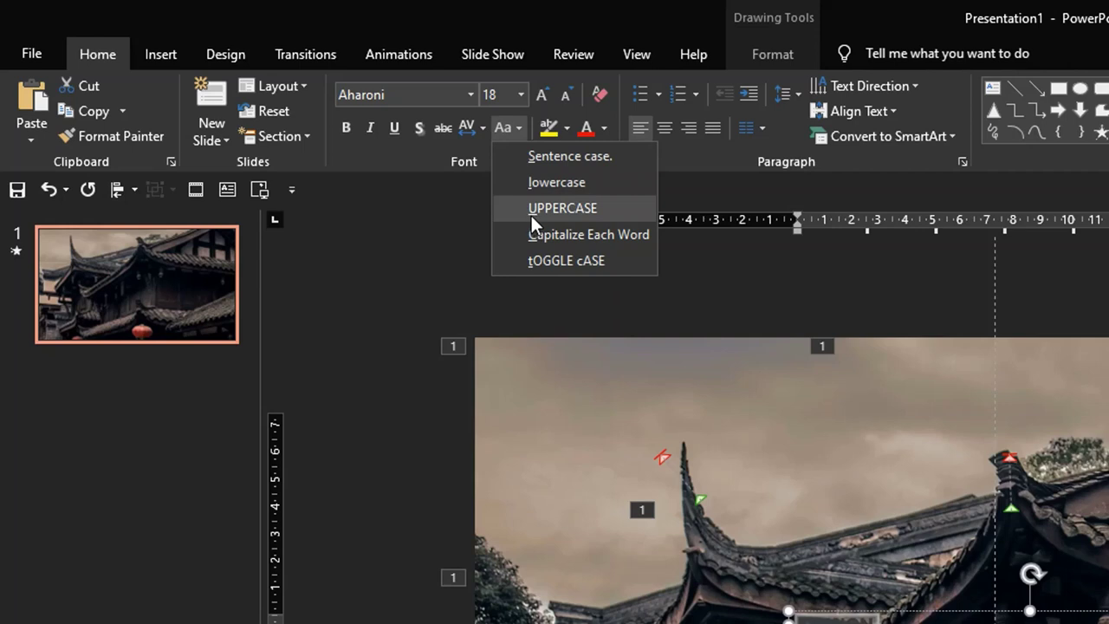
{"action": "left_click", "coordinate": [532, 223]}
{"action": "left_click", "coordinate": [520, 95]}
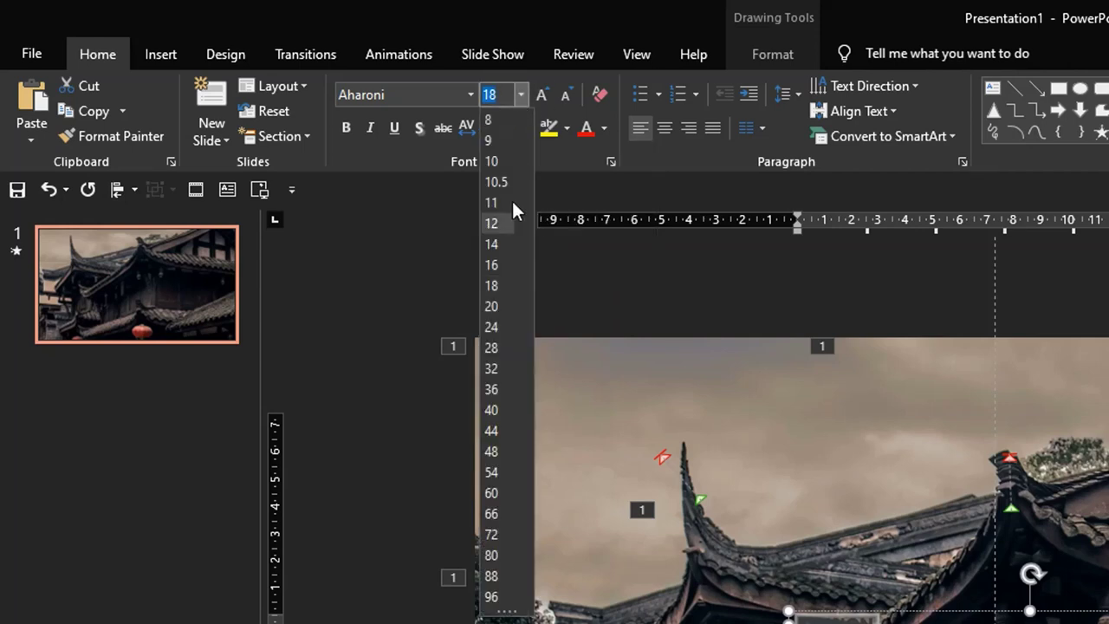
{"action": "left_click", "coordinate": [491, 577]}
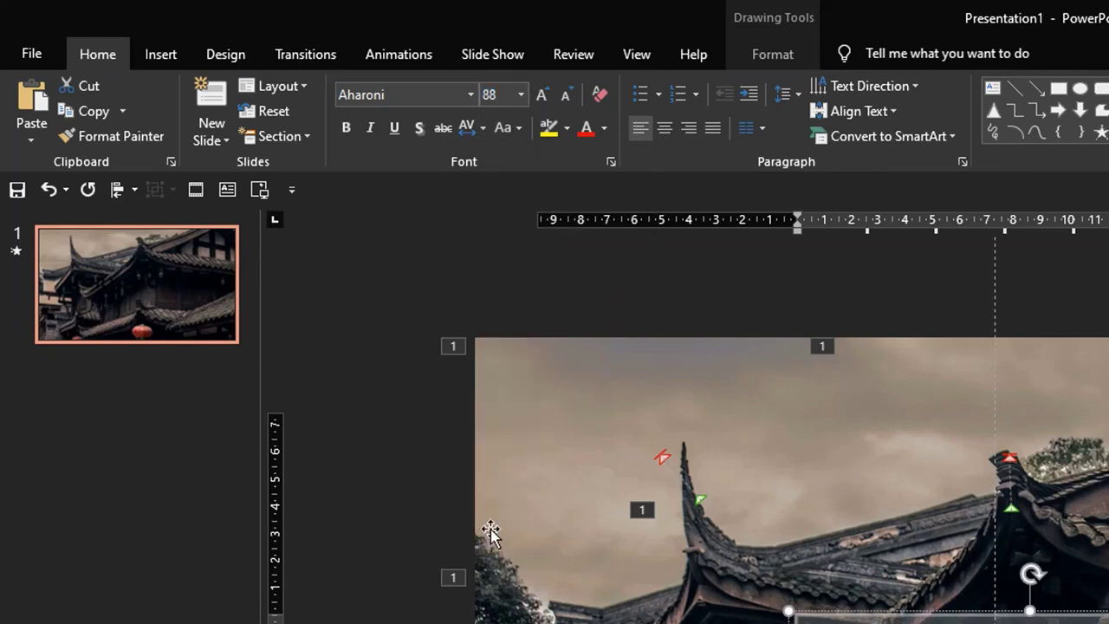
{"action": "left_click", "coordinate": [605, 128]}
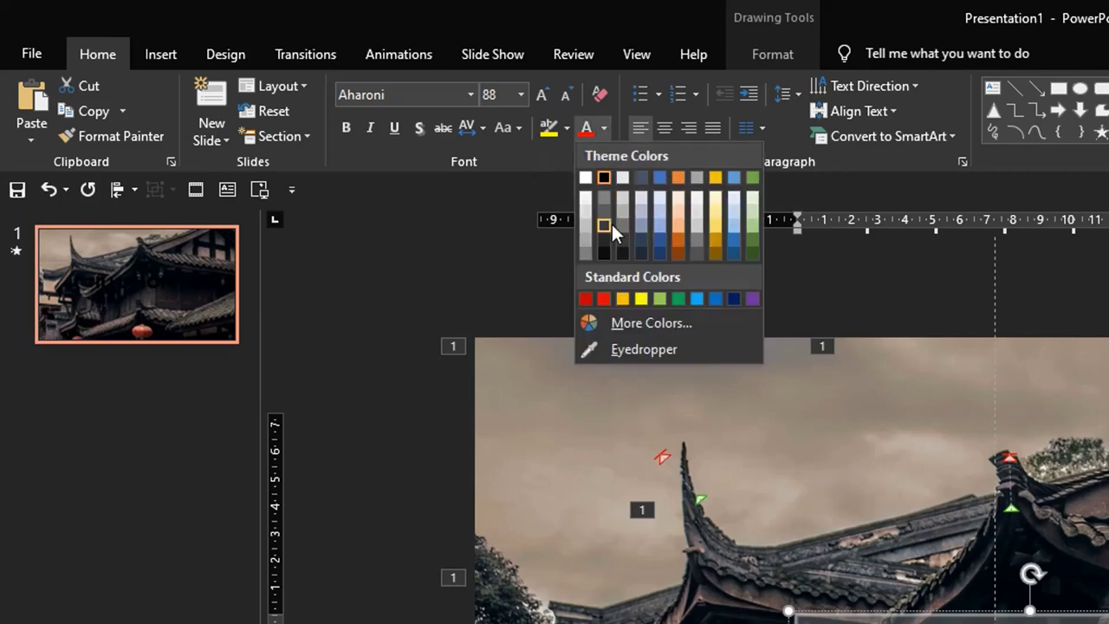
{"action": "left_click", "coordinate": [585, 192]}
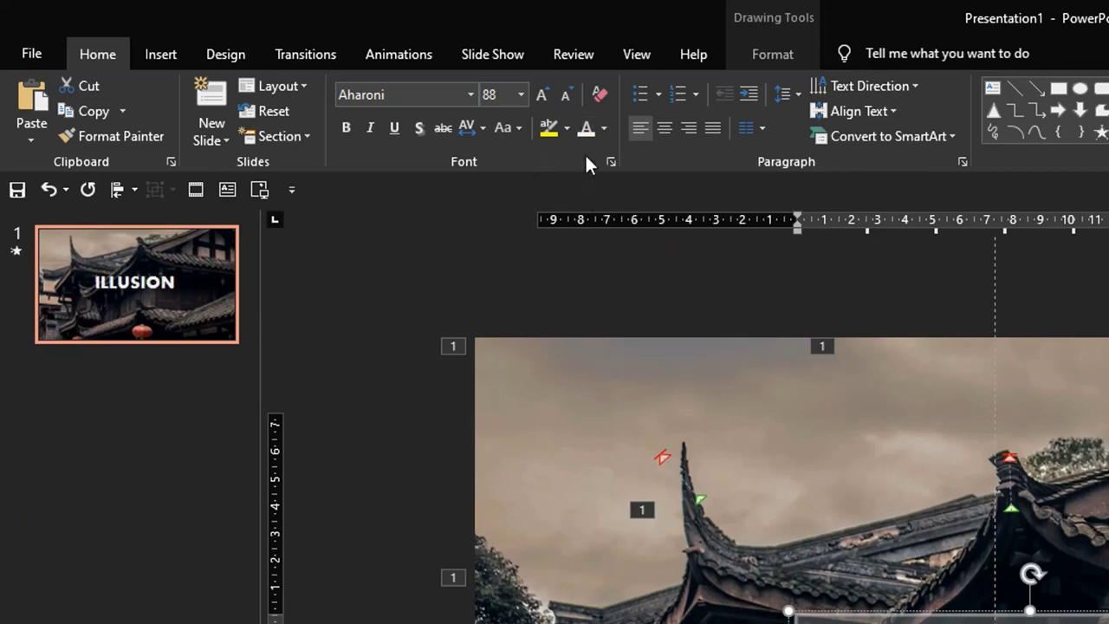
{"action": "left_click", "coordinate": [604, 128]}
- Confirm the white colour and insert spaces between the letters of ILLUSION
{"action": "left_click", "coordinate": [587, 178]}
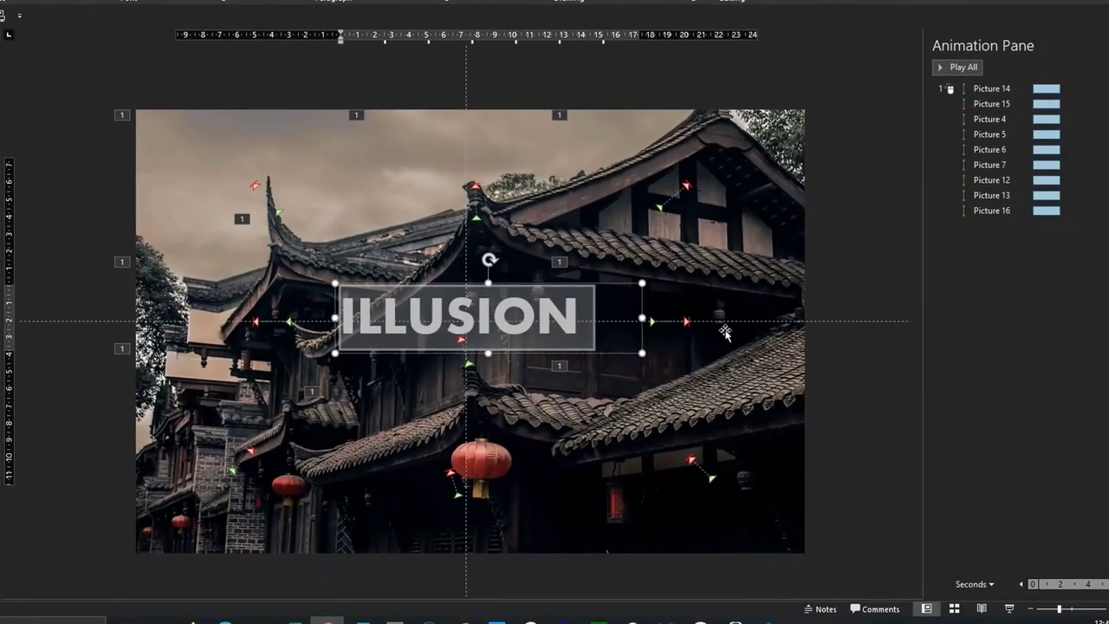
{"action": "left_click", "coordinate": [352, 318]}
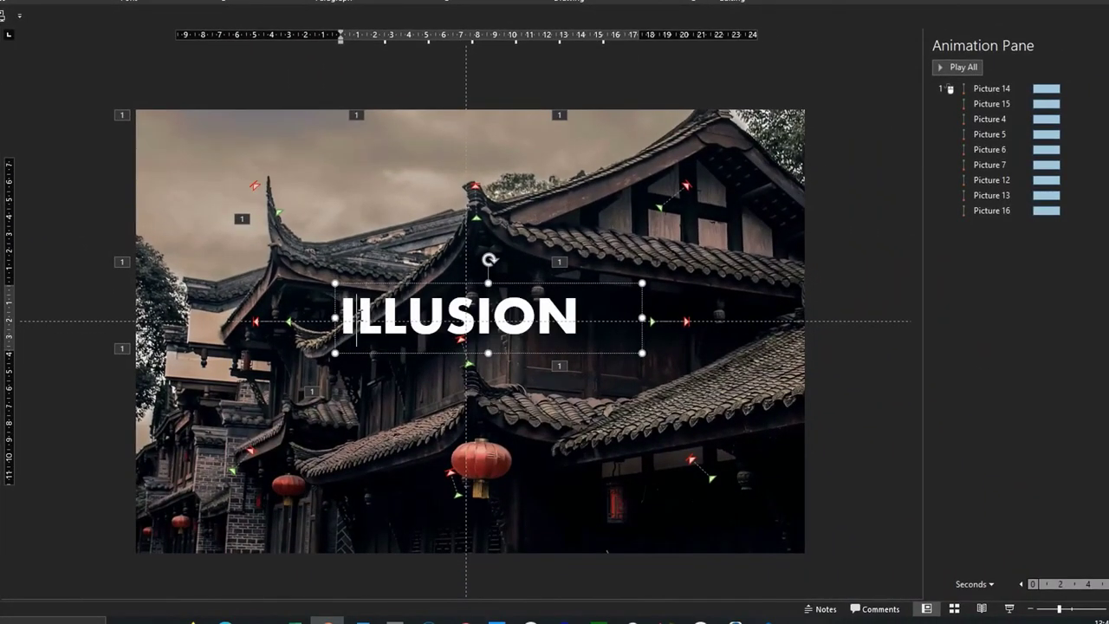
{"action": "left_click", "coordinate": [398, 317]}
{"action": "key", "text": "Right"}
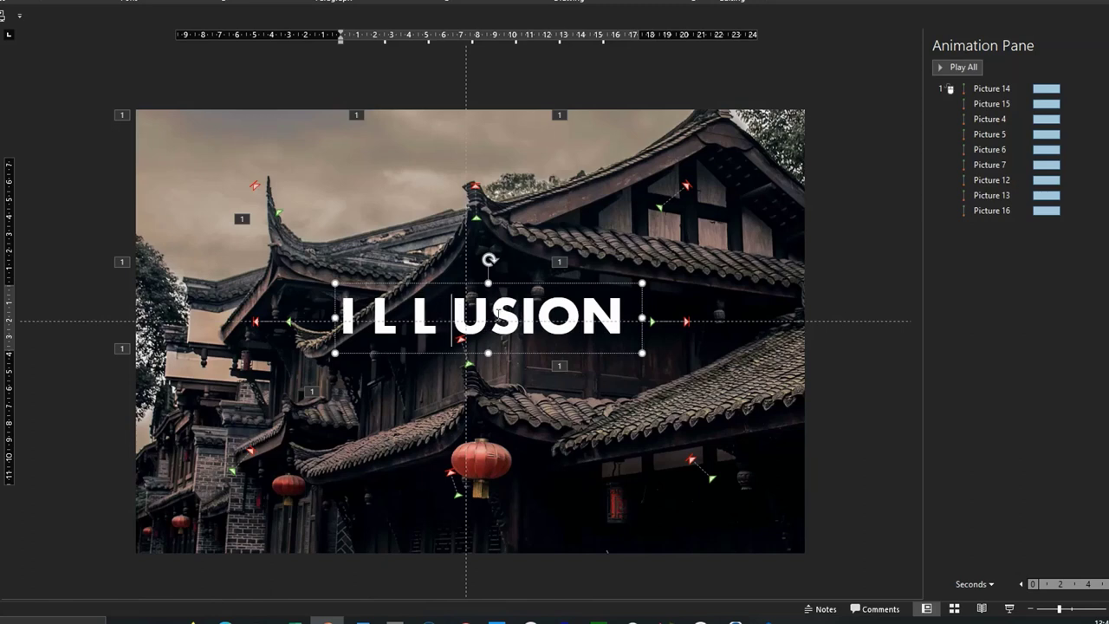
{"action": "key", "text": "Right"}
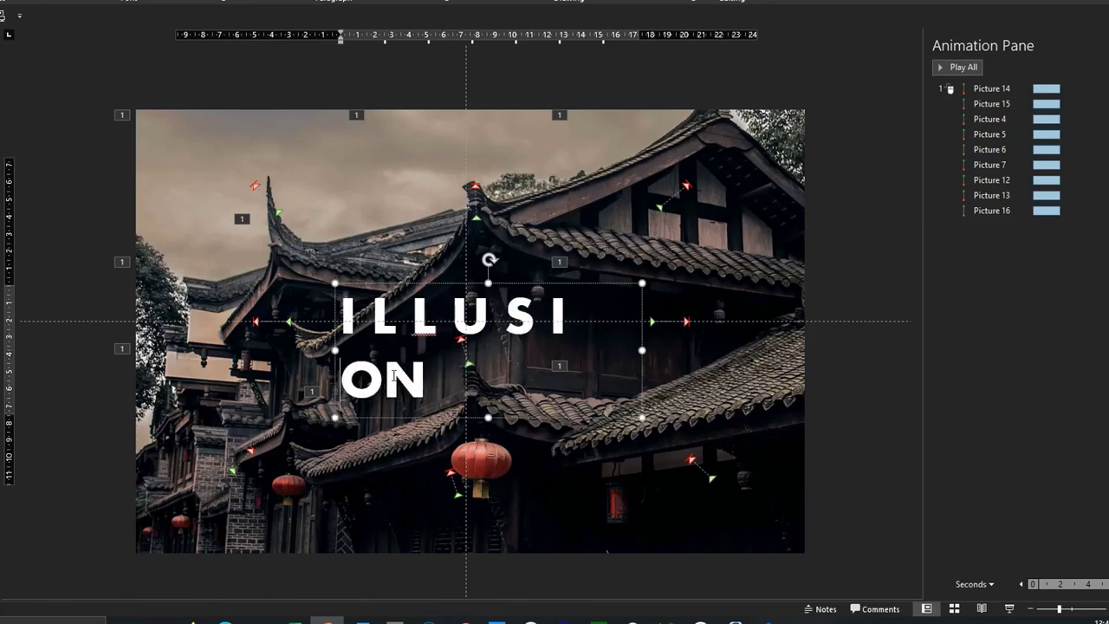
{"action": "key", "text": "Right"}
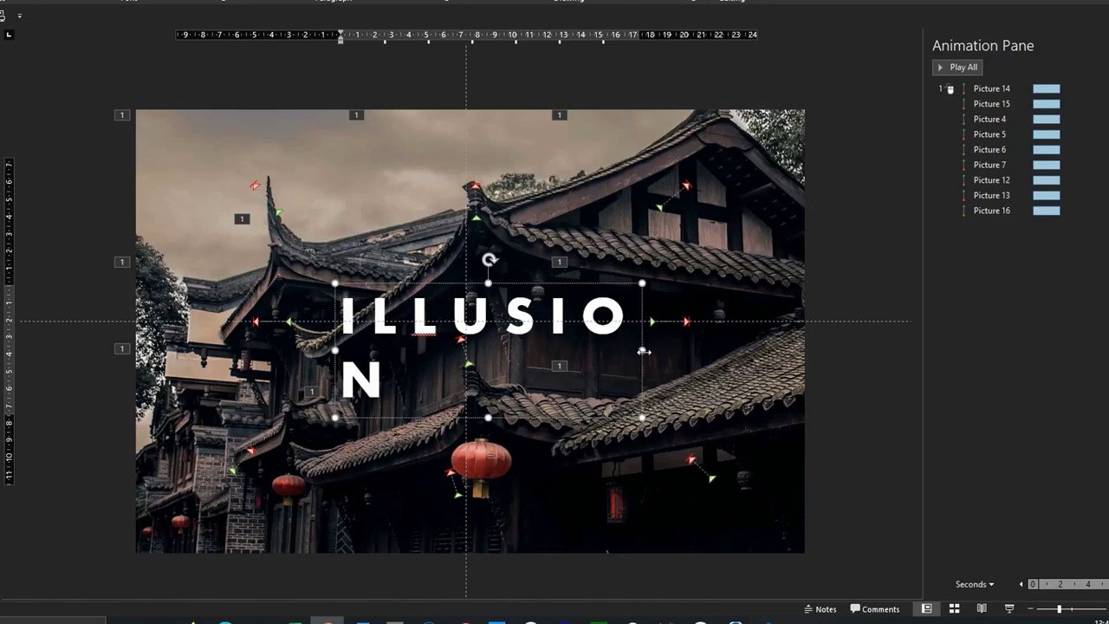
- Resize the title box so ILLUSION fits on one line, then centre it horizontally
{"action": "left_click_drag", "start_coordinate": [642, 350], "coordinate": [716, 350]}
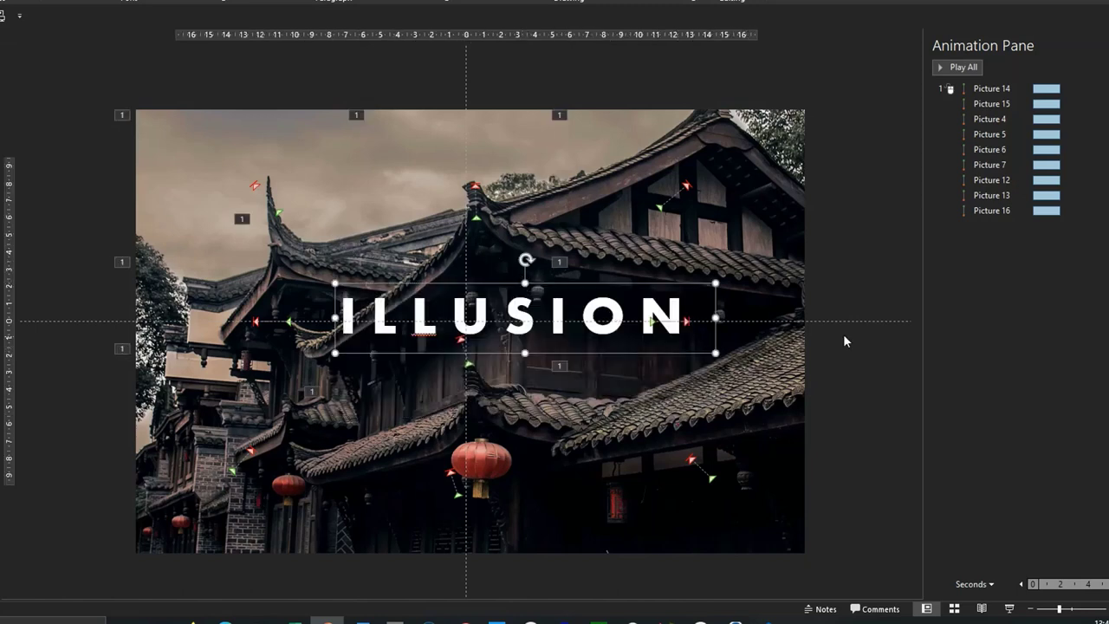
{"action": "left_click_drag", "start_coordinate": [715, 318], "coordinate": [698, 319]}
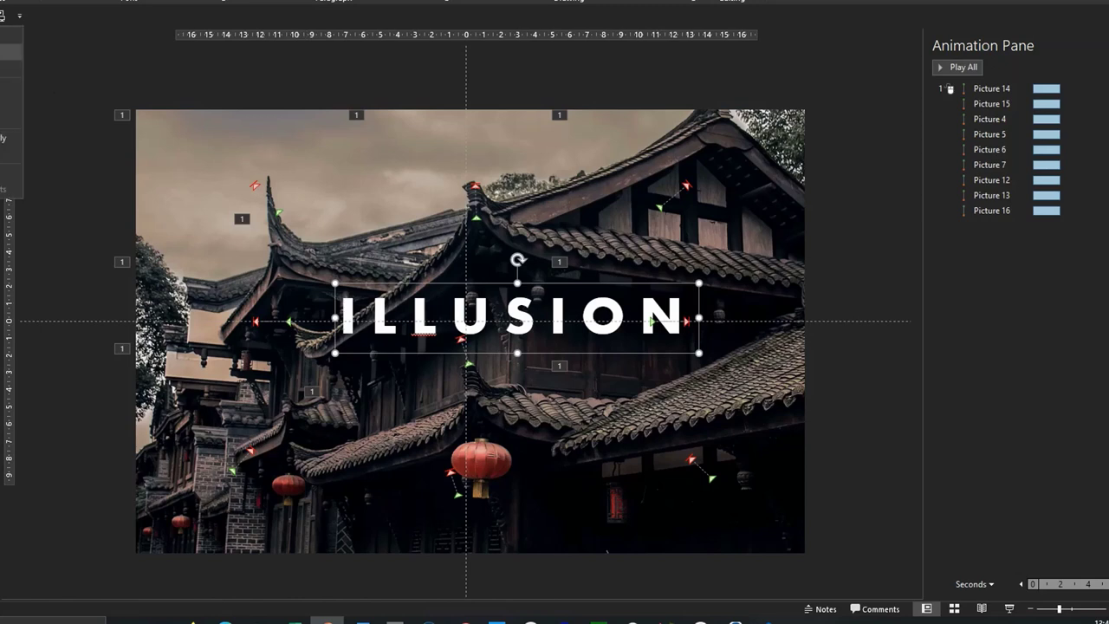
{"action": "left_click", "coordinate": [12, 52]}
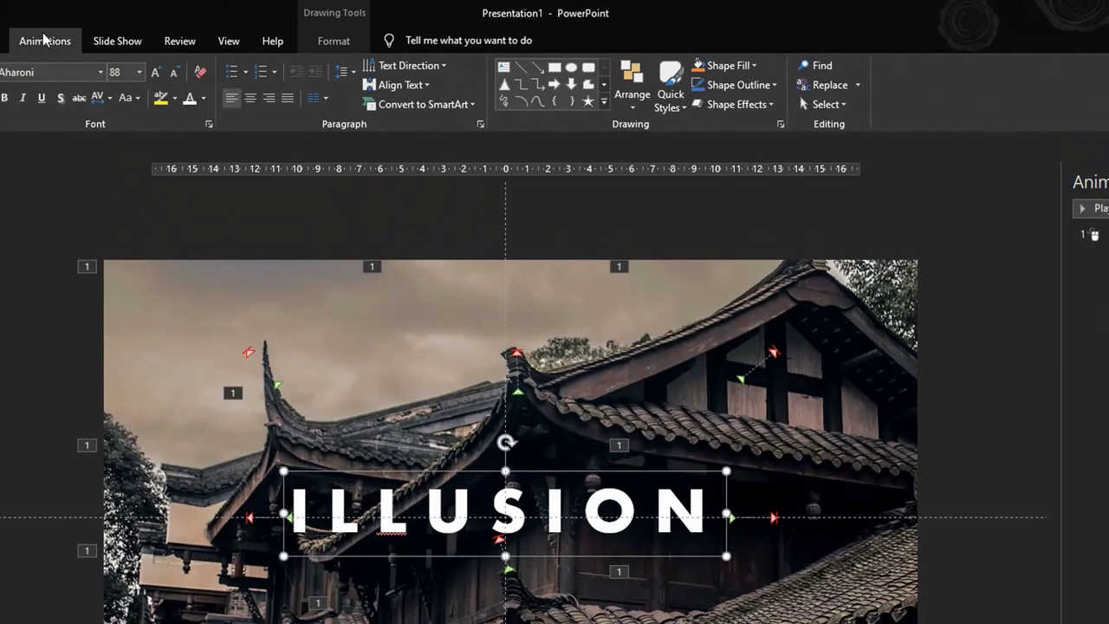
- Add a Fade entrance to ILLUSION, With Previous, 2.7 s long after a 0.9 s delay
{"action": "left_click", "coordinate": [63, 39]}
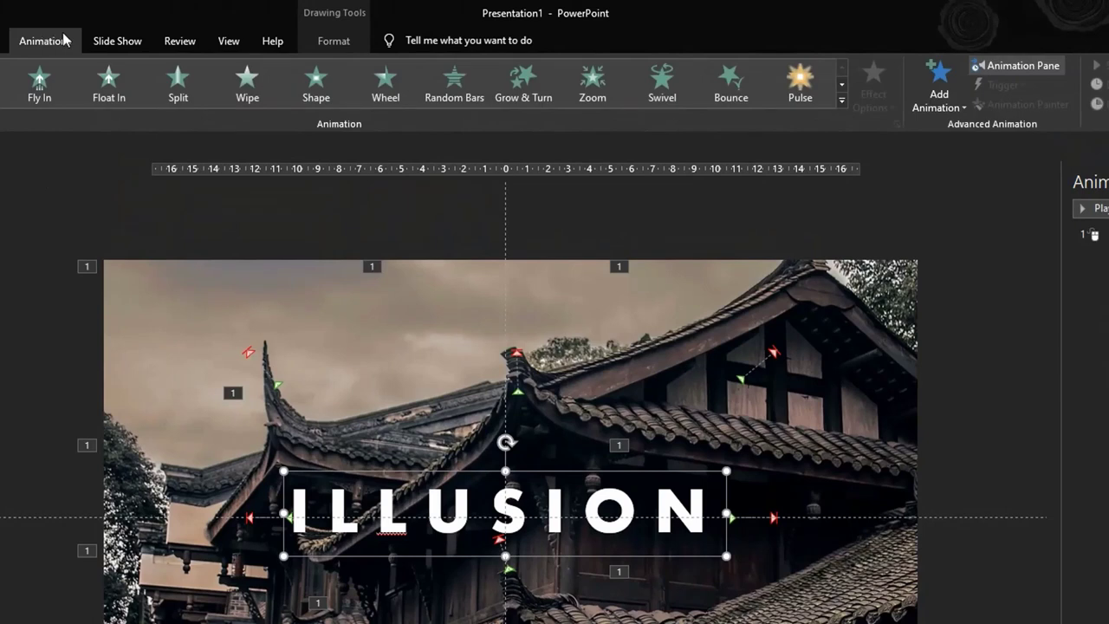
{"action": "left_click", "coordinate": [988, 66]}
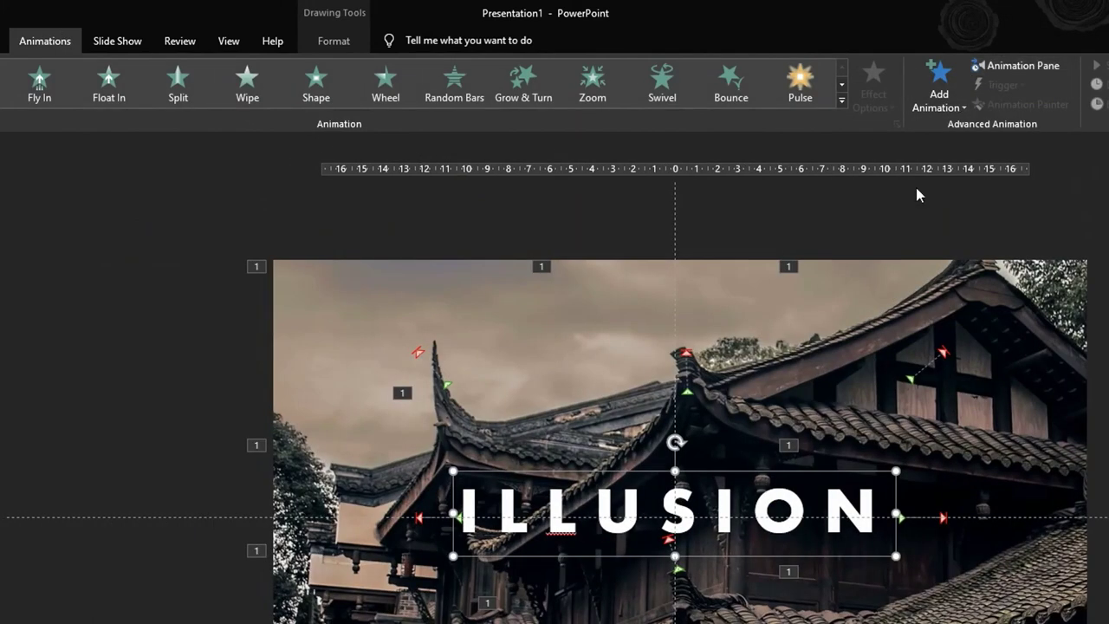
{"action": "left_click", "coordinate": [988, 65]}
{"action": "left_click", "coordinate": [940, 93]}
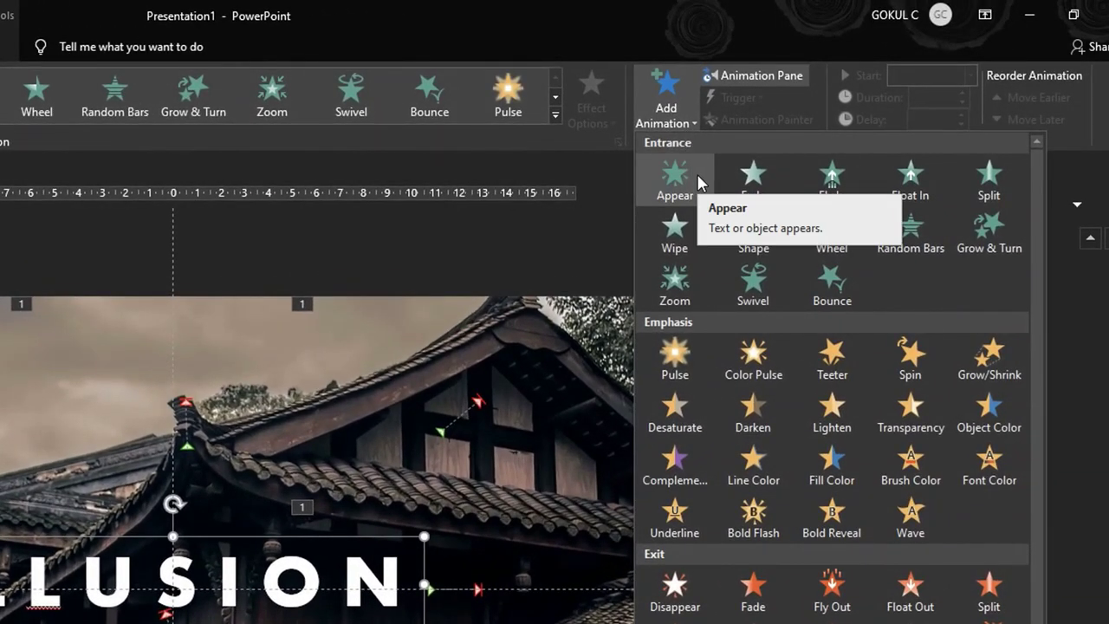
{"action": "left_click", "coordinate": [753, 178]}
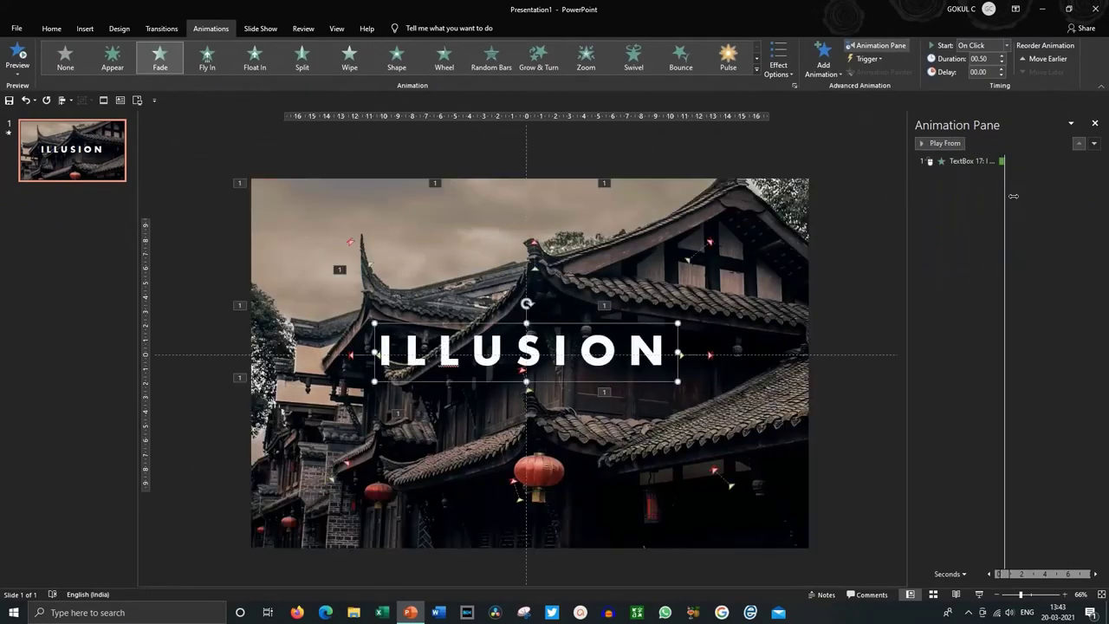
{"action": "left_click_drag", "start_coordinate": [1001, 275], "coordinate": [1022, 275]}
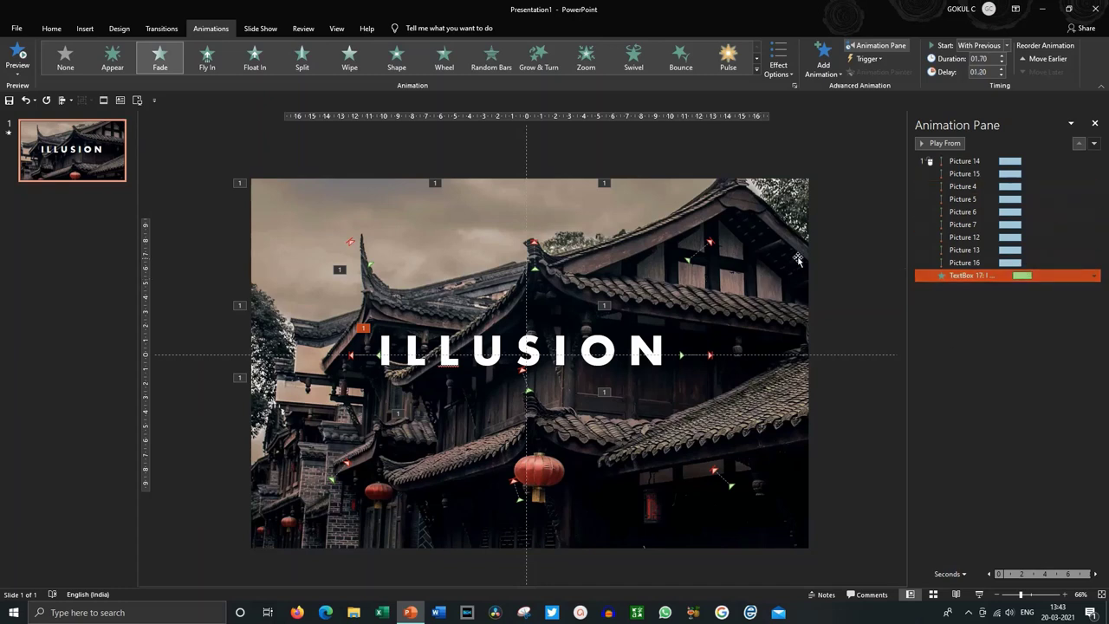
{"action": "left_click", "coordinate": [826, 269]}
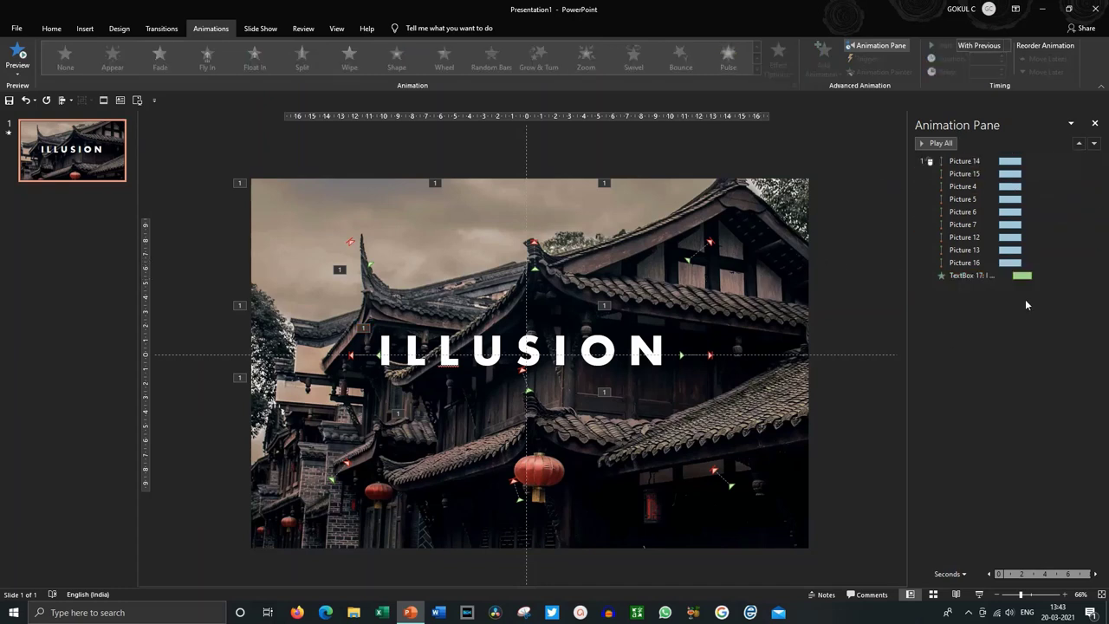
{"action": "left_click_drag", "start_coordinate": [1026, 275], "coordinate": [1036, 279]}
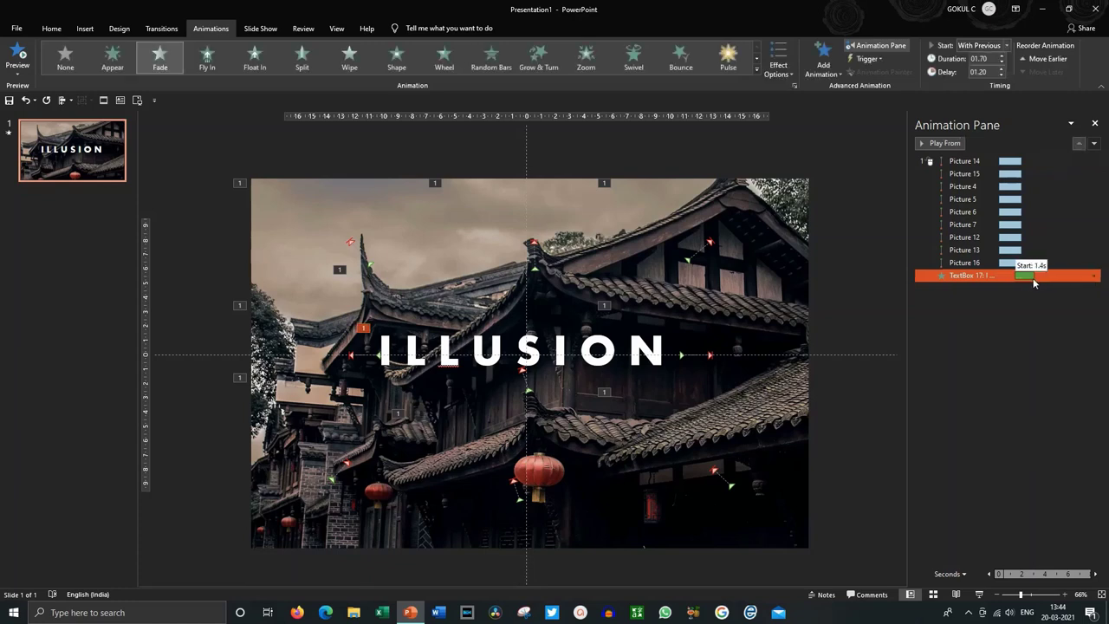
{"action": "mouse_move", "coordinate": [1034, 282]}
{"action": "left_mouse_down"}
{"action": "mouse_move", "coordinate": [1041, 276]}
{"action": "mouse_move", "coordinate": [1027, 275]}
{"action": "mouse_move", "coordinate": [1041, 276]}
{"action": "left_mouse_up"}
- Set the duration of all nine picture motion-path animations to 5 seconds
{"action": "left_click", "coordinate": [988, 161]}
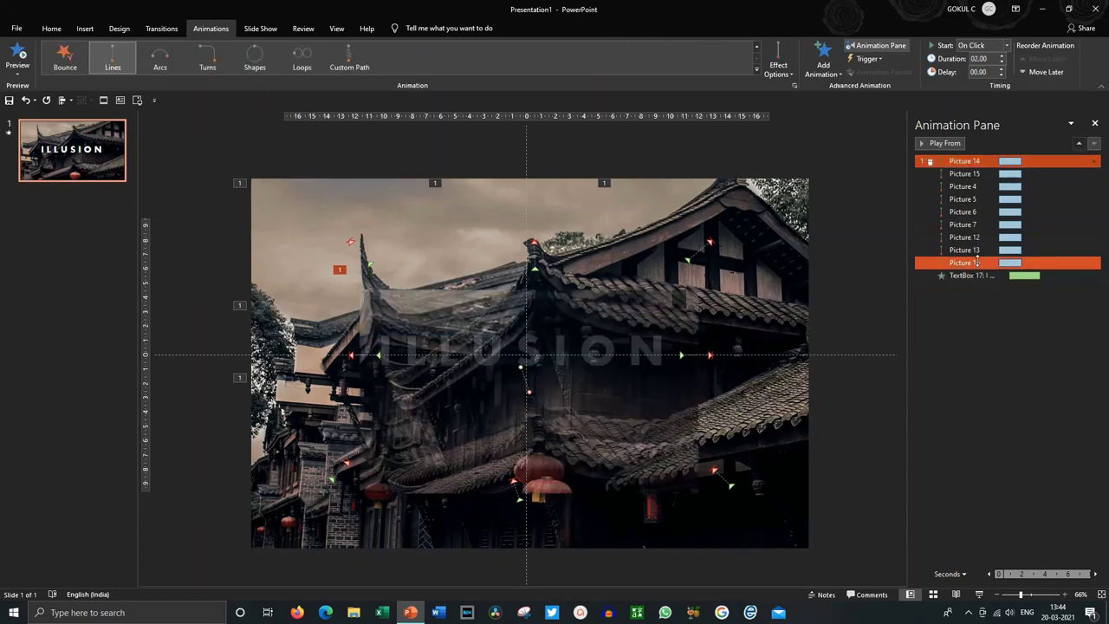
{"action": "left_click", "coordinate": [976, 264], "text": "shift"}
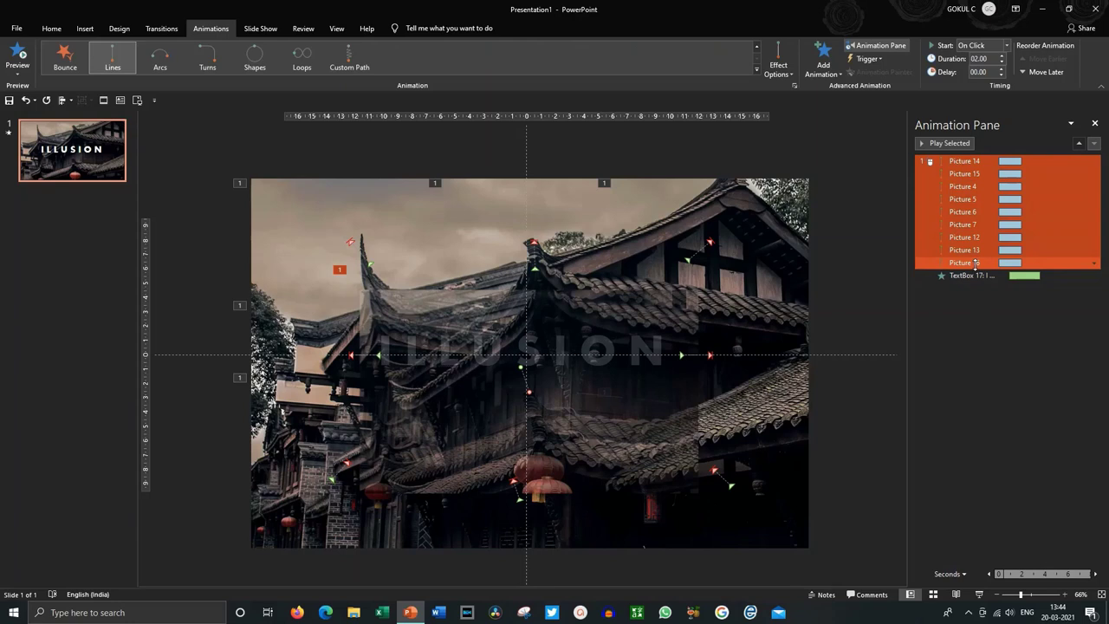
{"action": "right_click", "coordinate": [975, 212]}
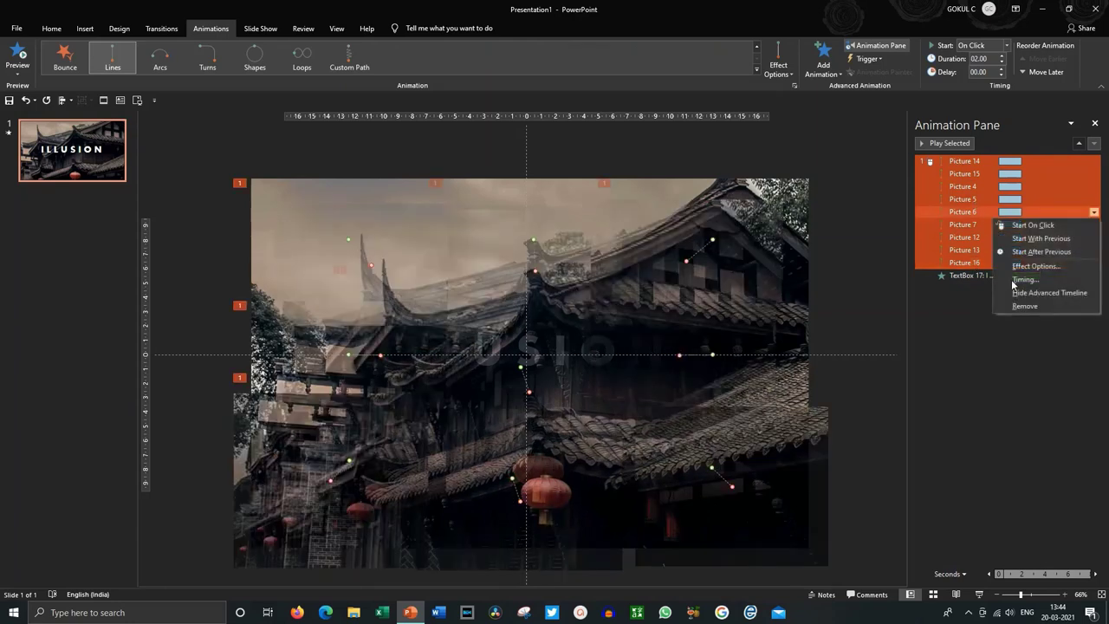
{"action": "left_click", "coordinate": [1025, 279]}
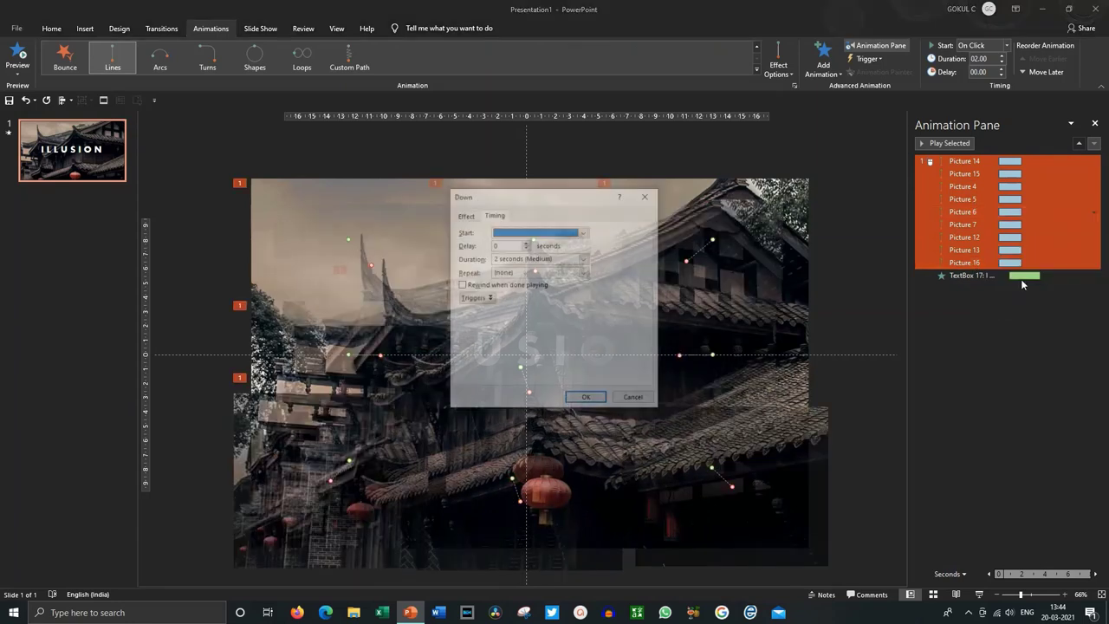
{"action": "left_click", "coordinate": [526, 258]}
{"action": "left_click", "coordinate": [585, 259]}
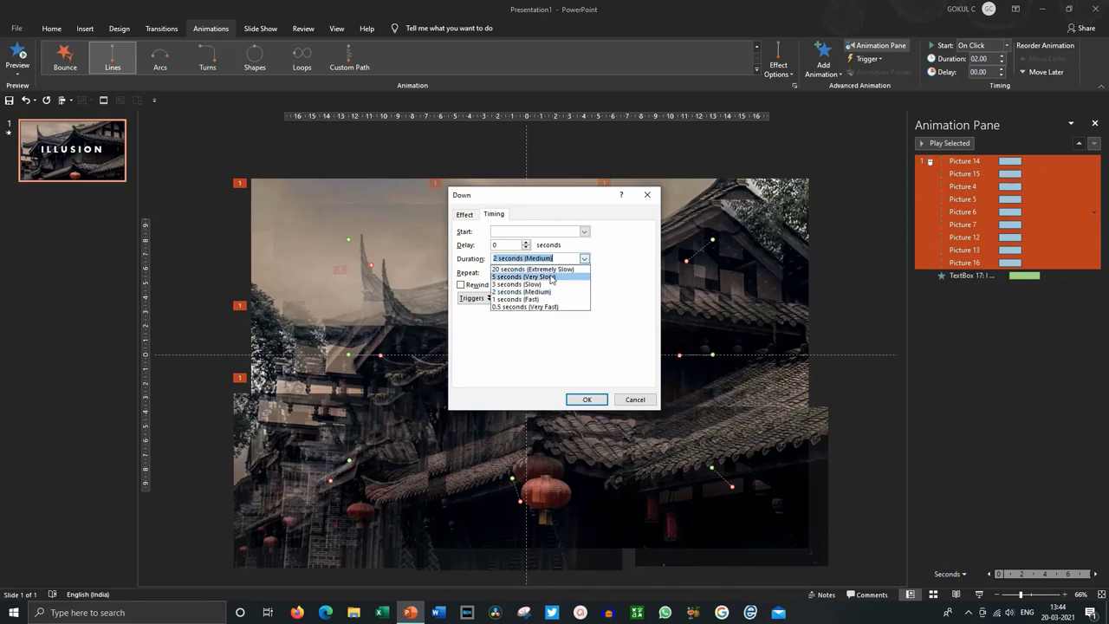
{"action": "left_click", "coordinate": [542, 277]}
{"action": "left_click", "coordinate": [587, 400]}
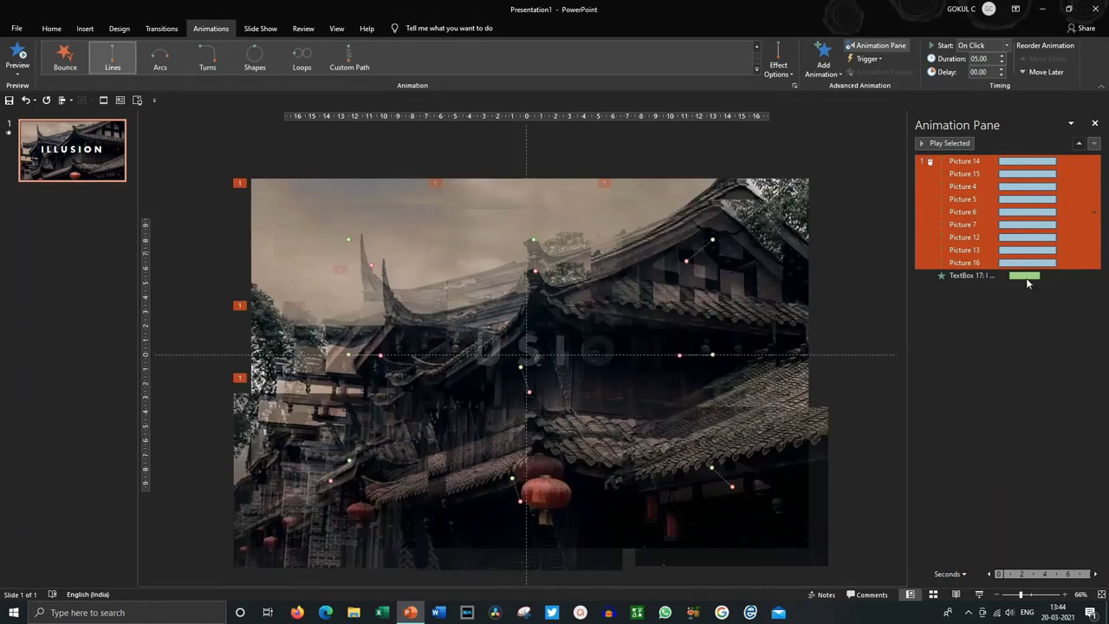
- Push the ILLUSION fade later on the timeline so its delay becomes 3.5 s
{"action": "left_click", "coordinate": [1025, 277]}
{"action": "left_click_drag", "start_coordinate": [1029, 277], "coordinate": [1078, 275]}
{"action": "left_click", "coordinate": [1010, 345]}
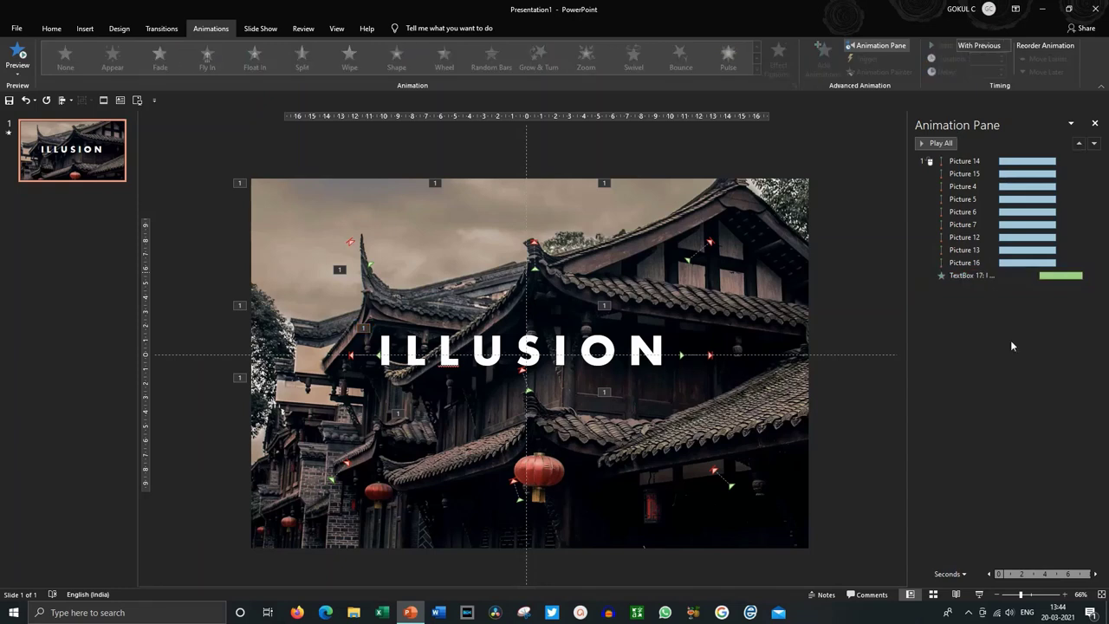
- Shift Picture 13's motion path end point slightly left and down near the lantern
{"action": "left_click", "coordinate": [486, 442]}
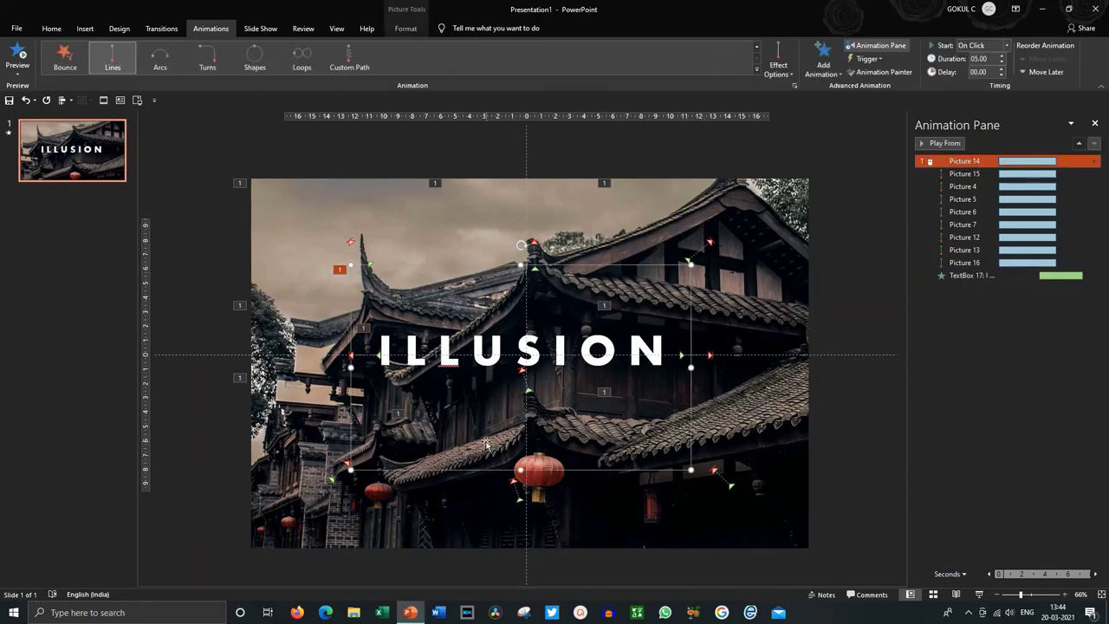
{"action": "left_click", "coordinate": [514, 482]}
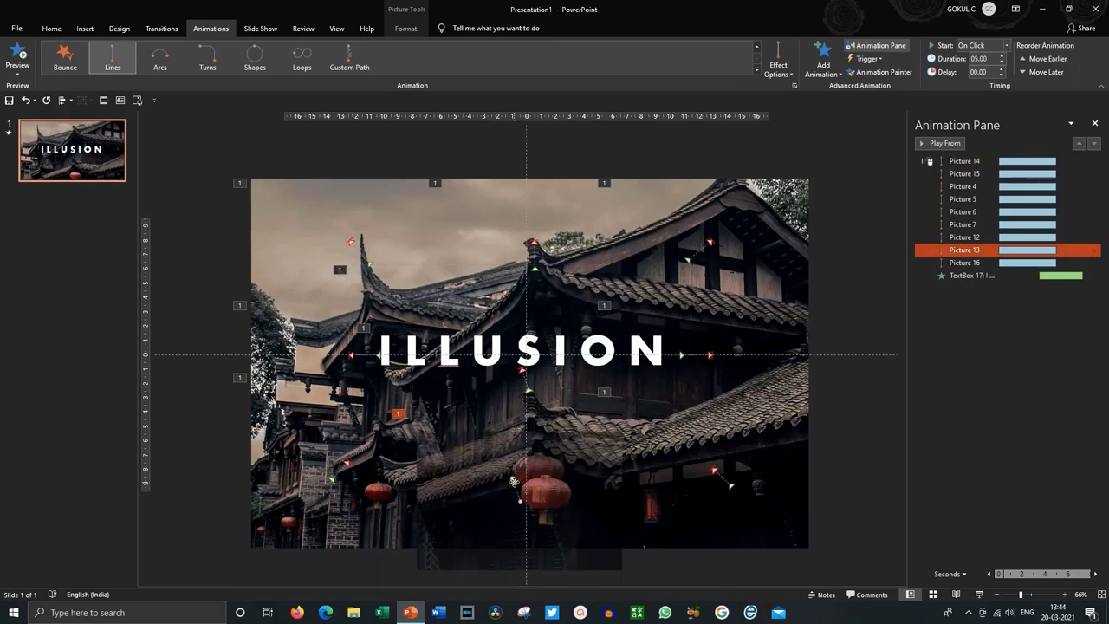
{"action": "left_click_drag", "start_coordinate": [508, 501], "coordinate": [503, 505]}
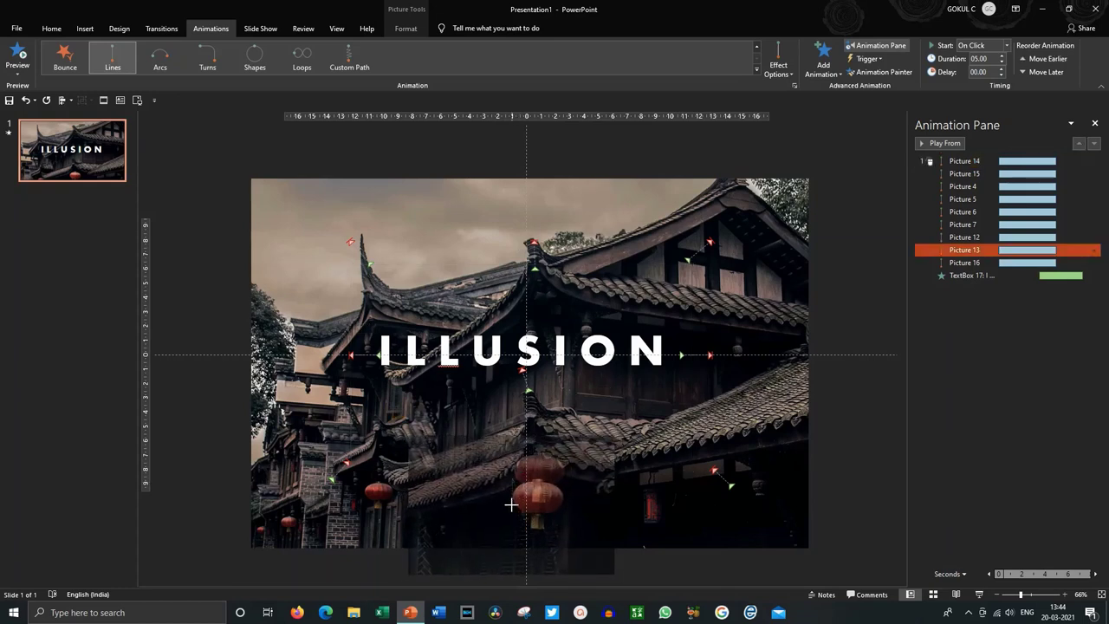
{"action": "left_click", "coordinate": [843, 419]}
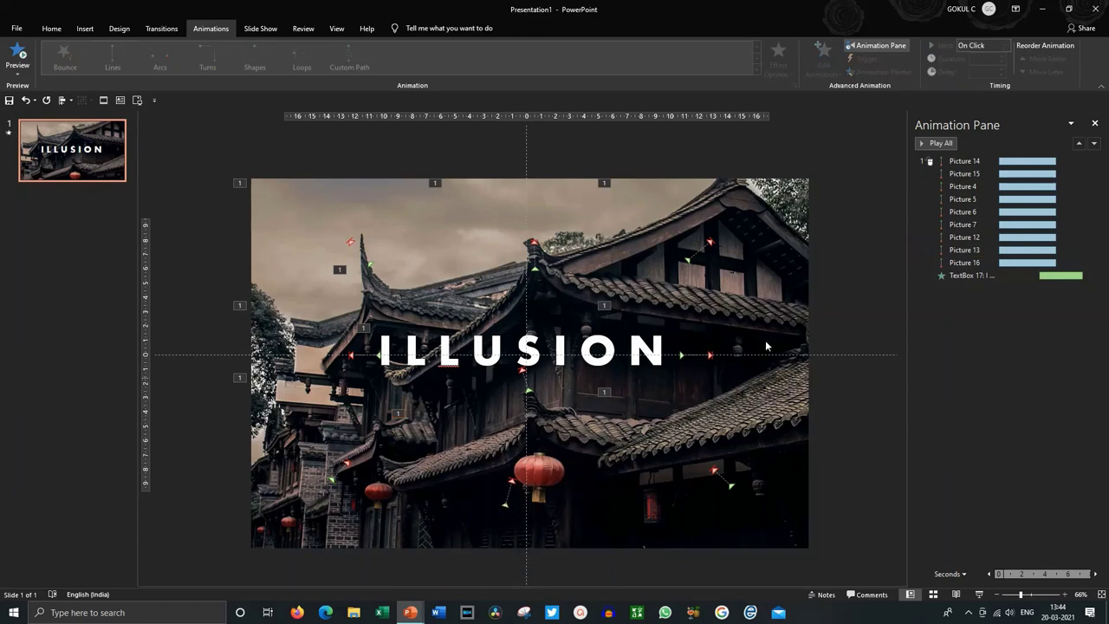
- Bring Picture 13 and Picture 6 to the front of the tile stack
{"action": "left_click", "coordinate": [549, 460]}
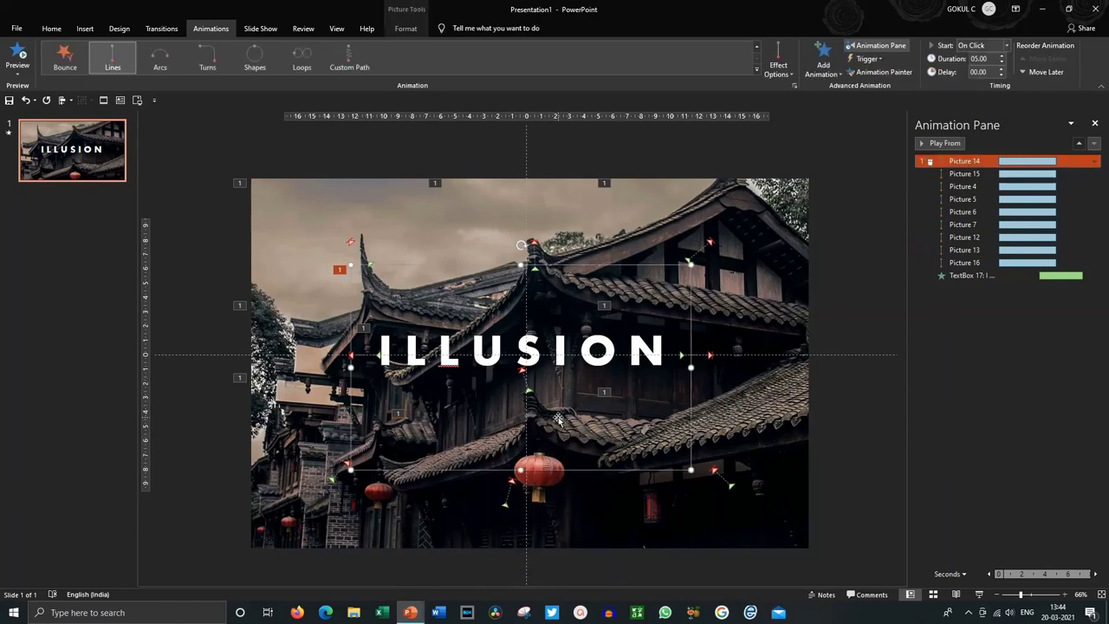
{"action": "right_click", "coordinate": [526, 509]}
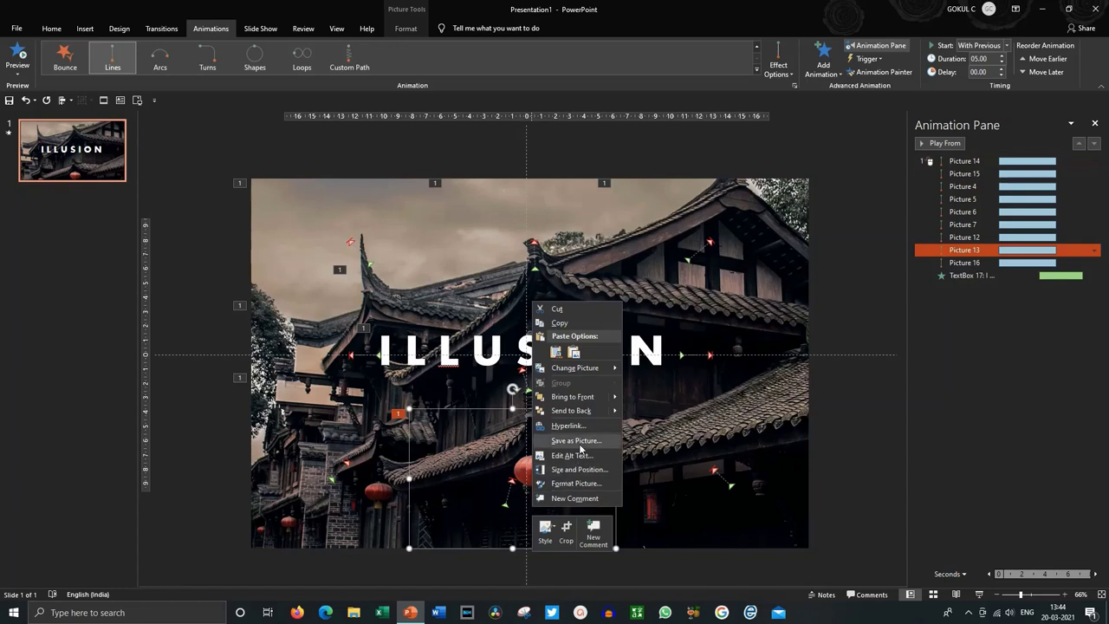
{"action": "mouse_move", "coordinate": [573, 397]}
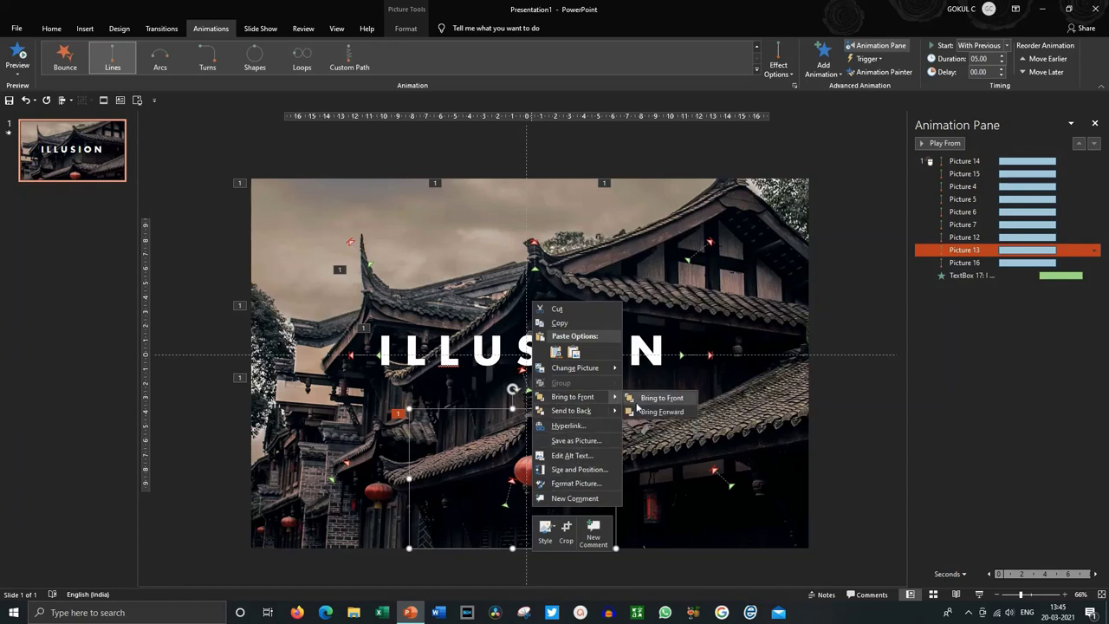
{"action": "left_click", "coordinate": [639, 405]}
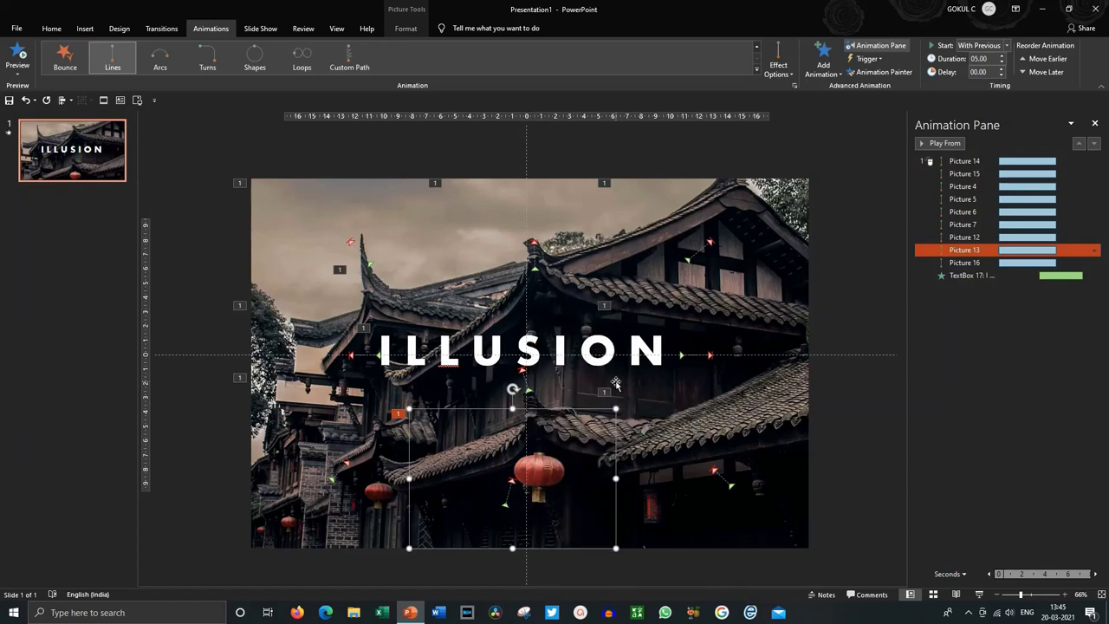
{"action": "right_click", "coordinate": [733, 192]}
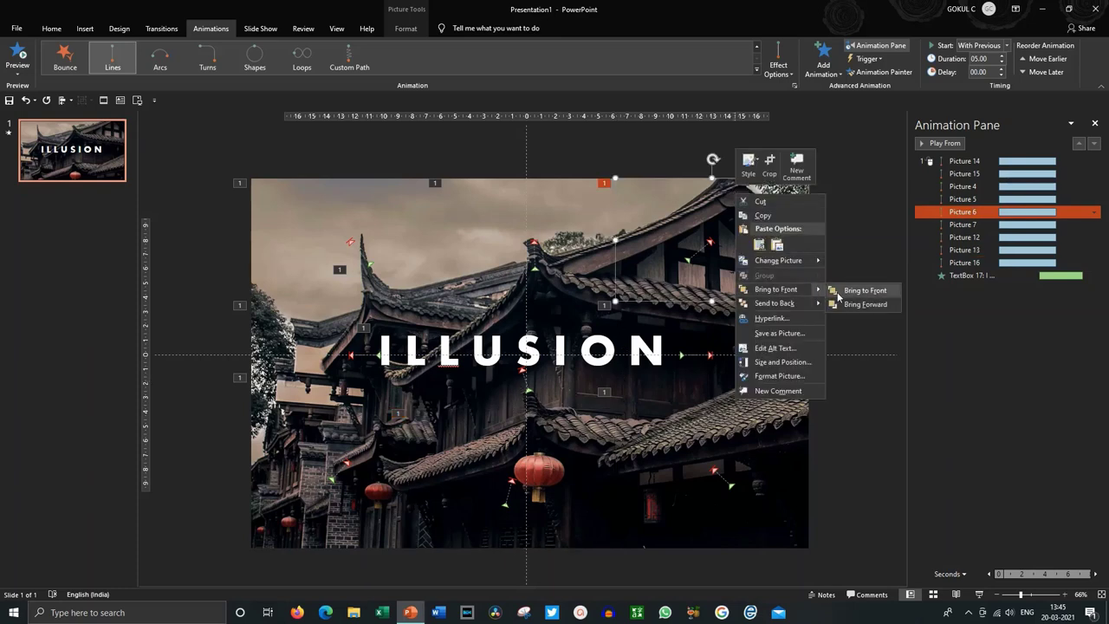
{"action": "left_click", "coordinate": [855, 290]}
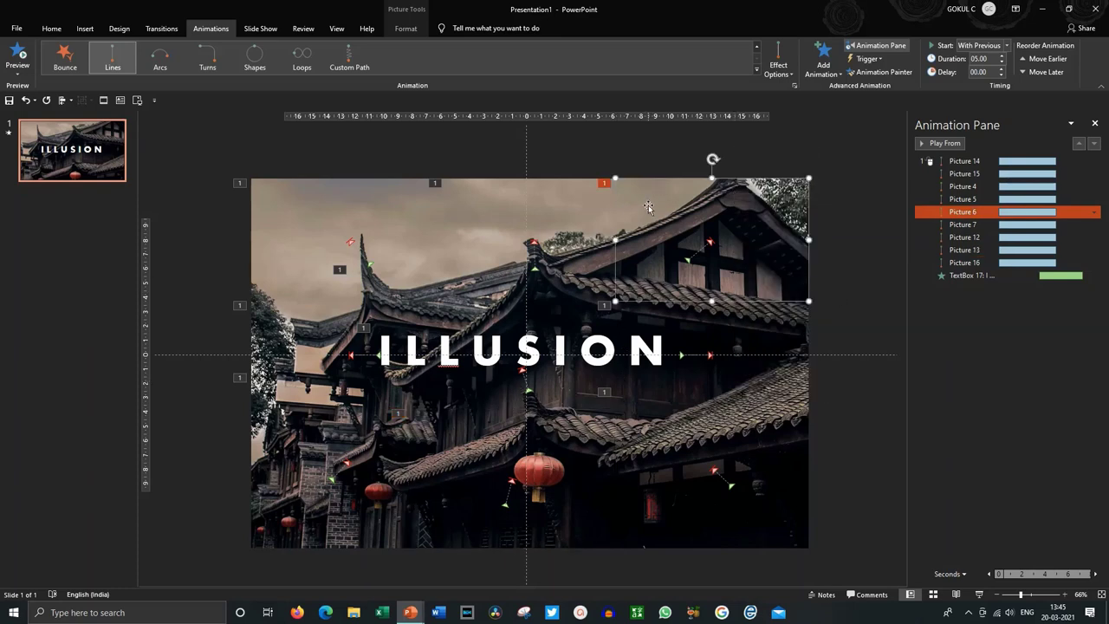
{"action": "left_click", "coordinate": [858, 202]}
{"action": "left_click", "coordinate": [953, 276]}
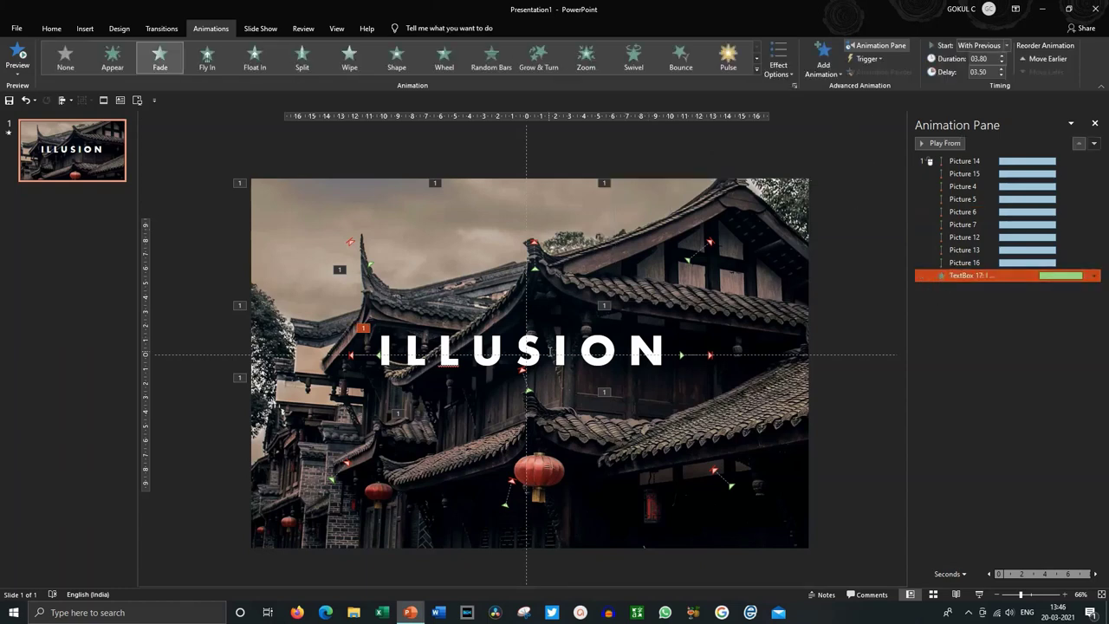
- Add a Grow/Shrink emphasis to ILLUSION, starting With Previous after a 3.5 s delay
{"action": "left_click", "coordinate": [549, 351]}
{"action": "left_click", "coordinate": [833, 68]}
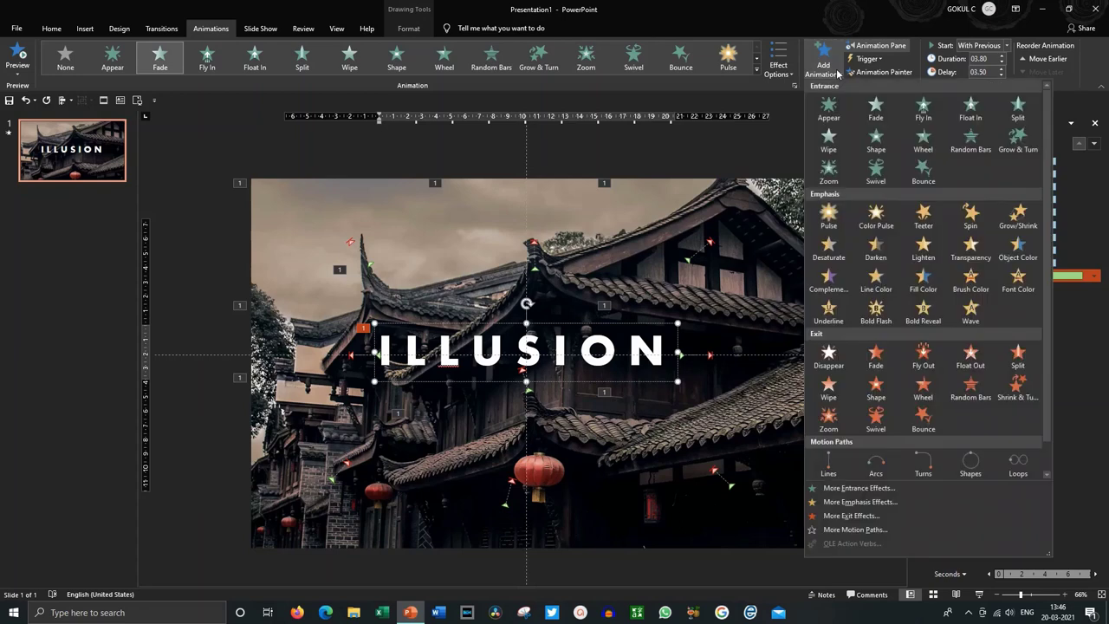
{"action": "left_click", "coordinate": [1023, 221]}
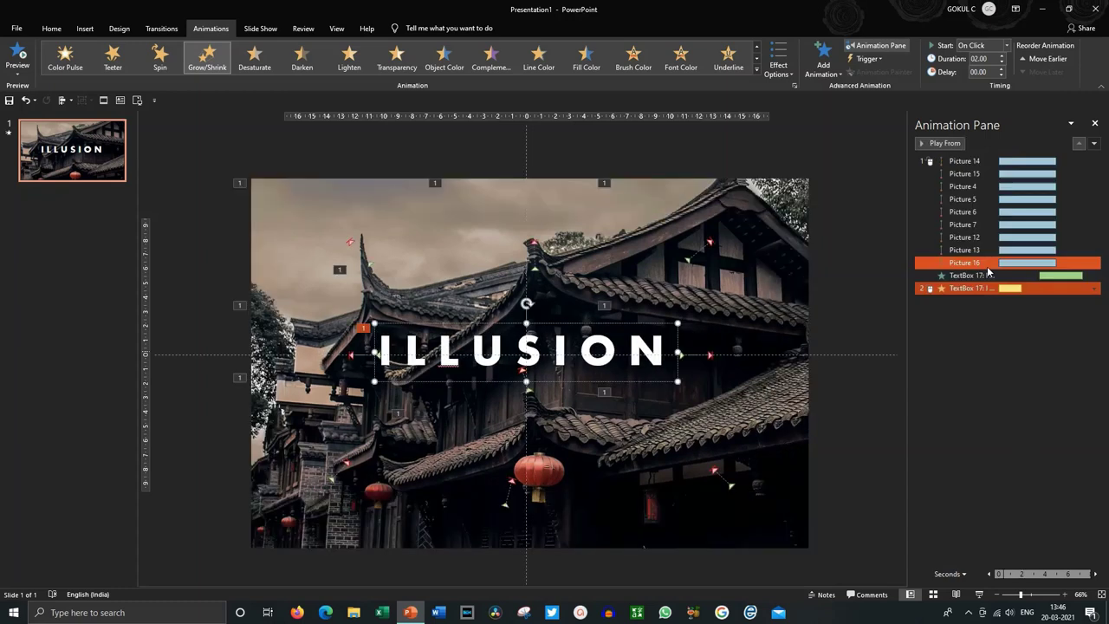
{"action": "left_click", "coordinate": [1095, 288]}
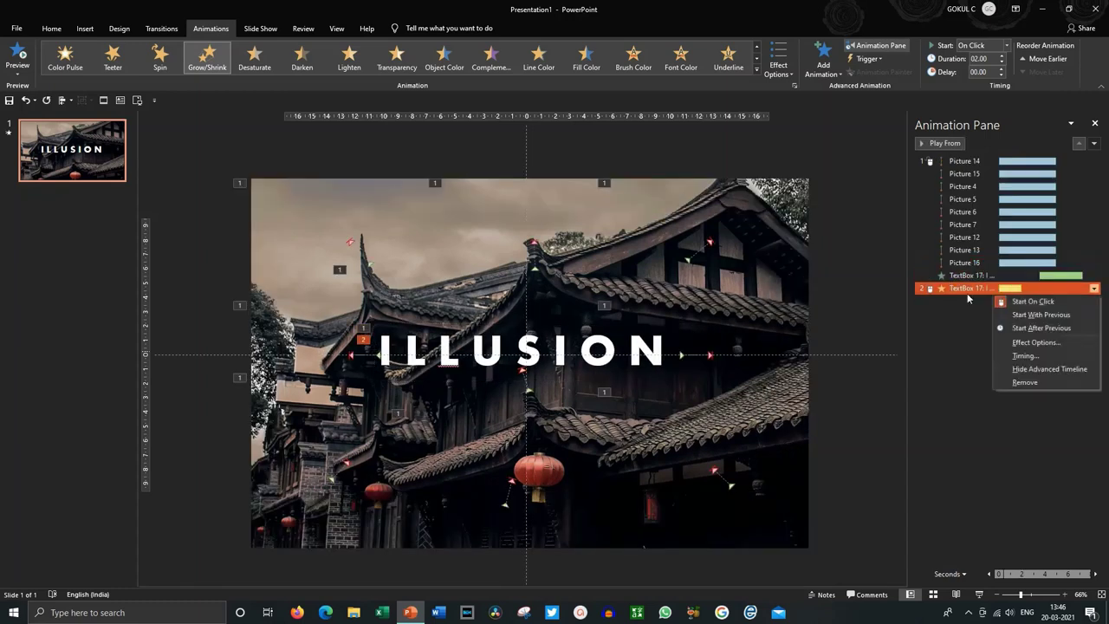
{"action": "left_click", "coordinate": [1019, 314]}
{"action": "left_click_drag", "start_coordinate": [1046, 288], "coordinate": [1085, 288]}
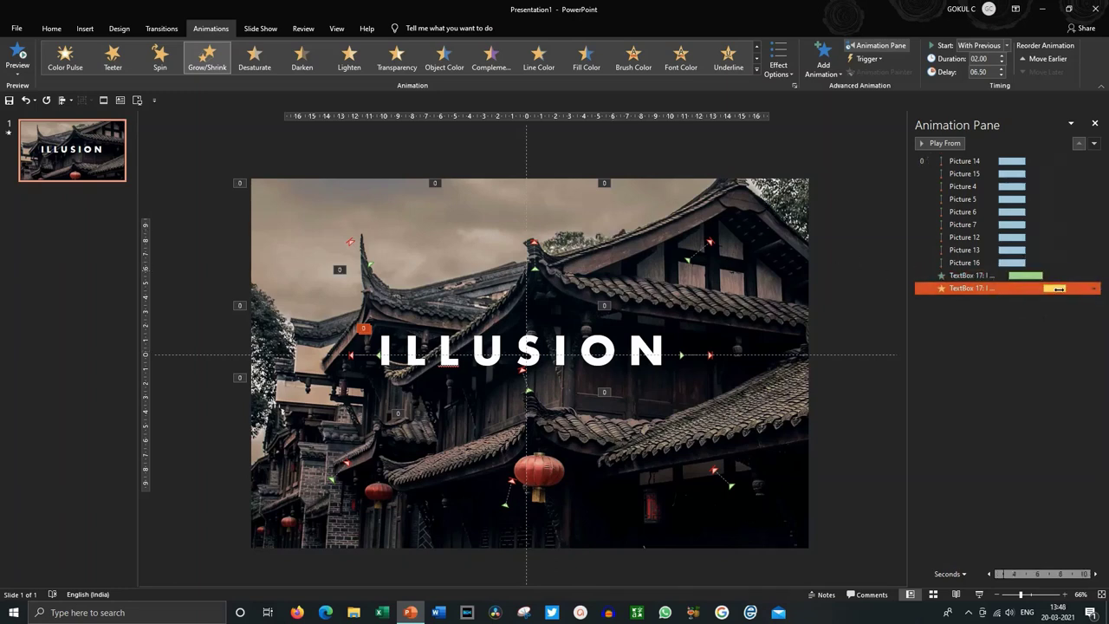
{"action": "left_click_drag", "start_coordinate": [1022, 292], "coordinate": [1042, 286]}
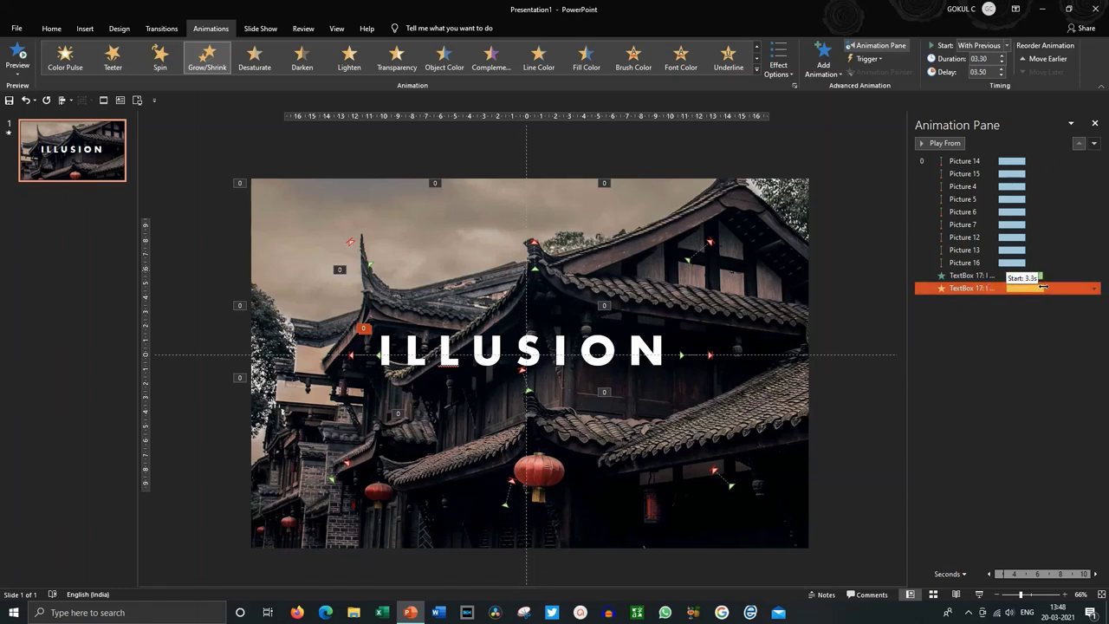
- Set the Grow/Shrink effect to a custom size of 130%
{"action": "right_click", "coordinate": [993, 292]}
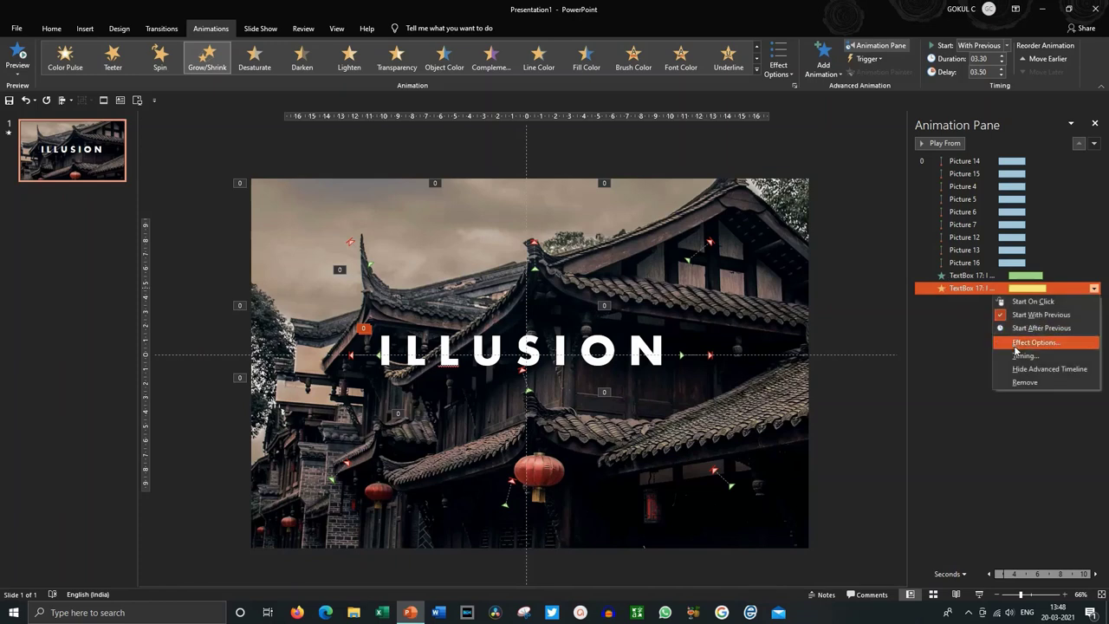
{"action": "left_click", "coordinate": [1016, 345]}
{"action": "left_click", "coordinate": [527, 244]}
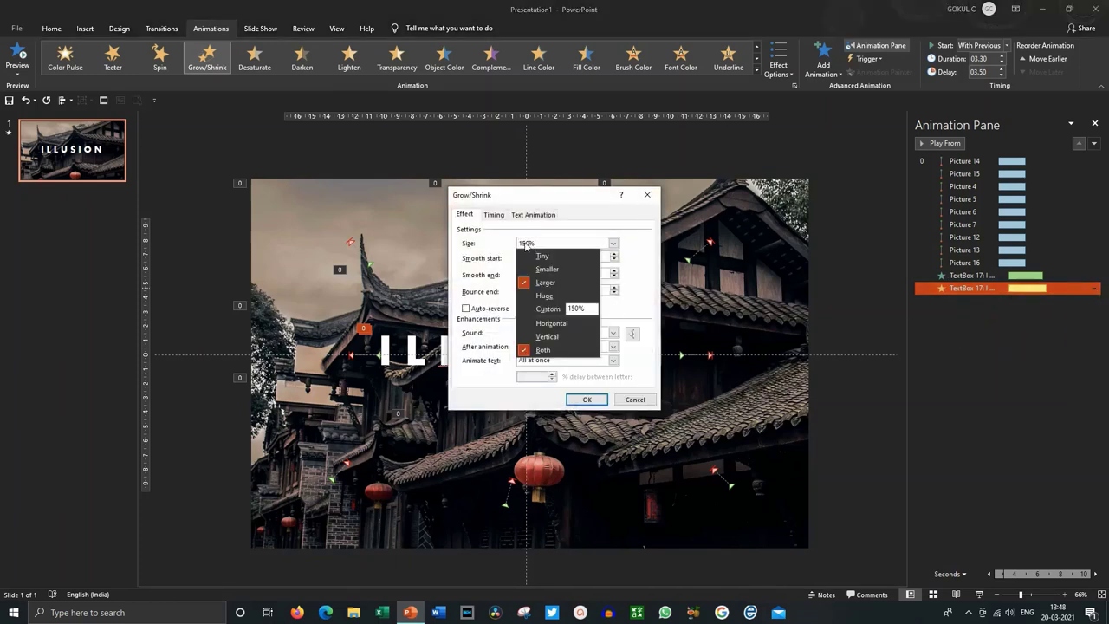
{"action": "left_click", "coordinate": [552, 307]}
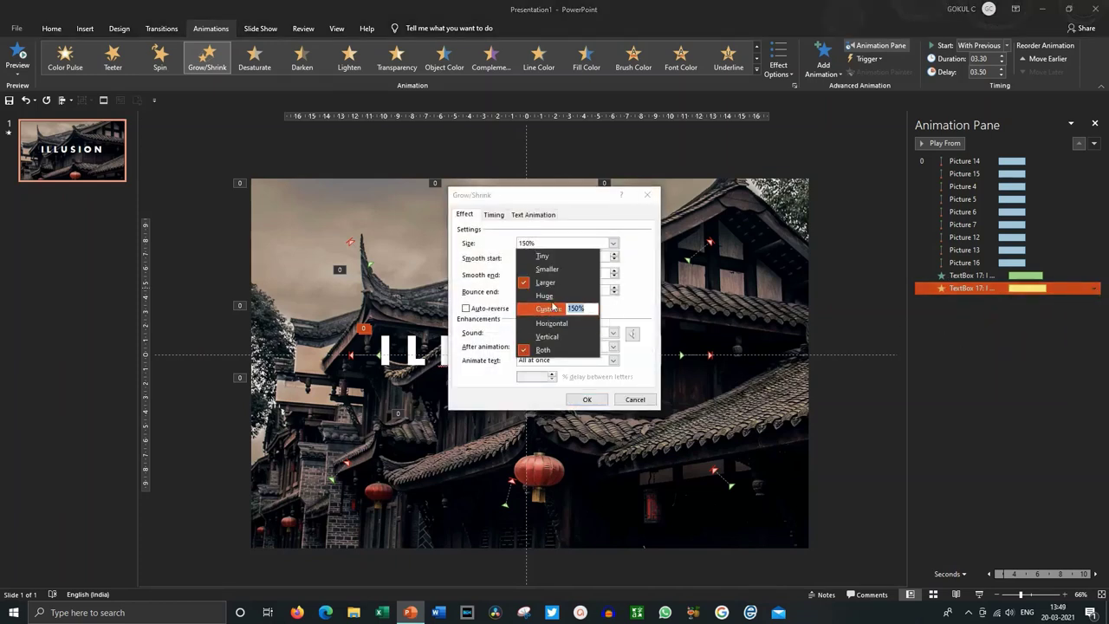
{"action": "type", "text": "130"}
{"action": "key", "text": "Return"}
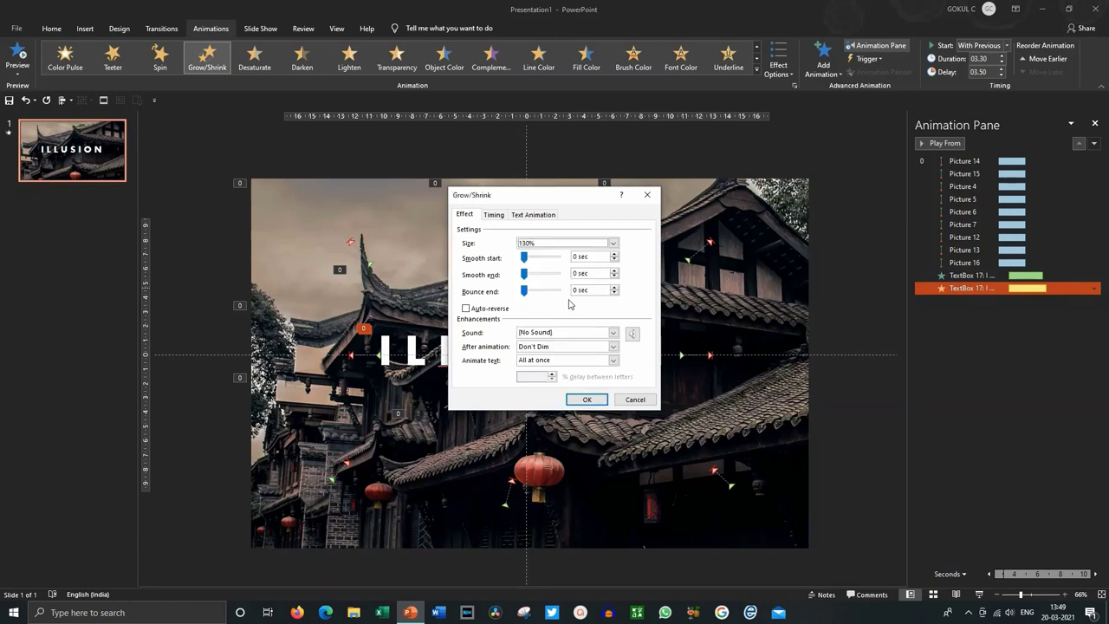
{"action": "left_click", "coordinate": [595, 399]}
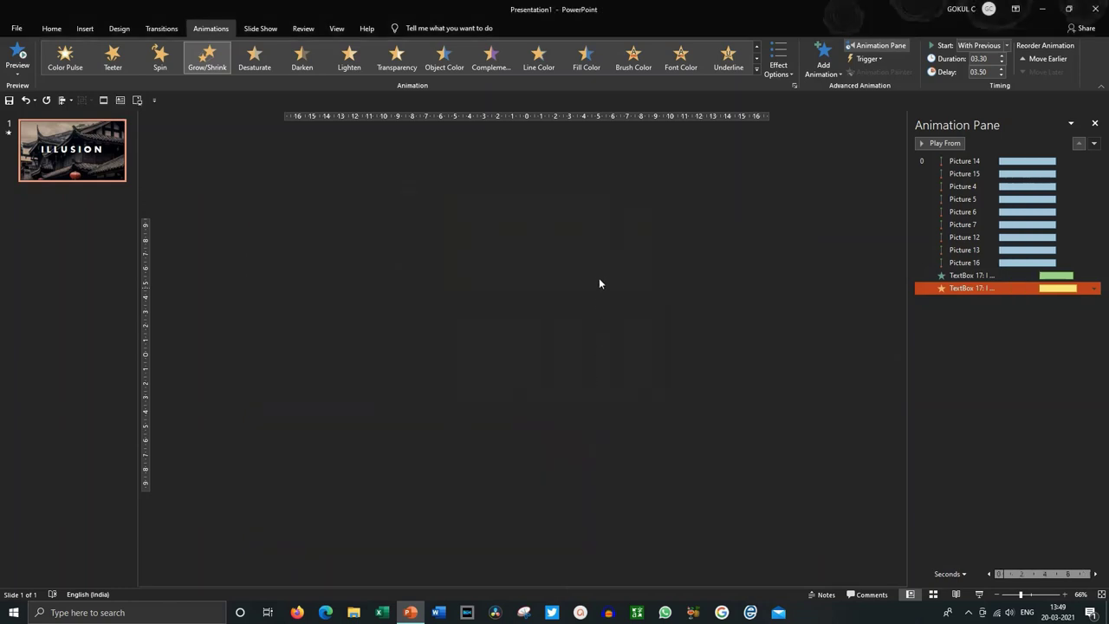
- Start the slide show from the beginning with F5
{"action": "key", "text": "F5"}
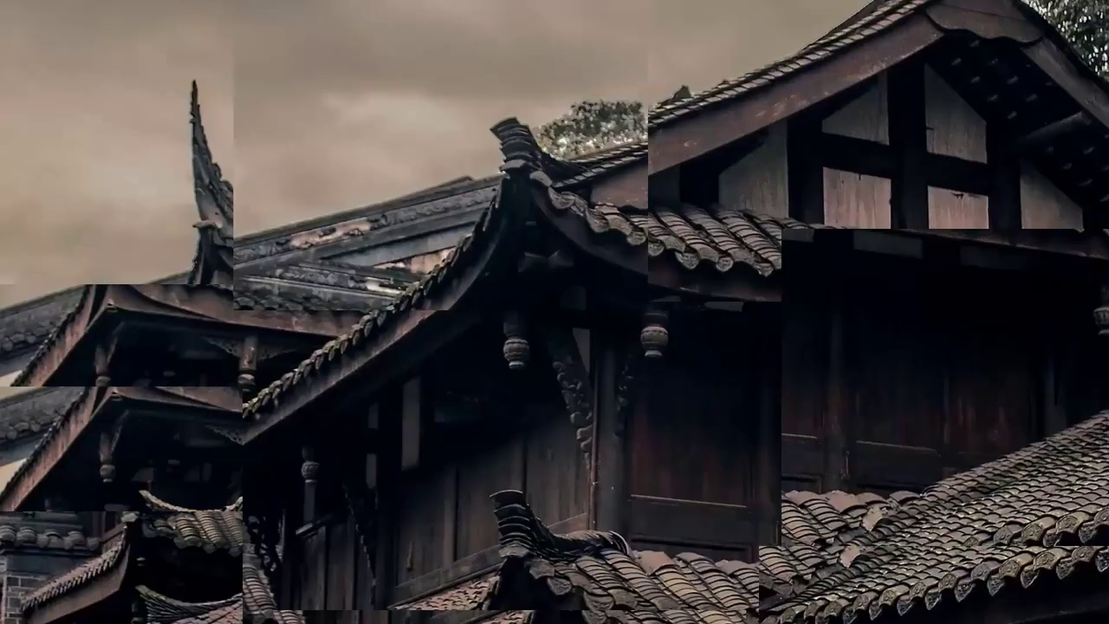